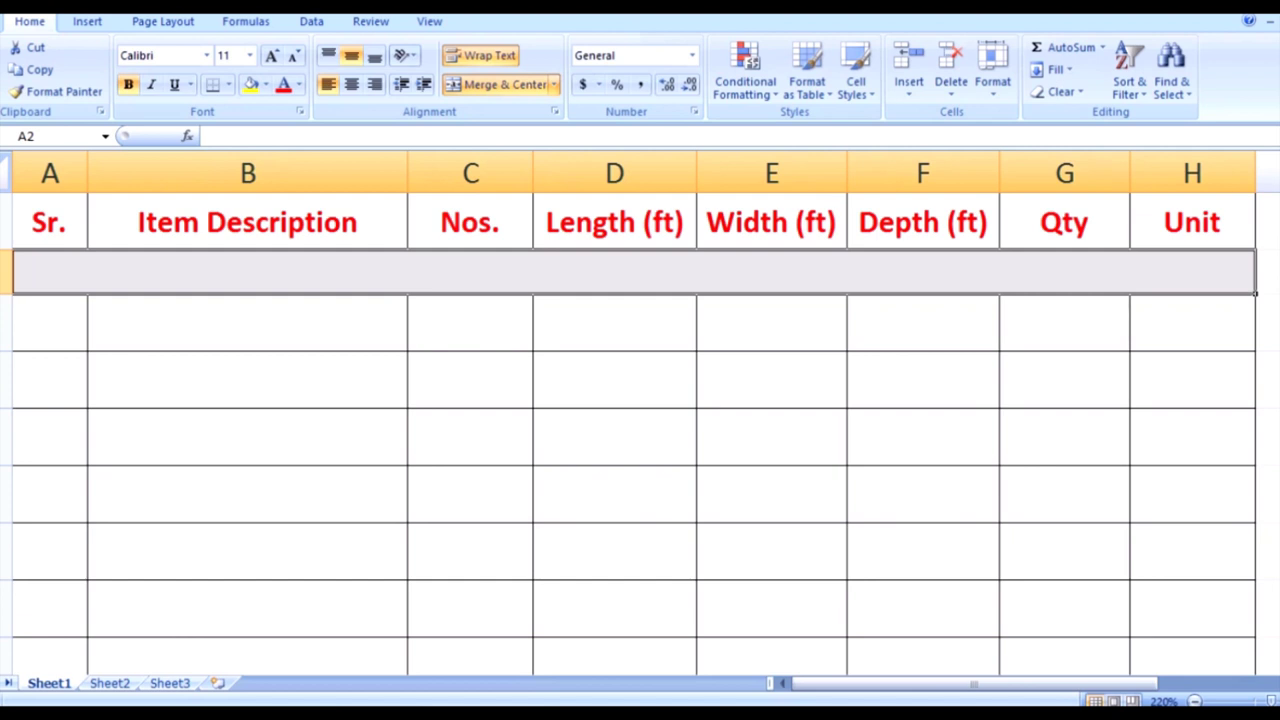
Enter the heading ROW=50ft in the merged row directly below the table header
text(ROW)
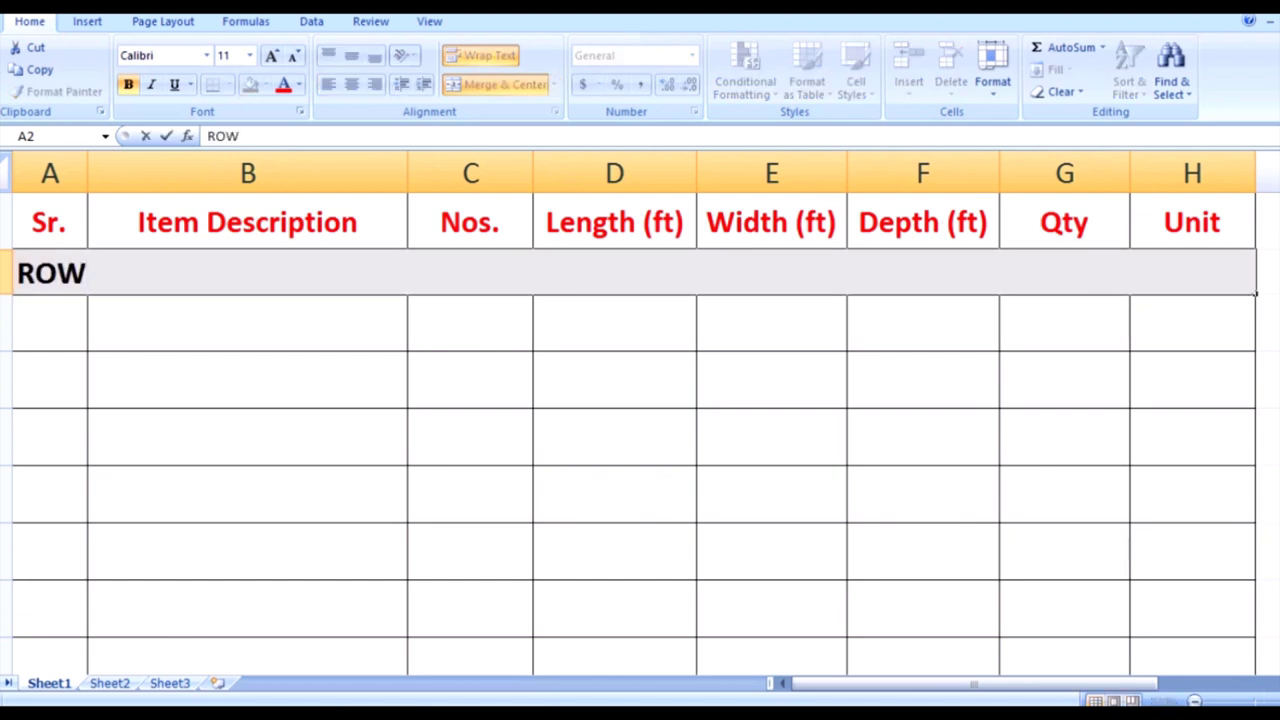
key(Return)
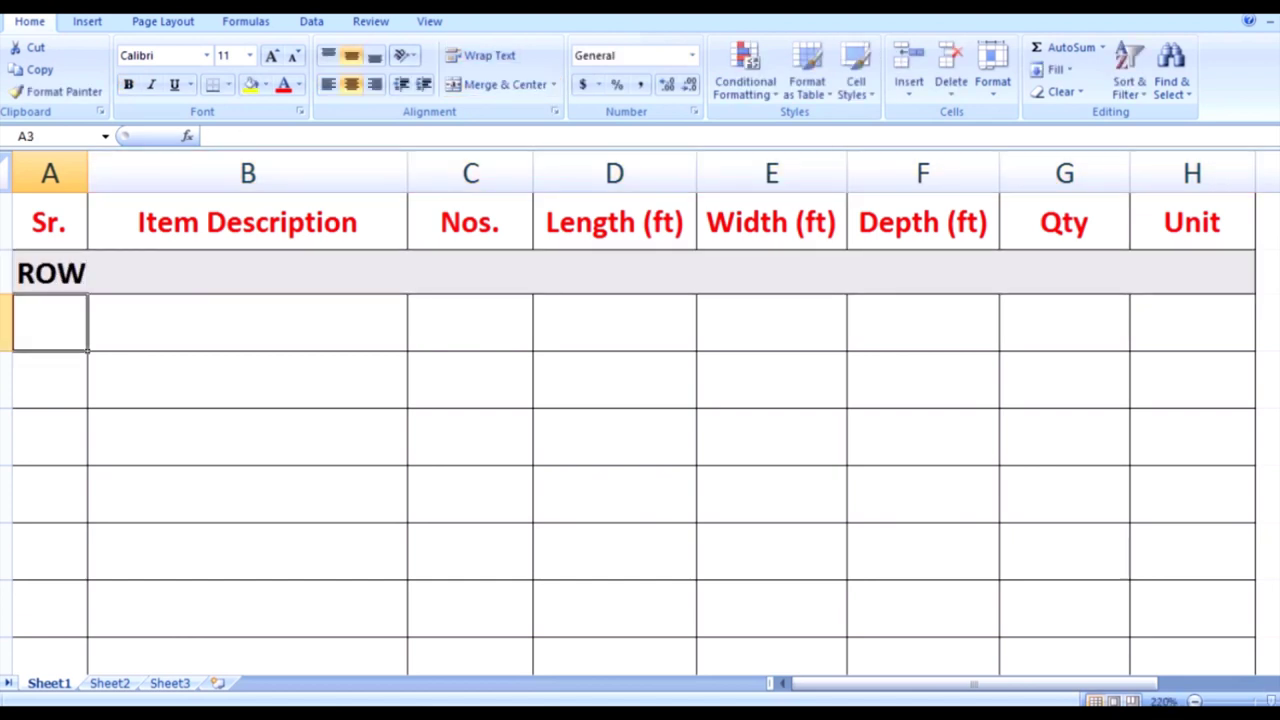
double_click(634, 272)
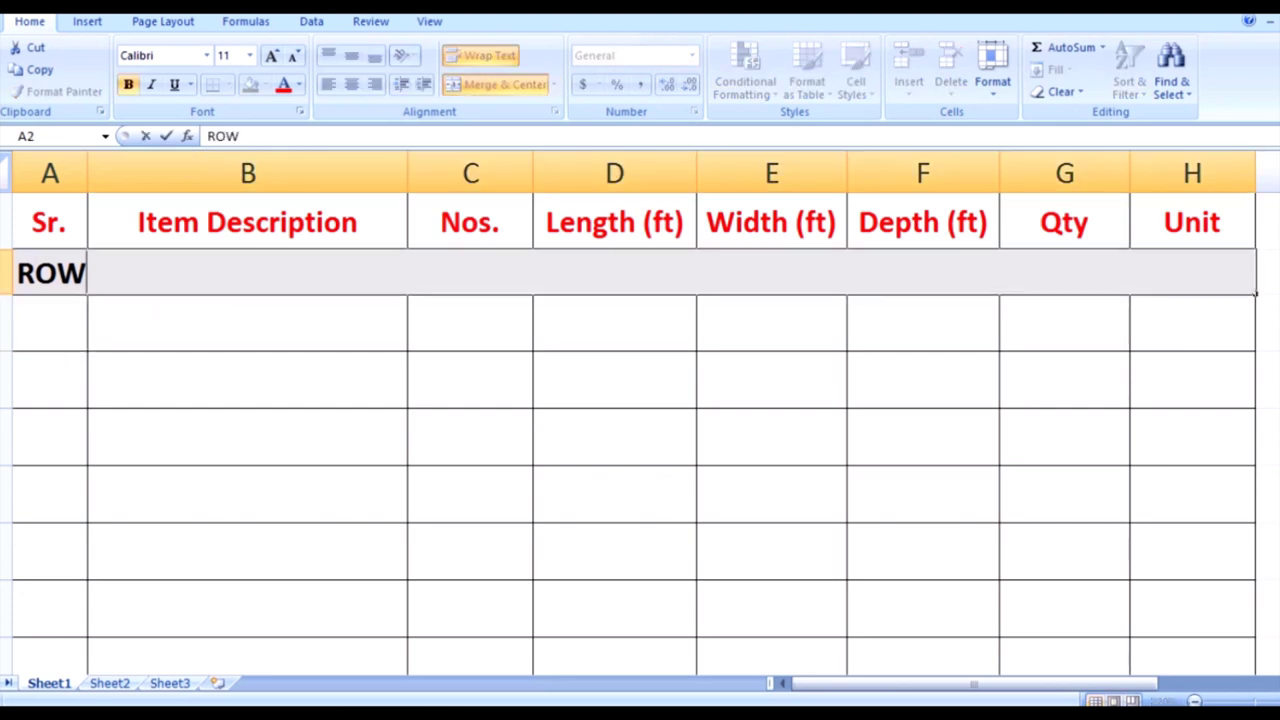
text(=50ft)
key(Return)
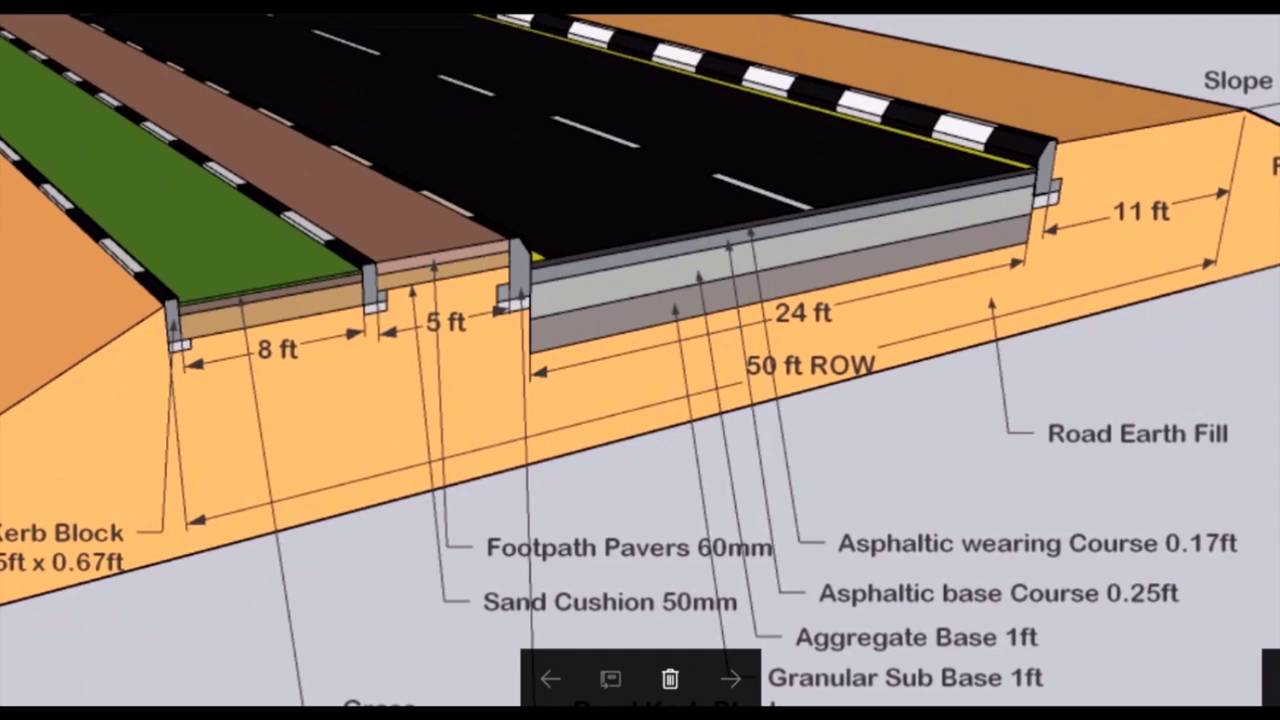
Start the first item in row 3 with serial number 1 and the description "Clearing & Grubbing"
scroll(915, 358, down, 3)
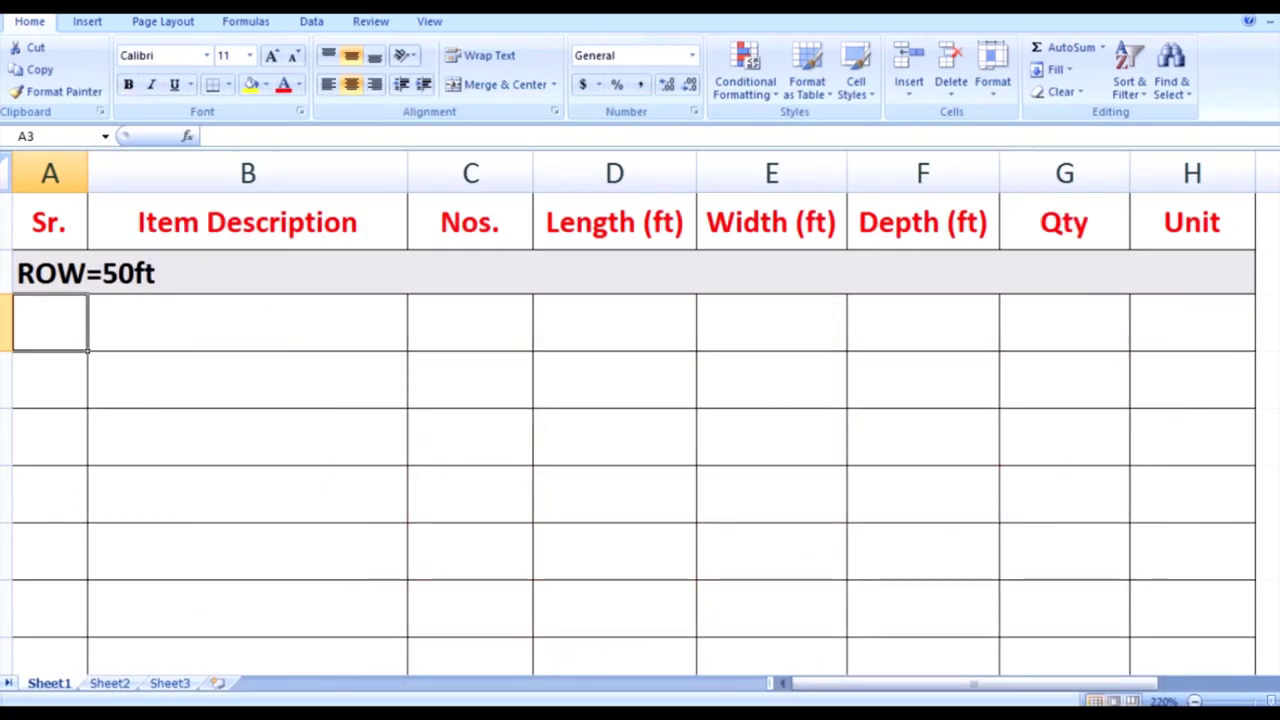
text(1)
key(Return)
key(Right)
key(Up)
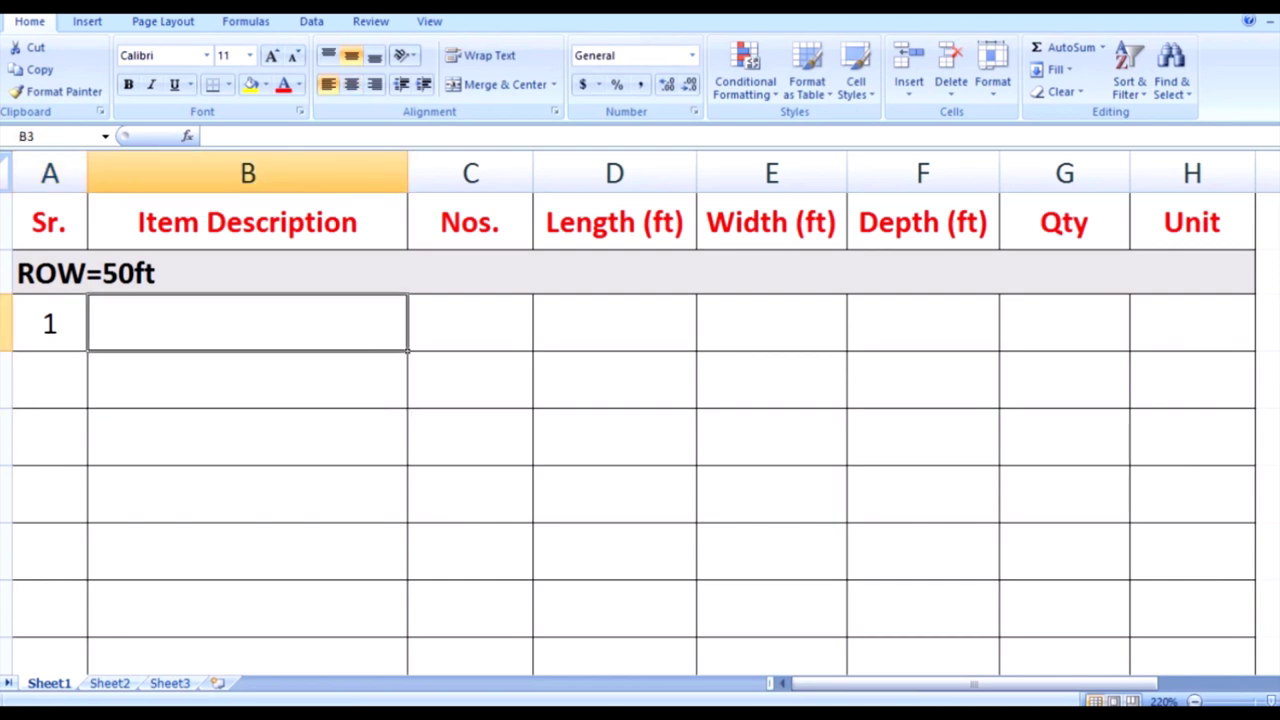
text(Clear)
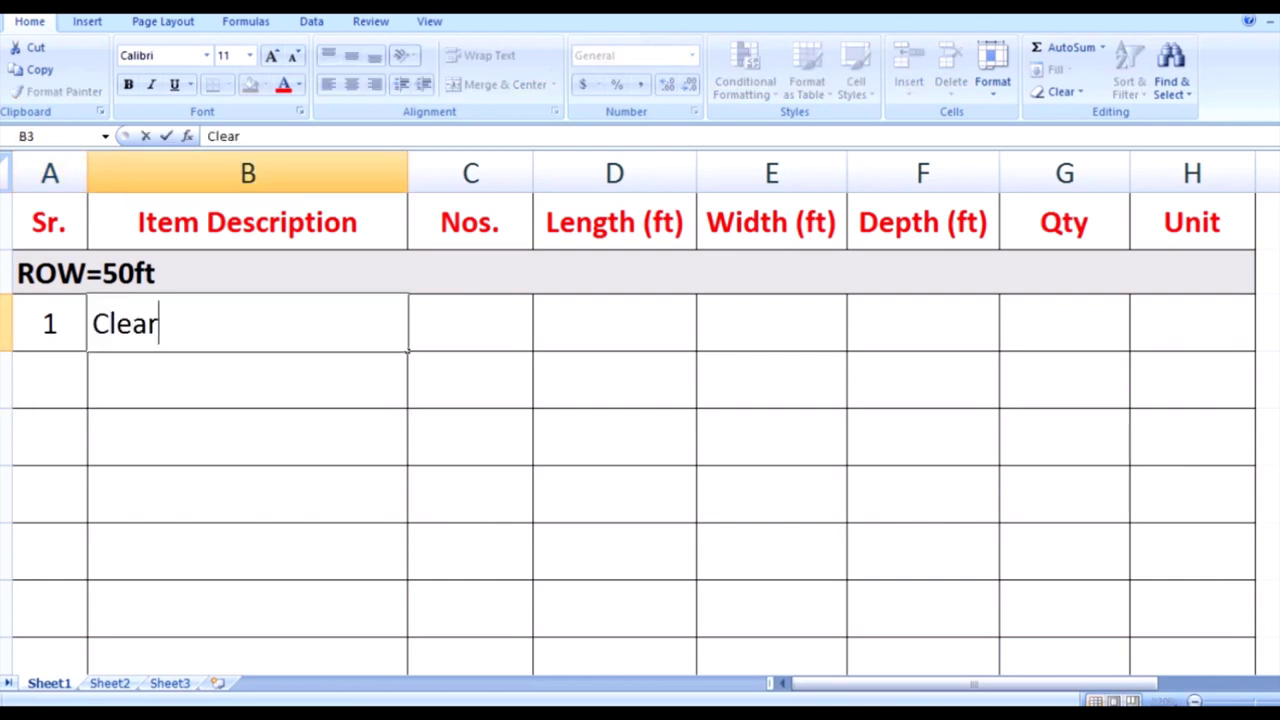
text(ing & Gr)
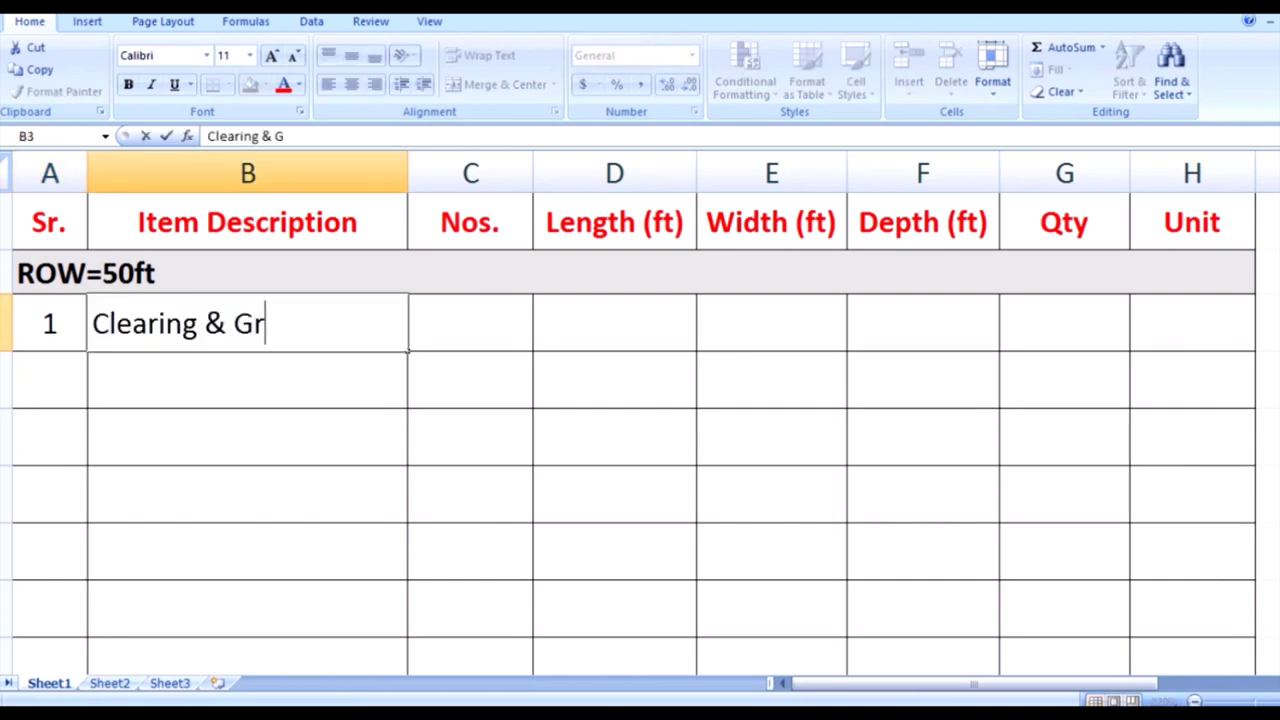
text(ubbing)
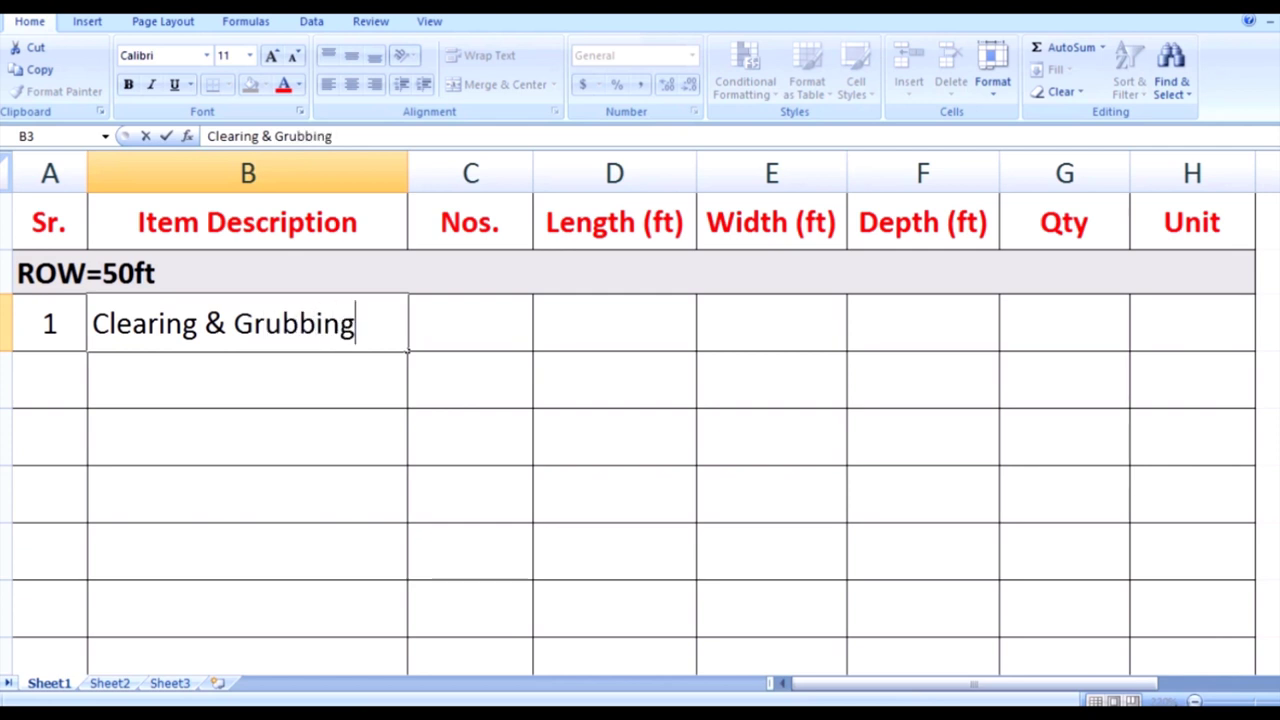
key(Return)
key(Right)
key(Up)
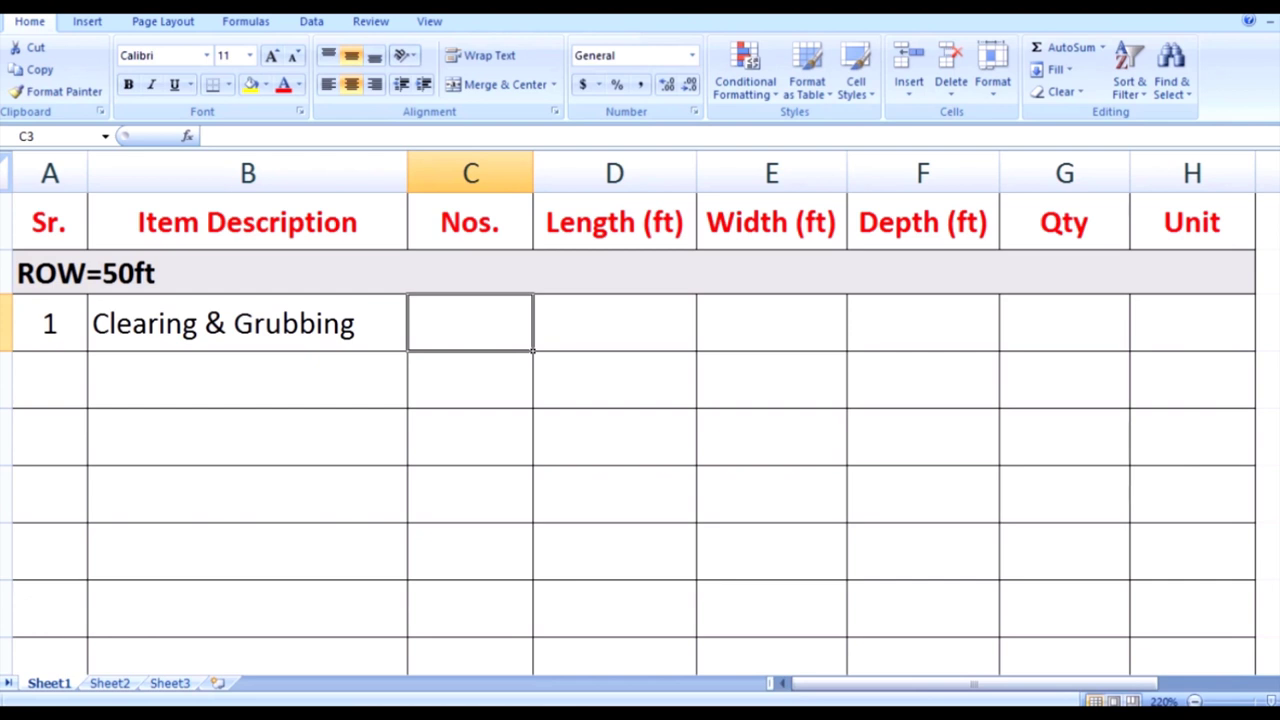
For Clearing & Grubbing, enter 1 as the number and 1000 ft as the length
text(1)
key(Return)
key(Right)
key(Up)
text(1000)
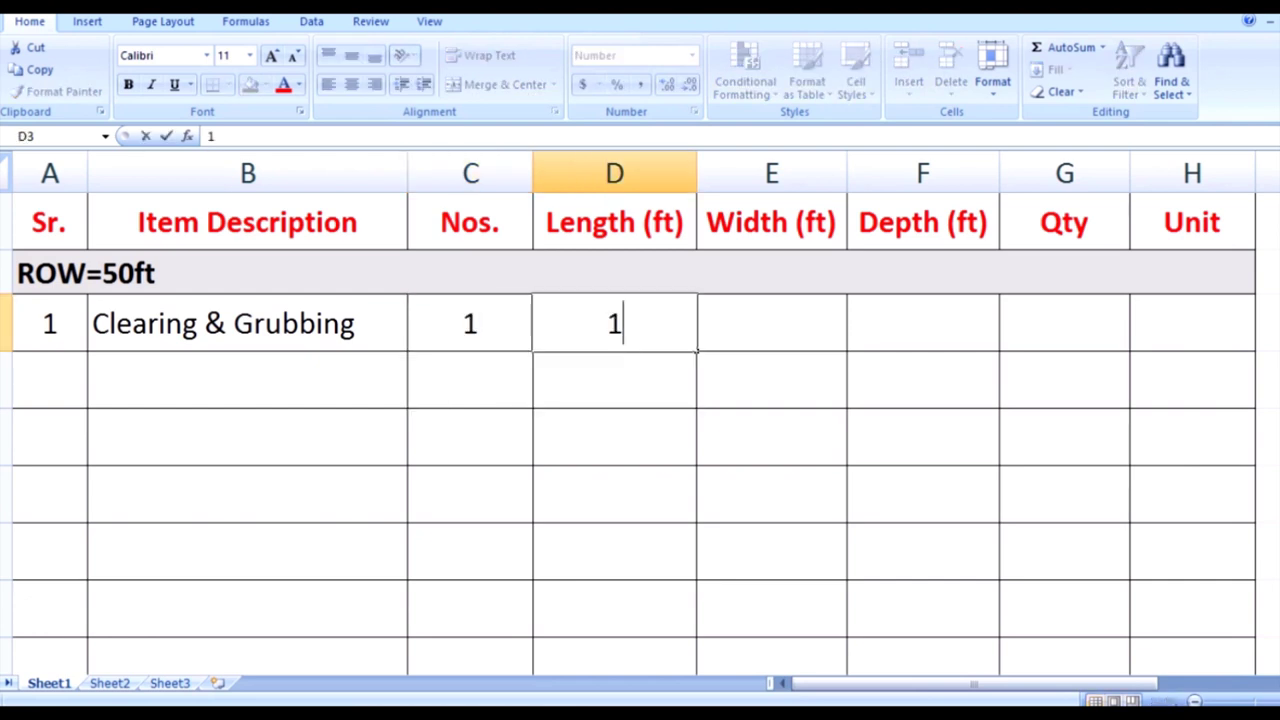
key(Return)
key(Up)
key(Right)
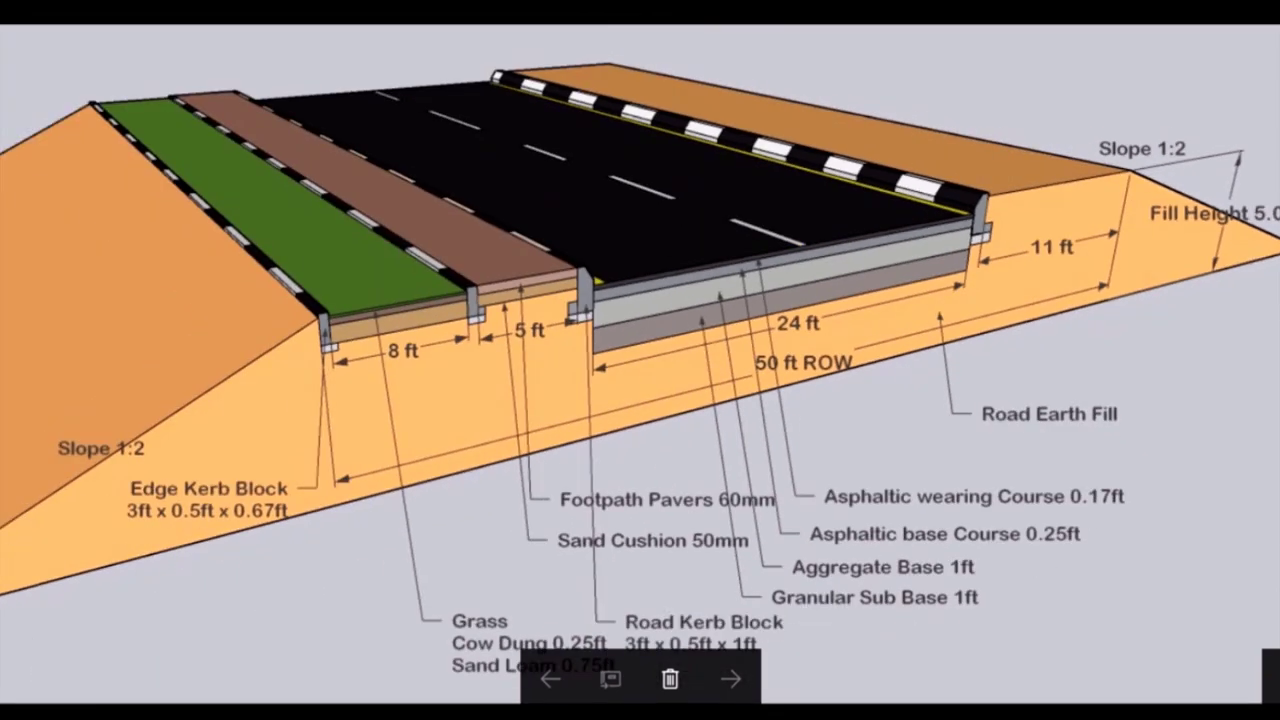
Check the right of way, side slopes and fill height on the road cross-section drawing, and enter the Clearing & Grubbing width as =50+5*2+5*2
scroll(812, 372, up, 2)
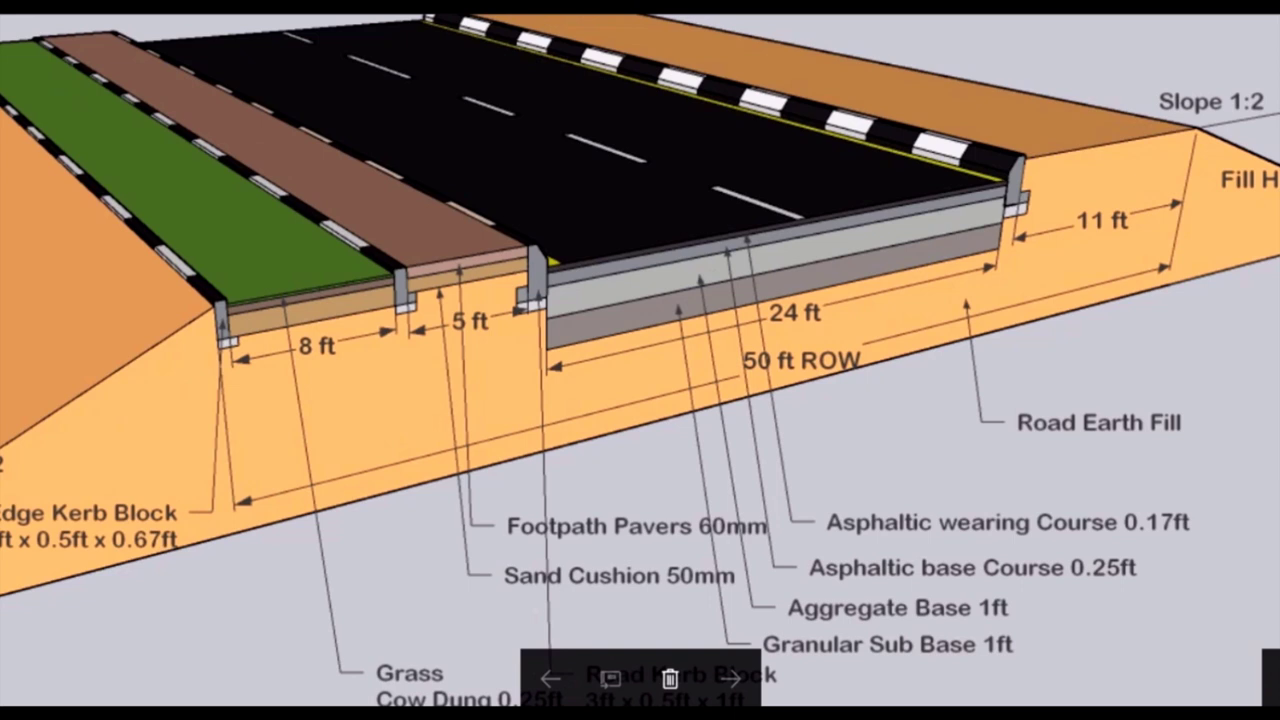
scroll(970, 364, down, 3)
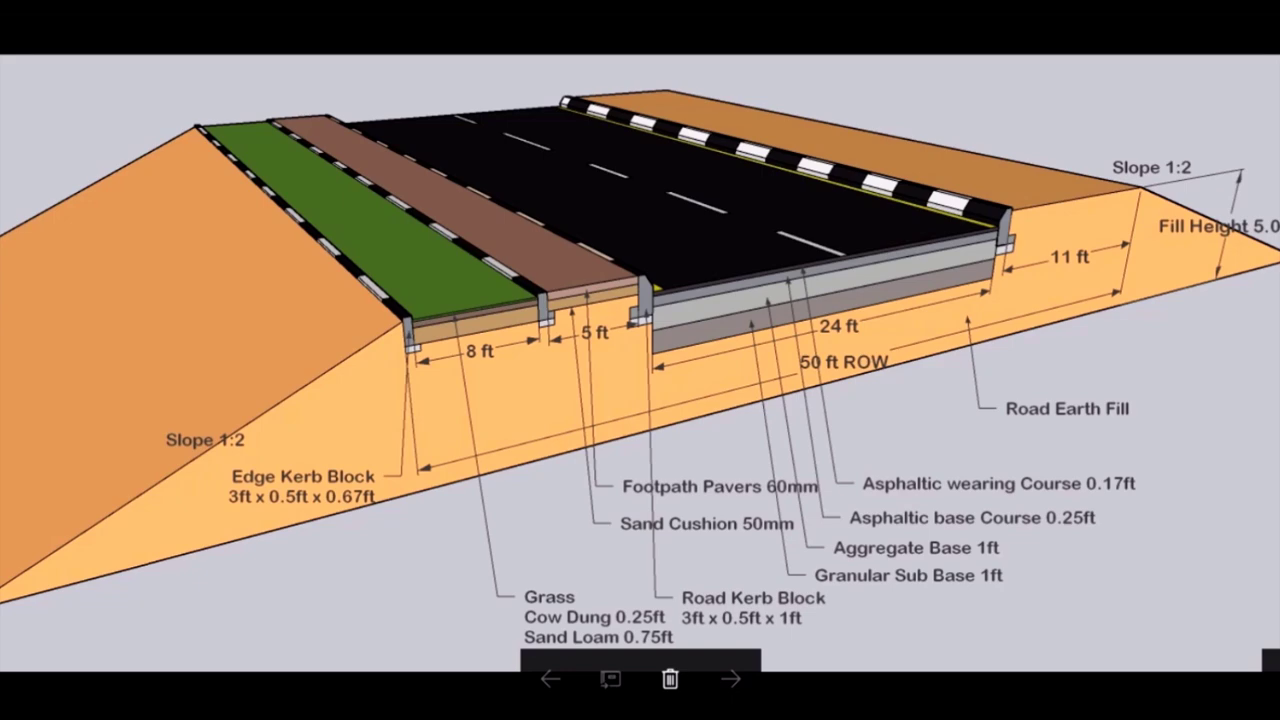
scroll(181, 432, up, 2)
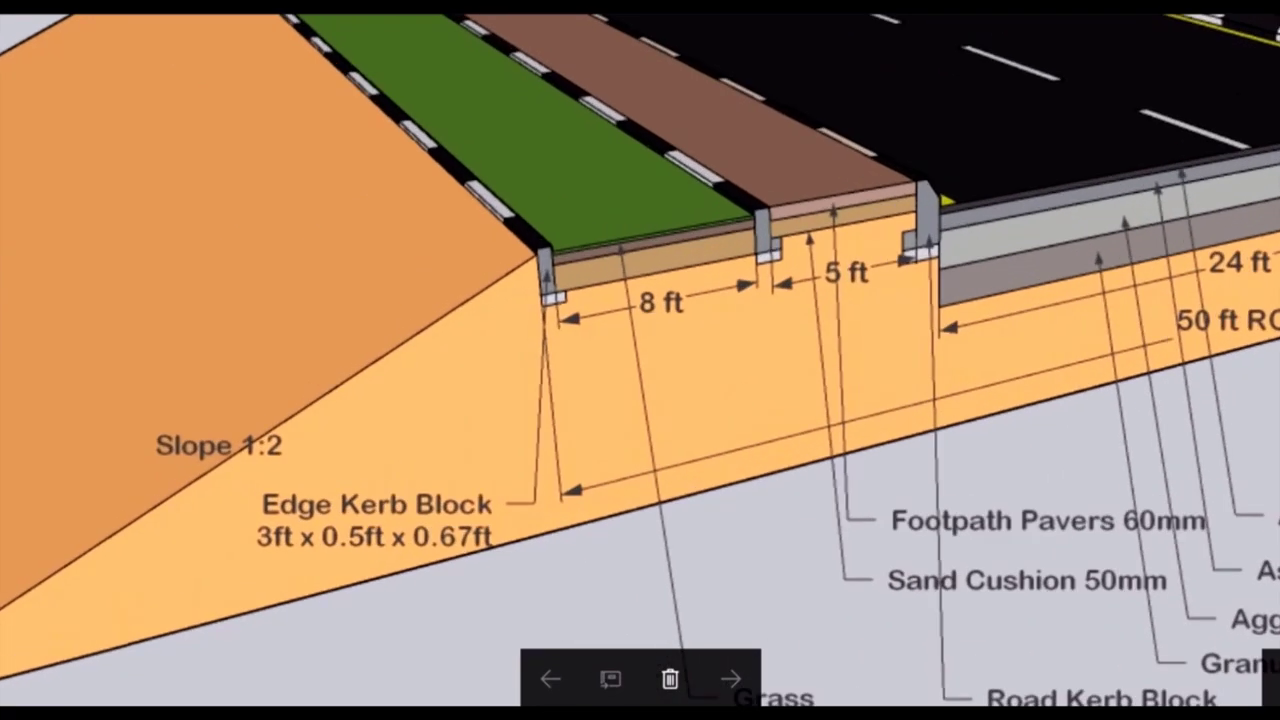
scroll(108, 438, down, 3)
scroll(1240, 260, up, 3)
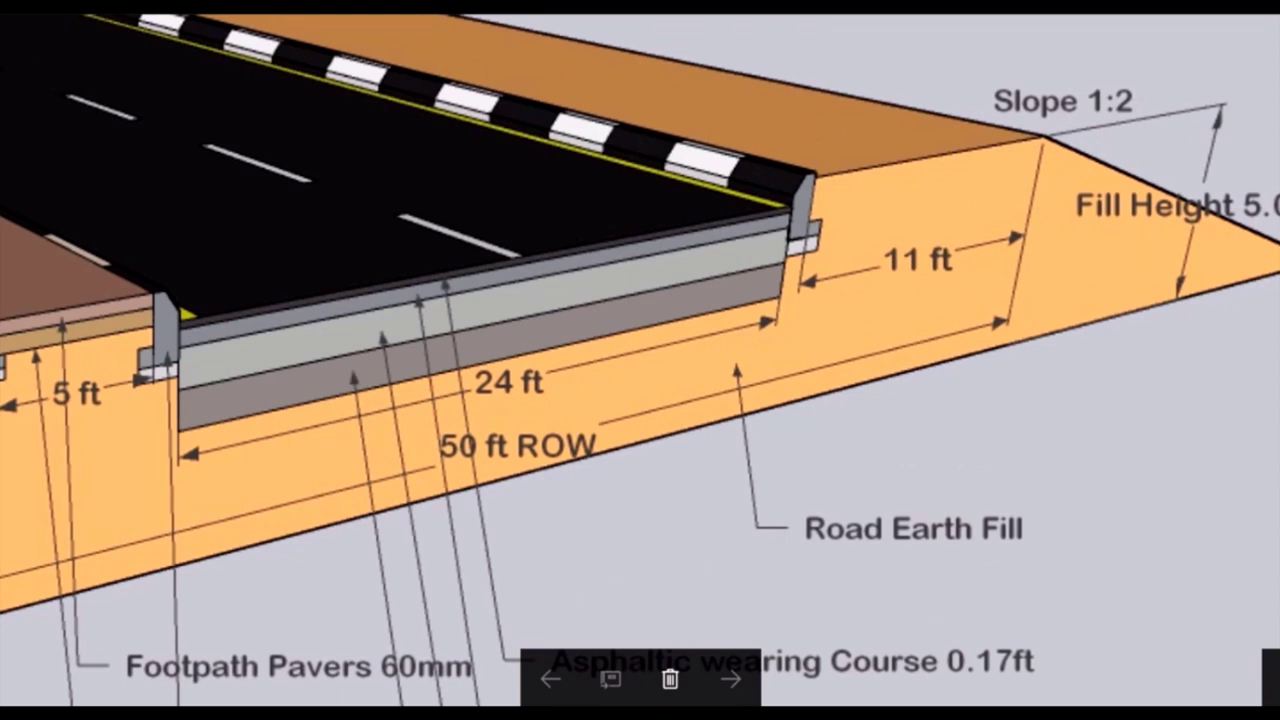
key(alt+Tab)
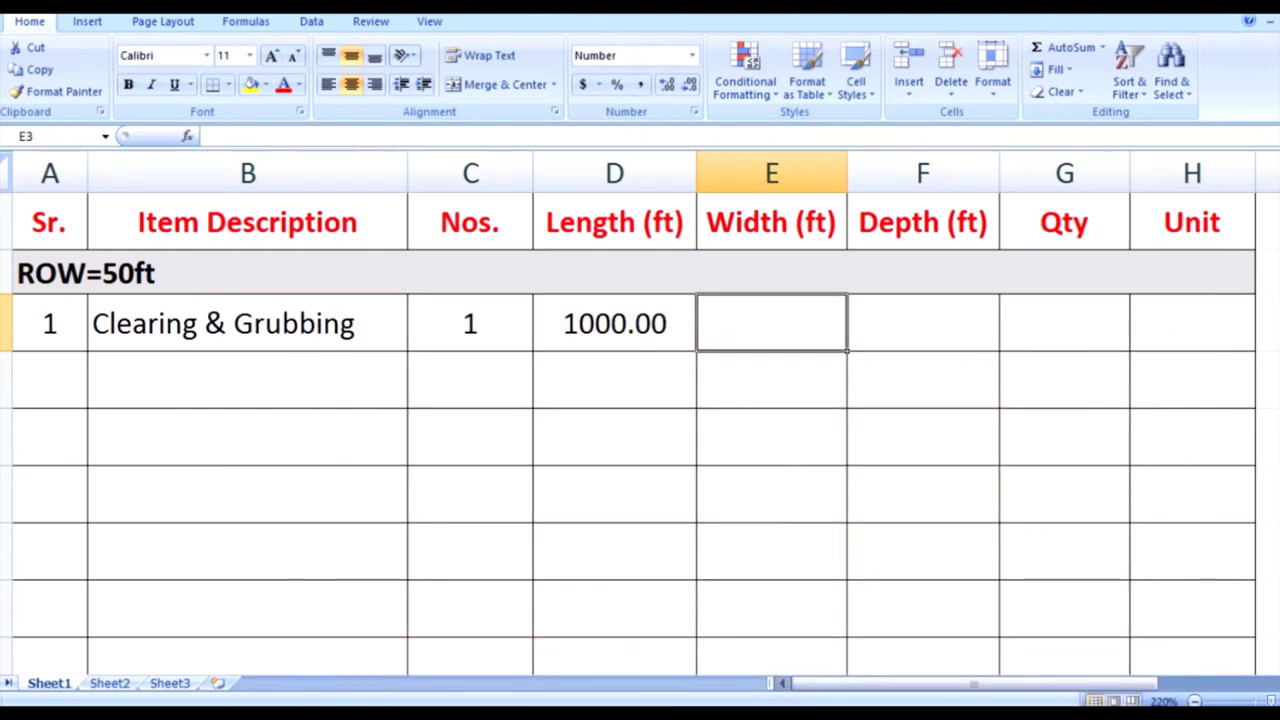
text(=50)
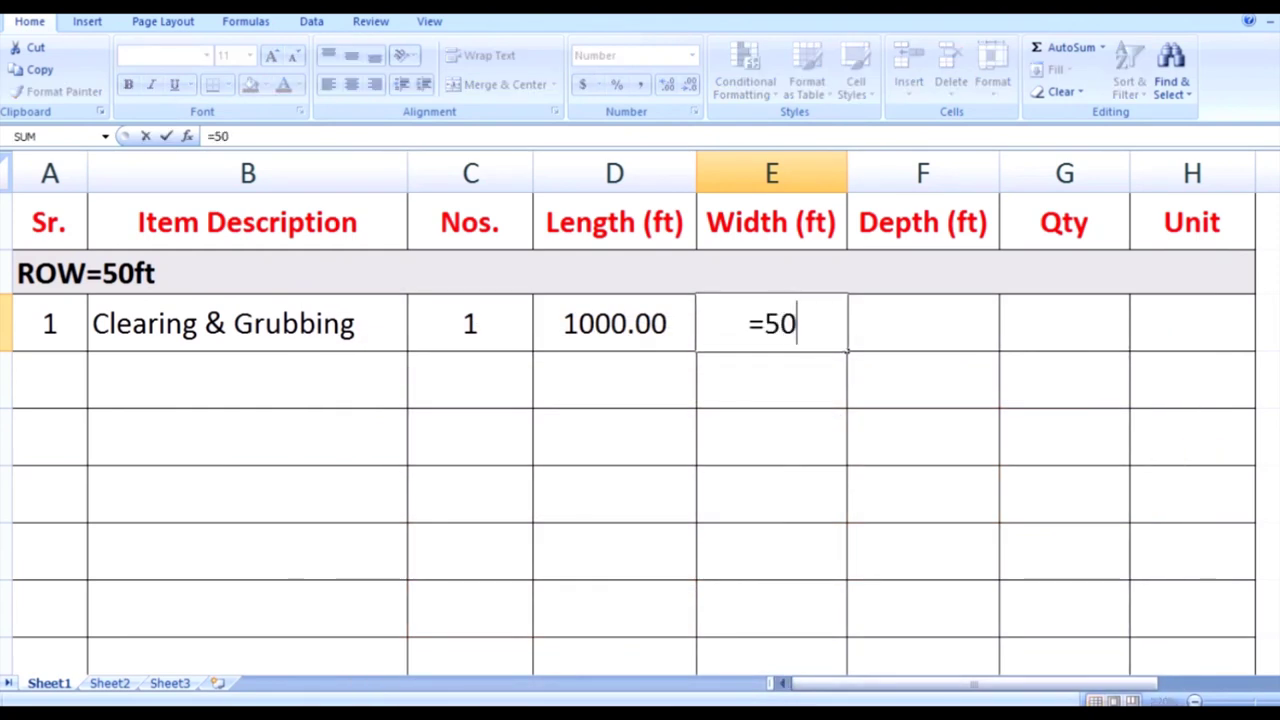
text(+)
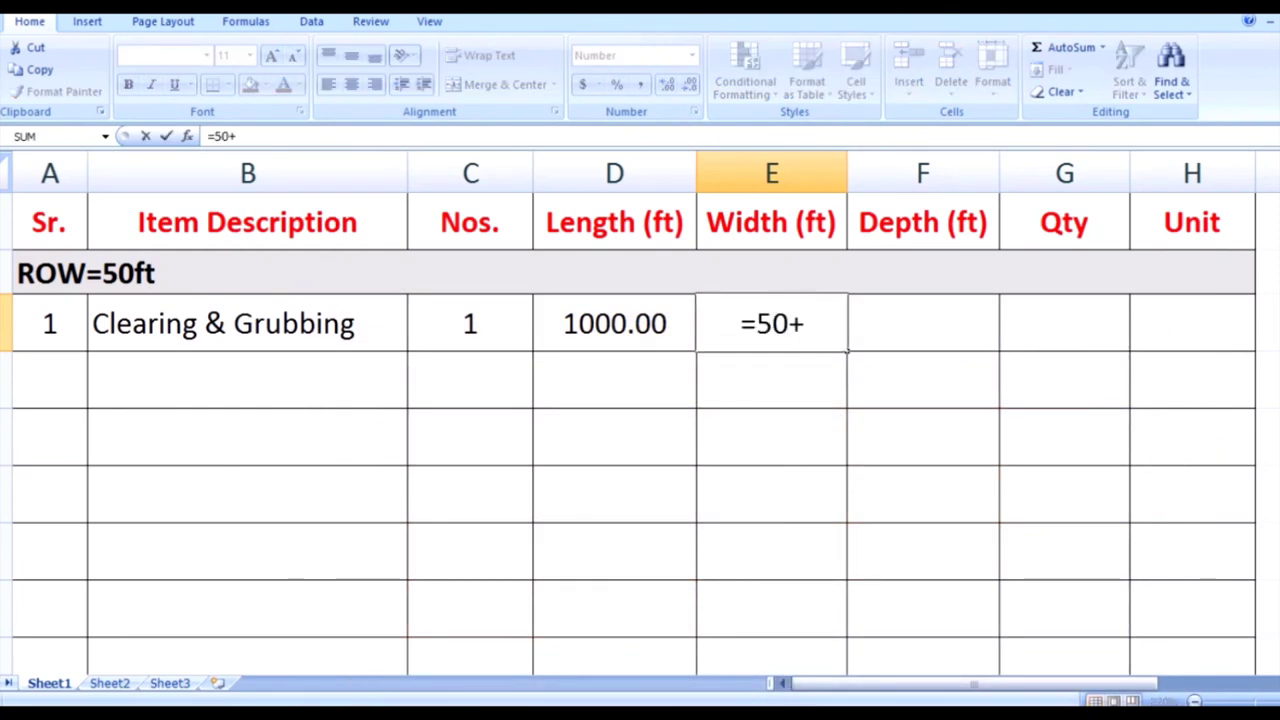
text(5)
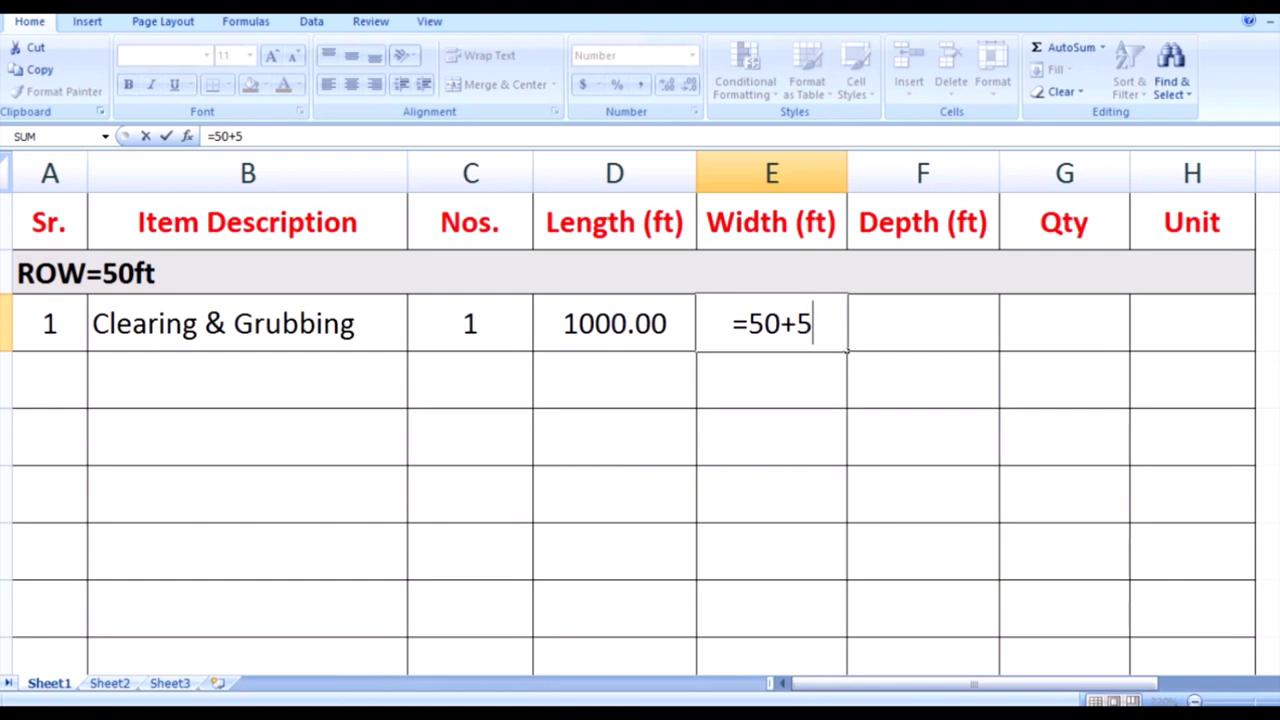
text(*2)
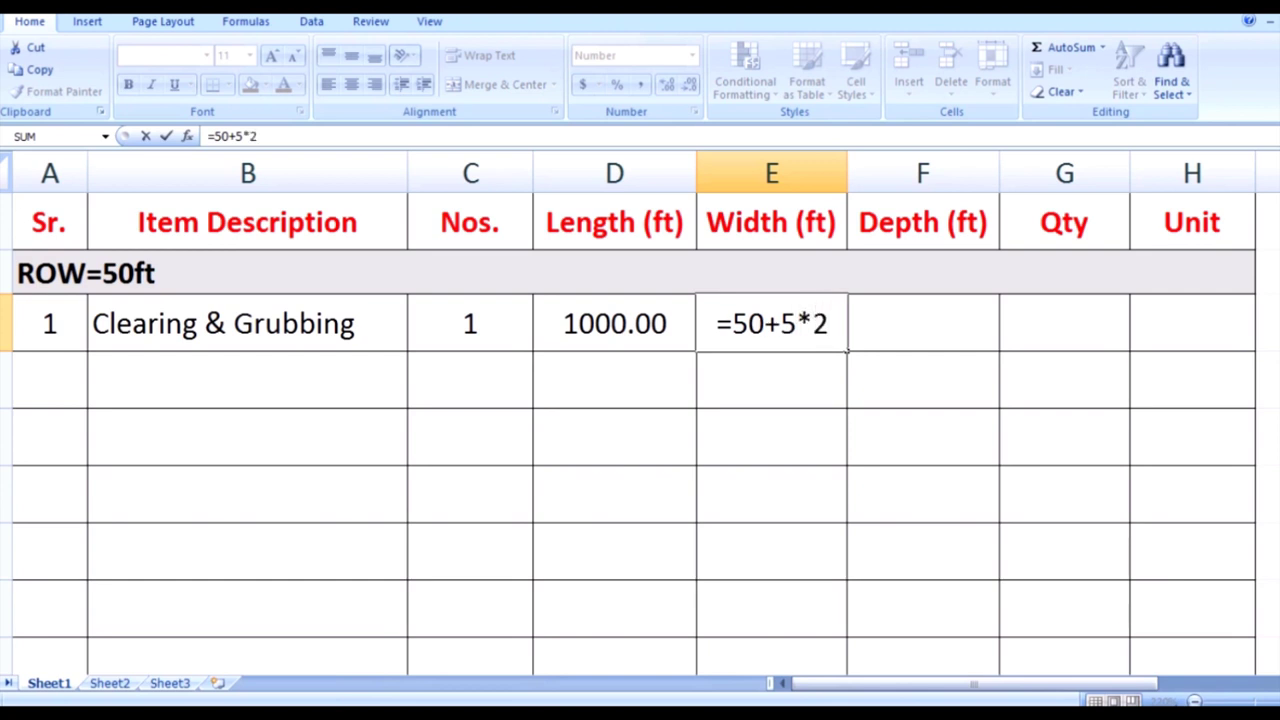
text(+5)
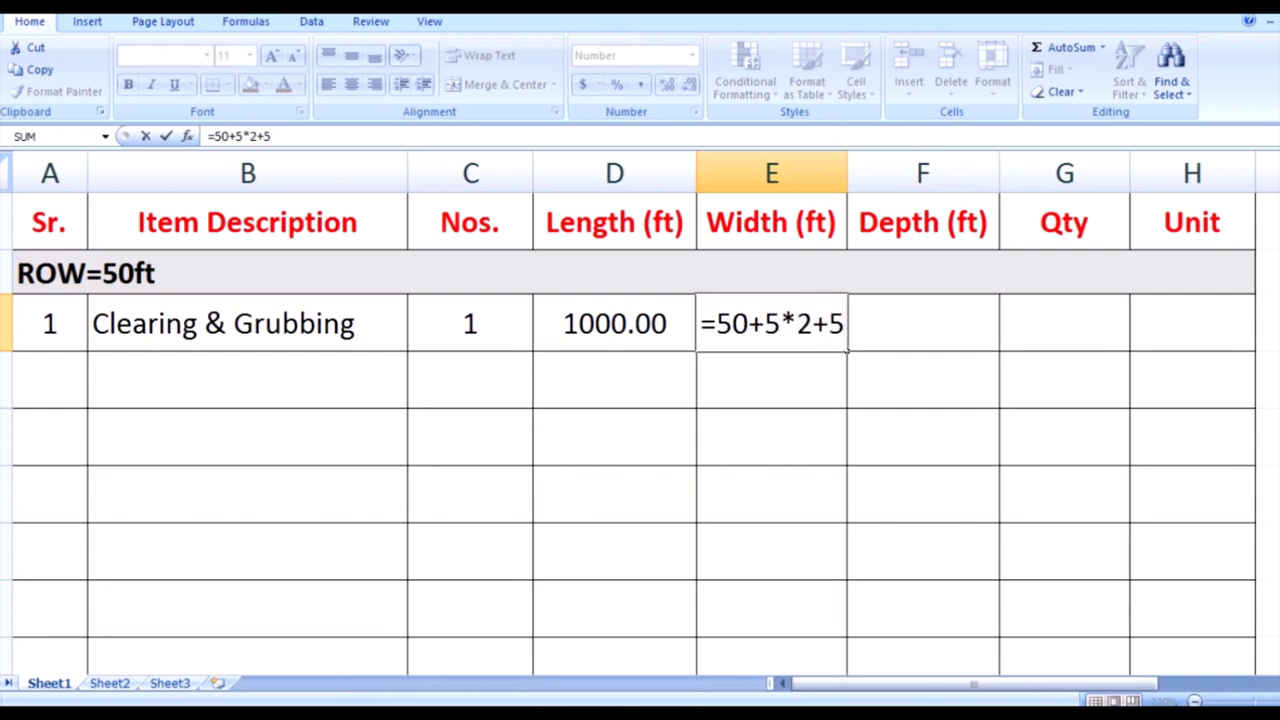
text(*2)
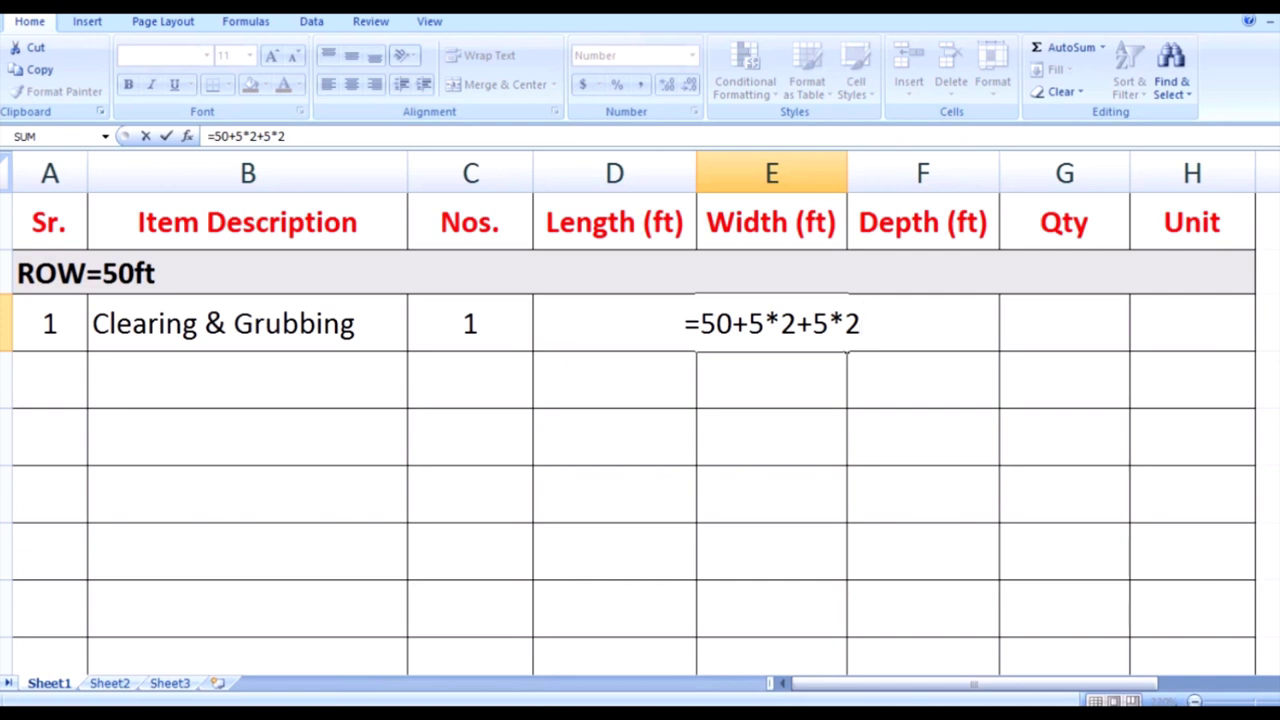
key(Return)
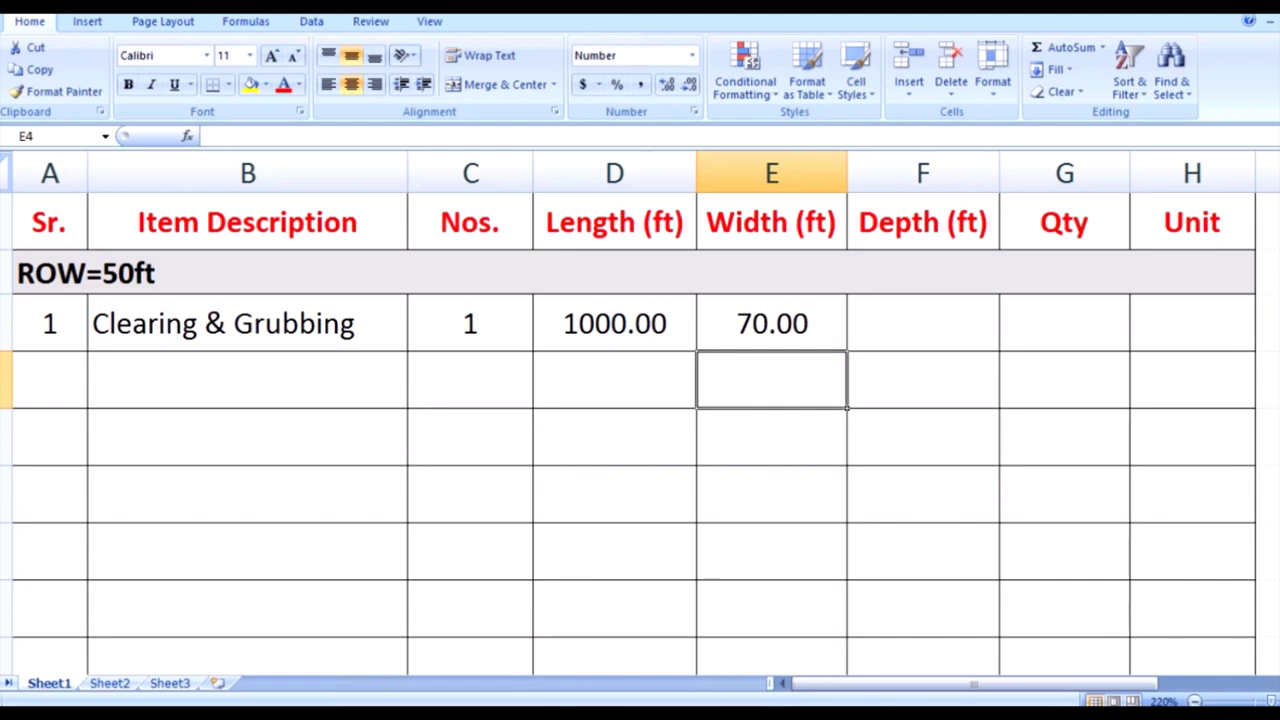
Enter a dash as the depth of the Clearing & Grubbing item
key(Right)
key(Up)
text(-)
key(Return)
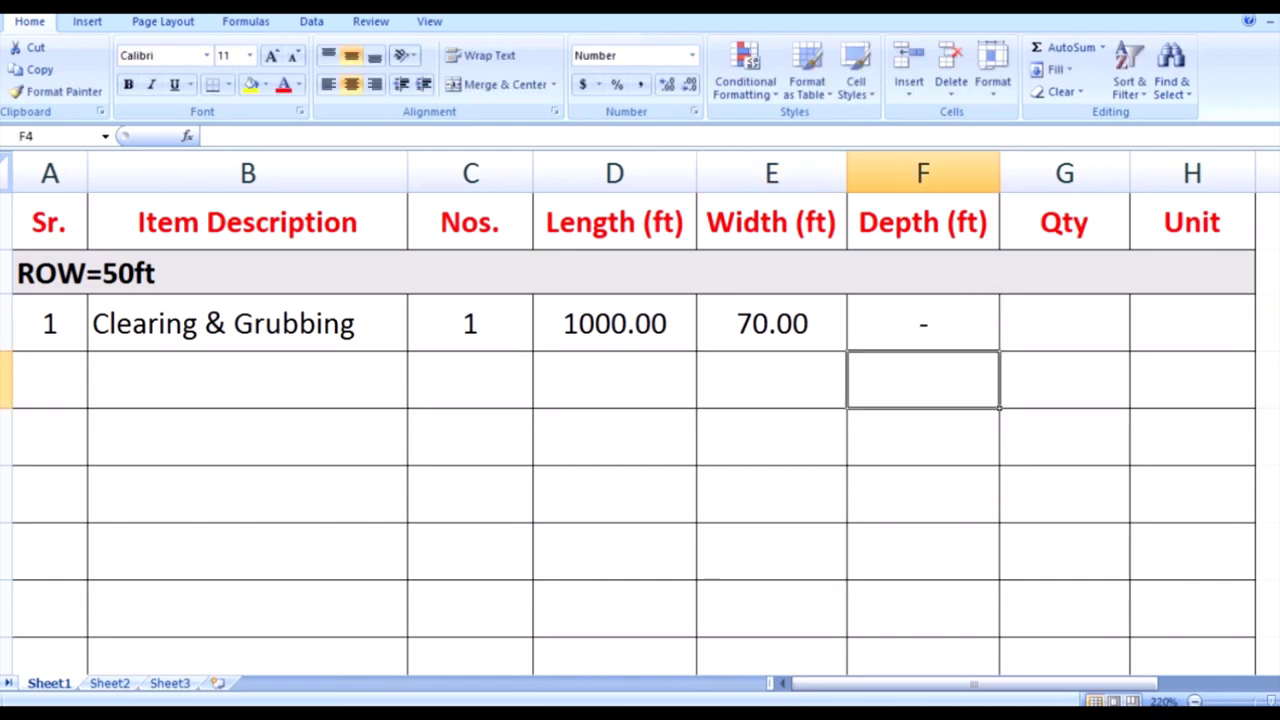
Calculate the Clearing & Grubbing quantity in G3 with the formula =C3*D3*E3
key(Right)
key(Up)
text(=)
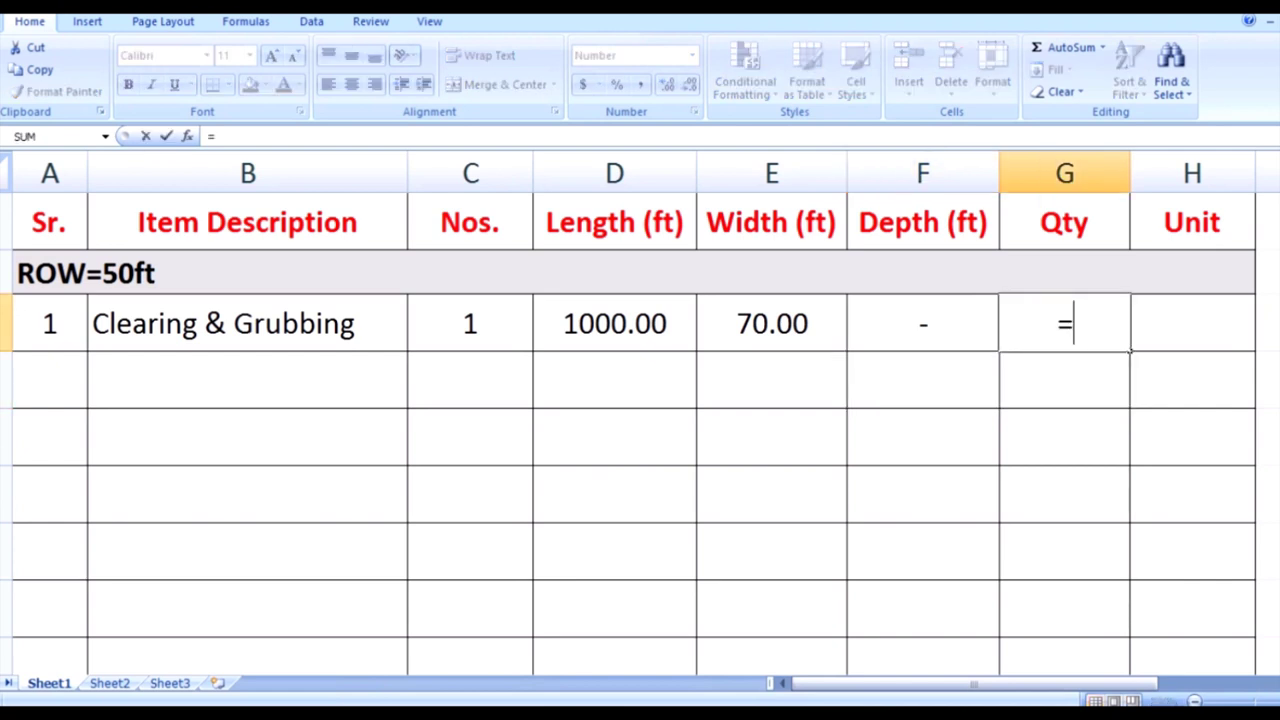
key(Left)
key(Left)
key(Left)
key(Left)
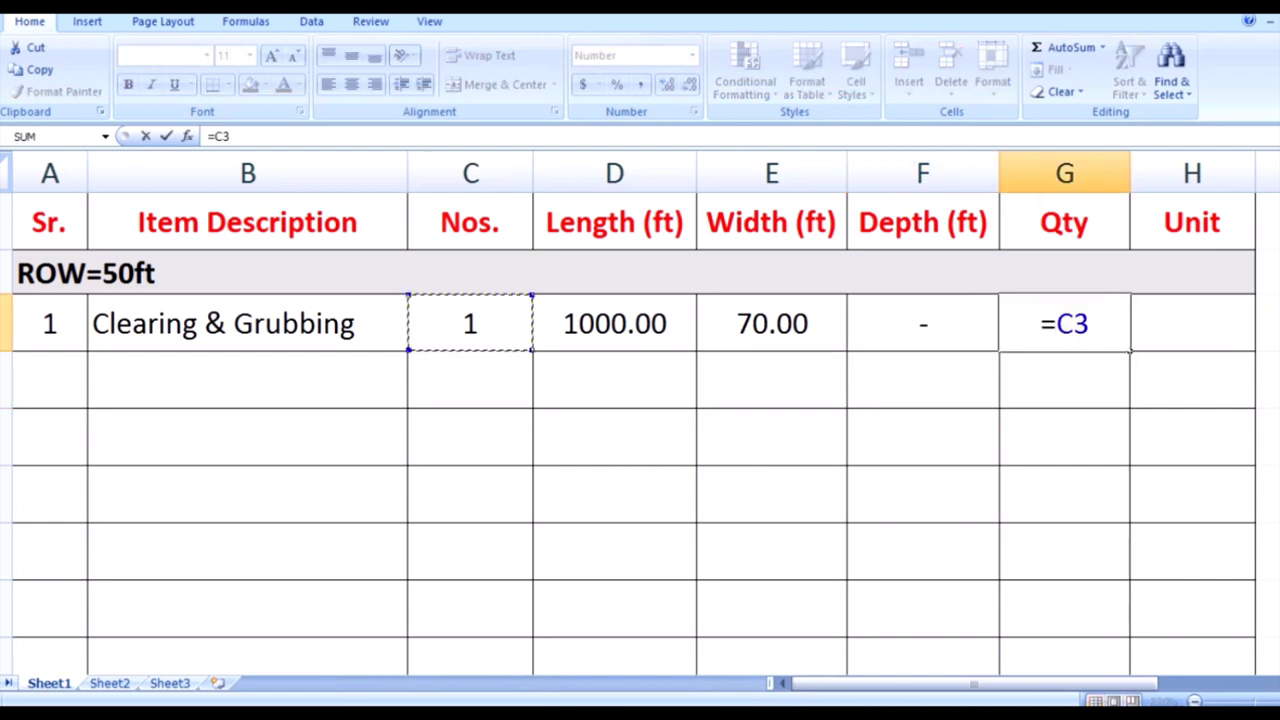
text(*)
key(Left)
key(Left)
key(Left)
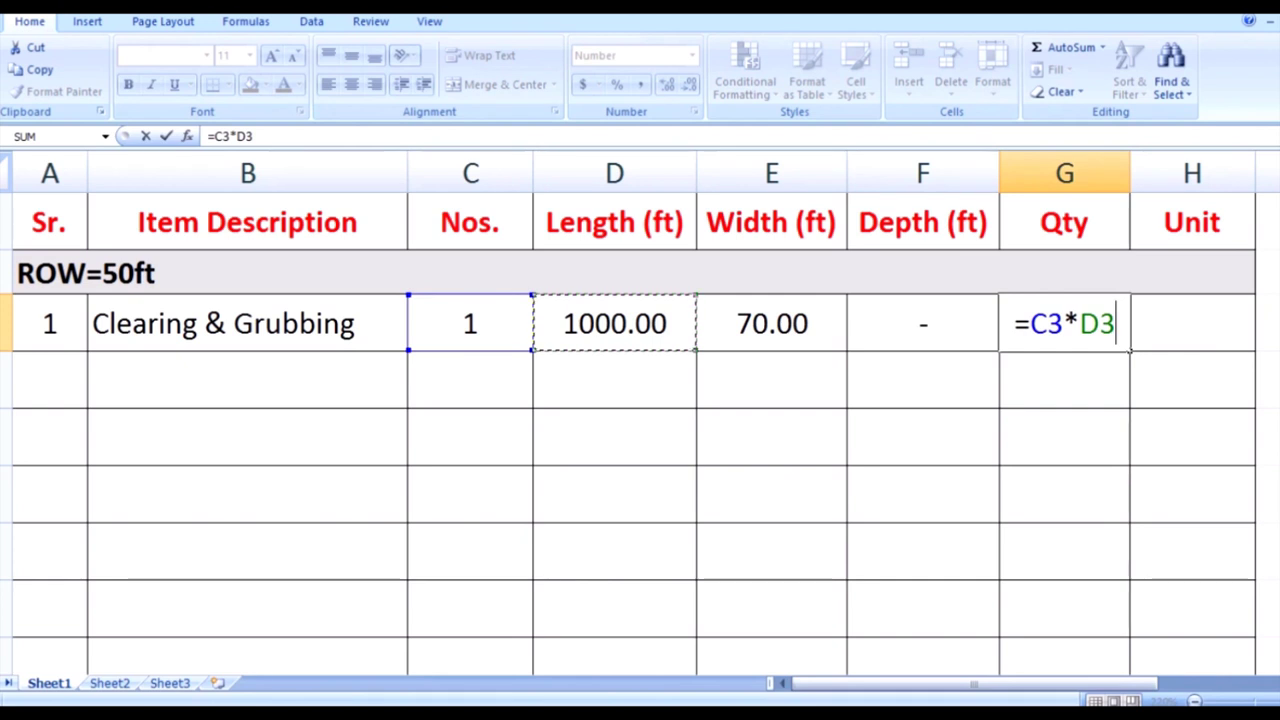
text(*)
key(Left)
key(Left)
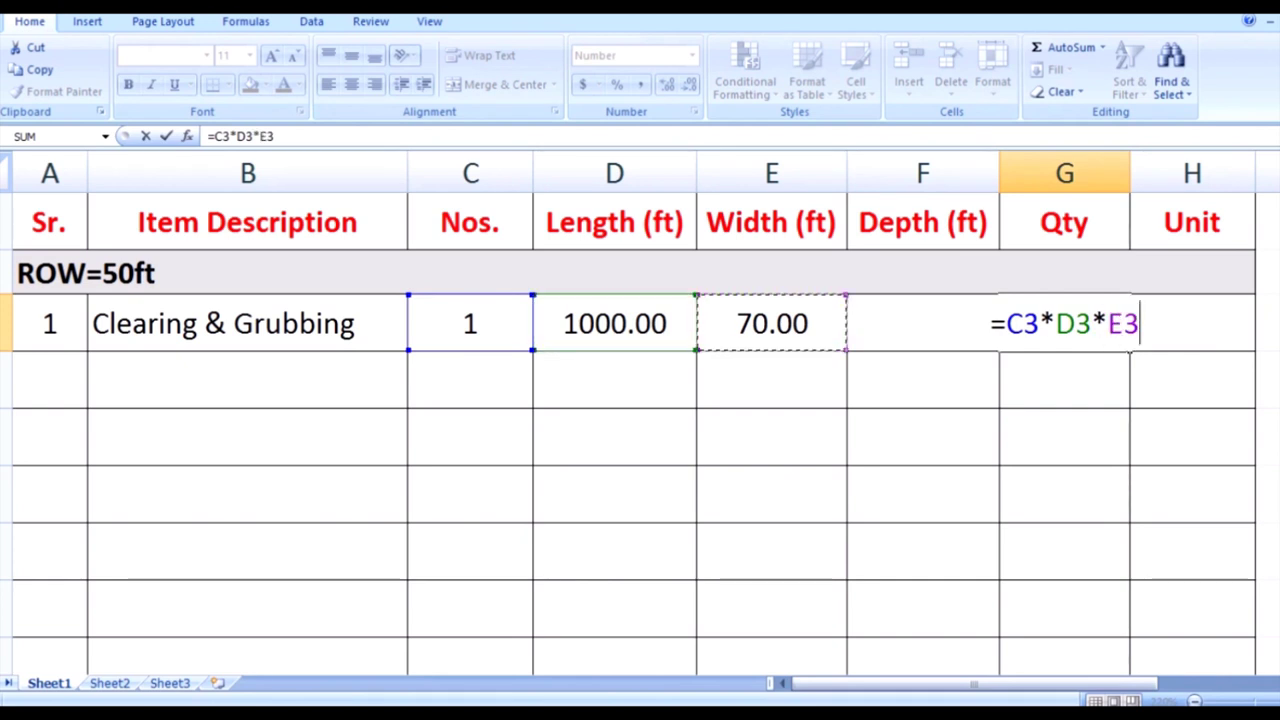
key(Return)
key(Up)
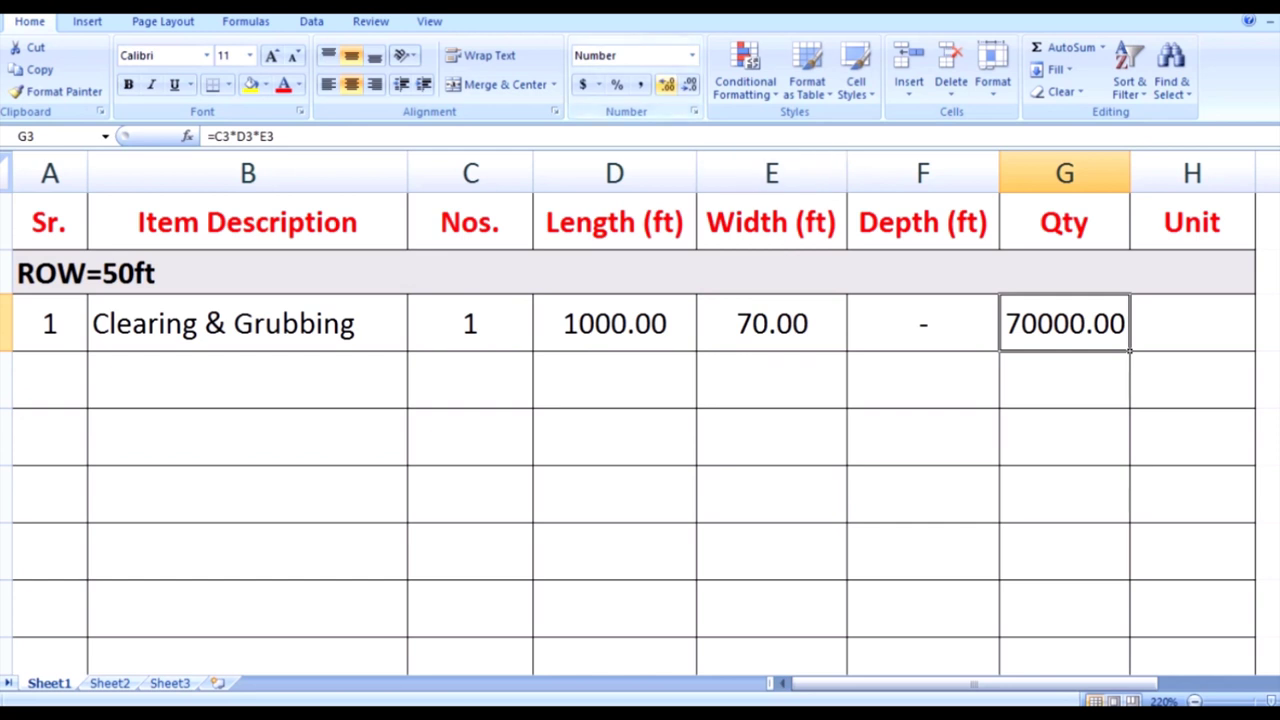
Format the quantity in G3 with a thousands separator and no decimal places
click(641, 85)
click(667, 85)
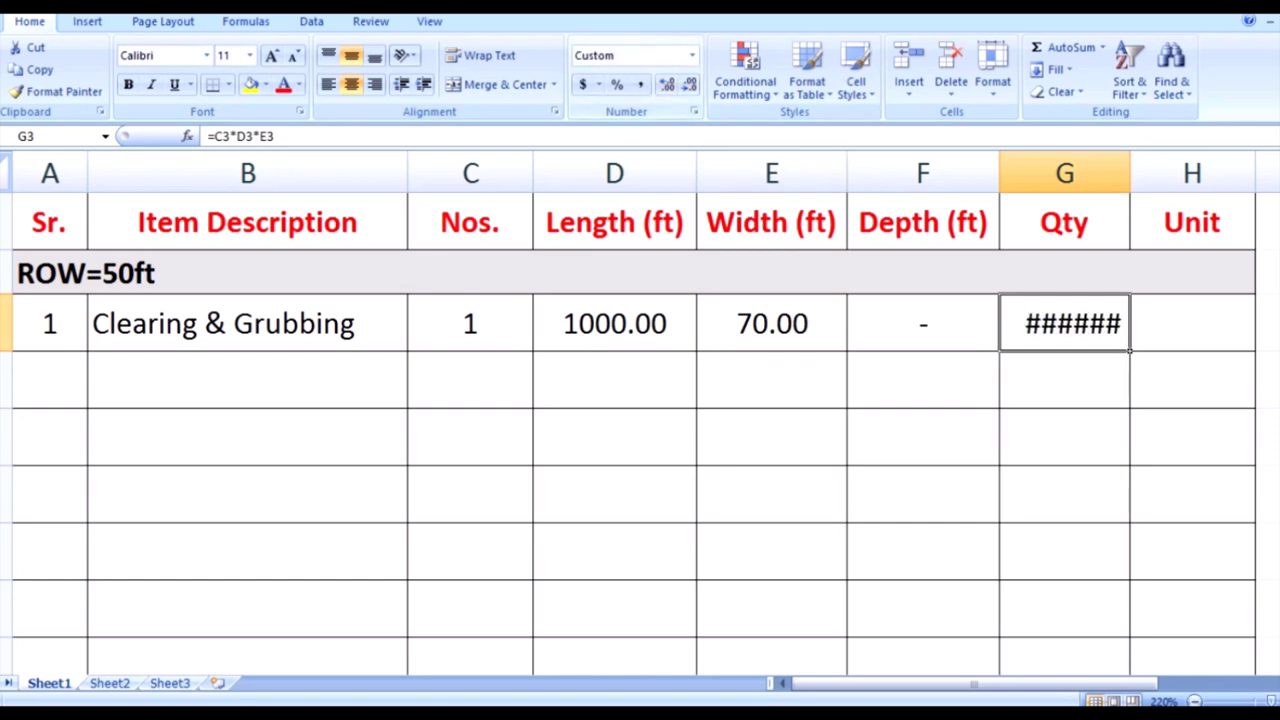
click(689, 85)
click(689, 85)
click(689, 85)
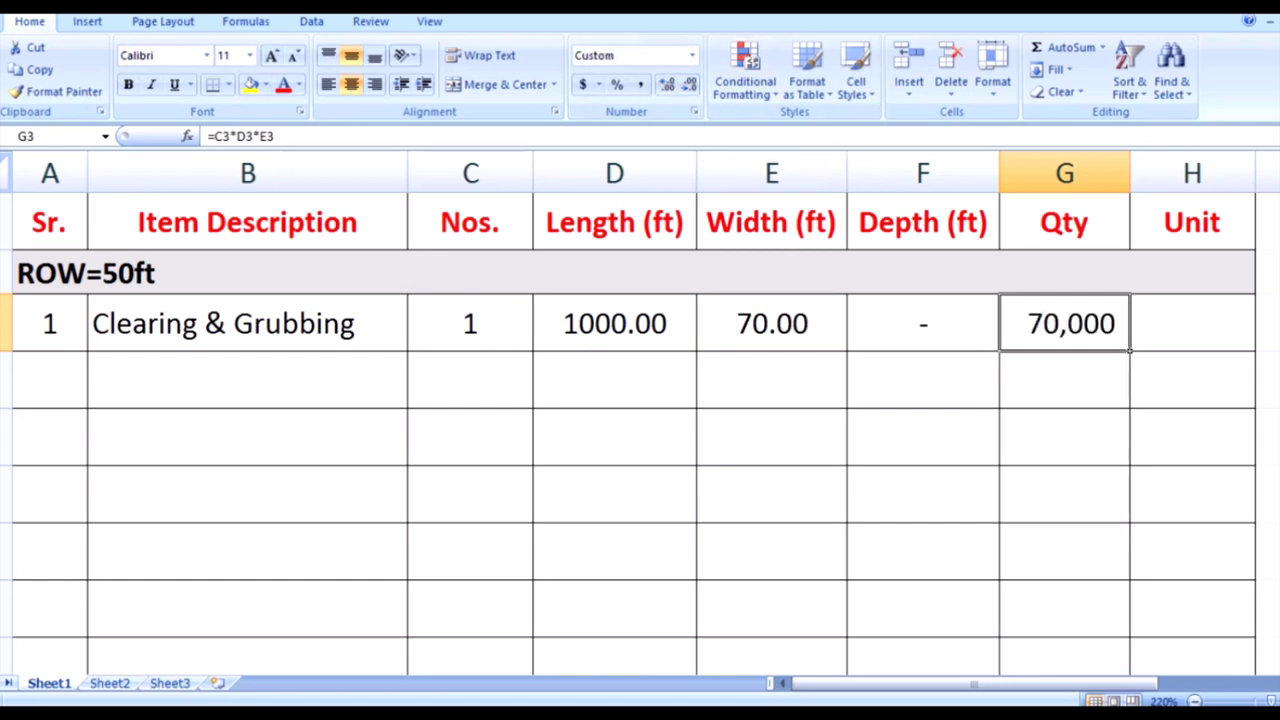
Enter Sft as the unit of the Clearing & Grubbing item and go to the serial number cell of row 4
click(1192, 323)
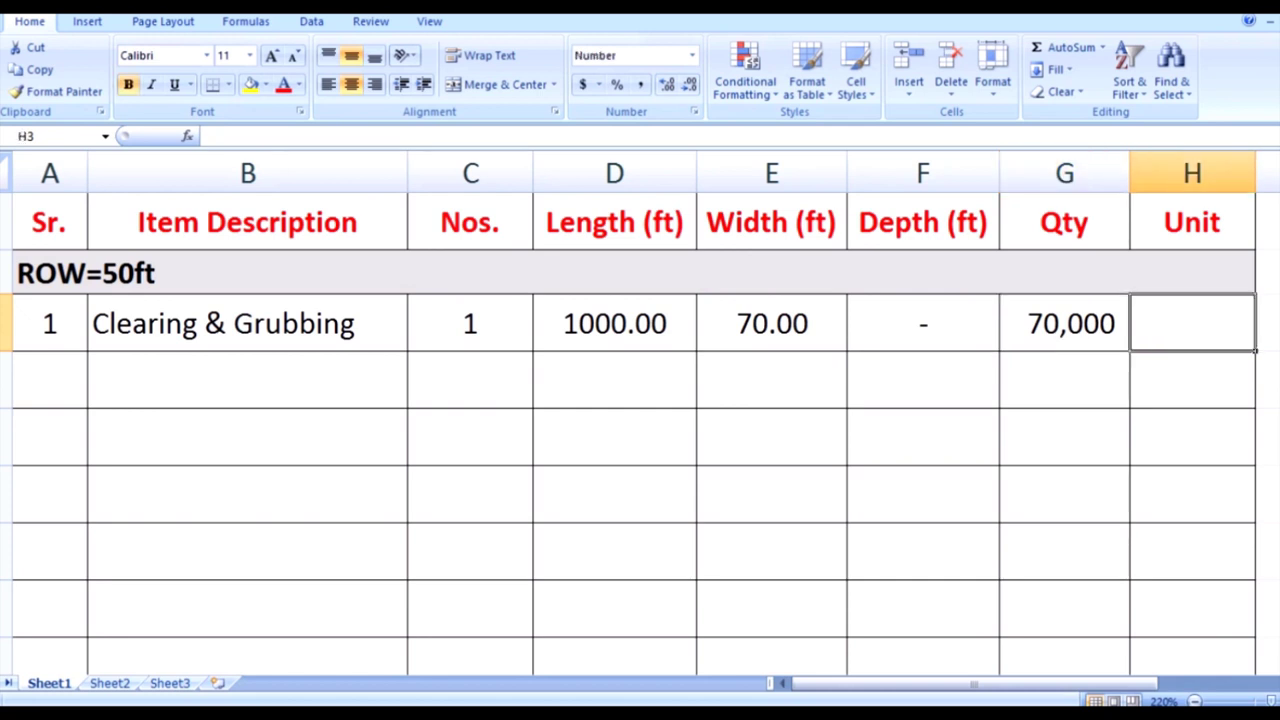
text(Sft)
key(Return)
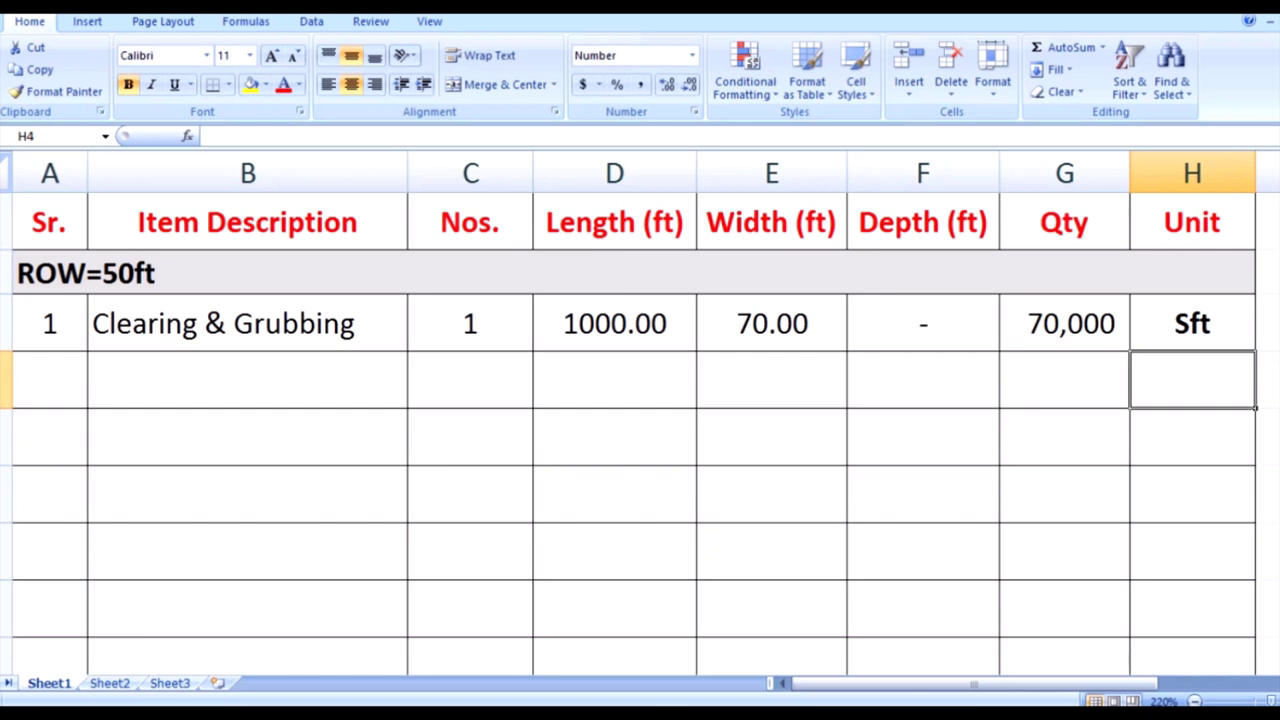
click(50, 380)
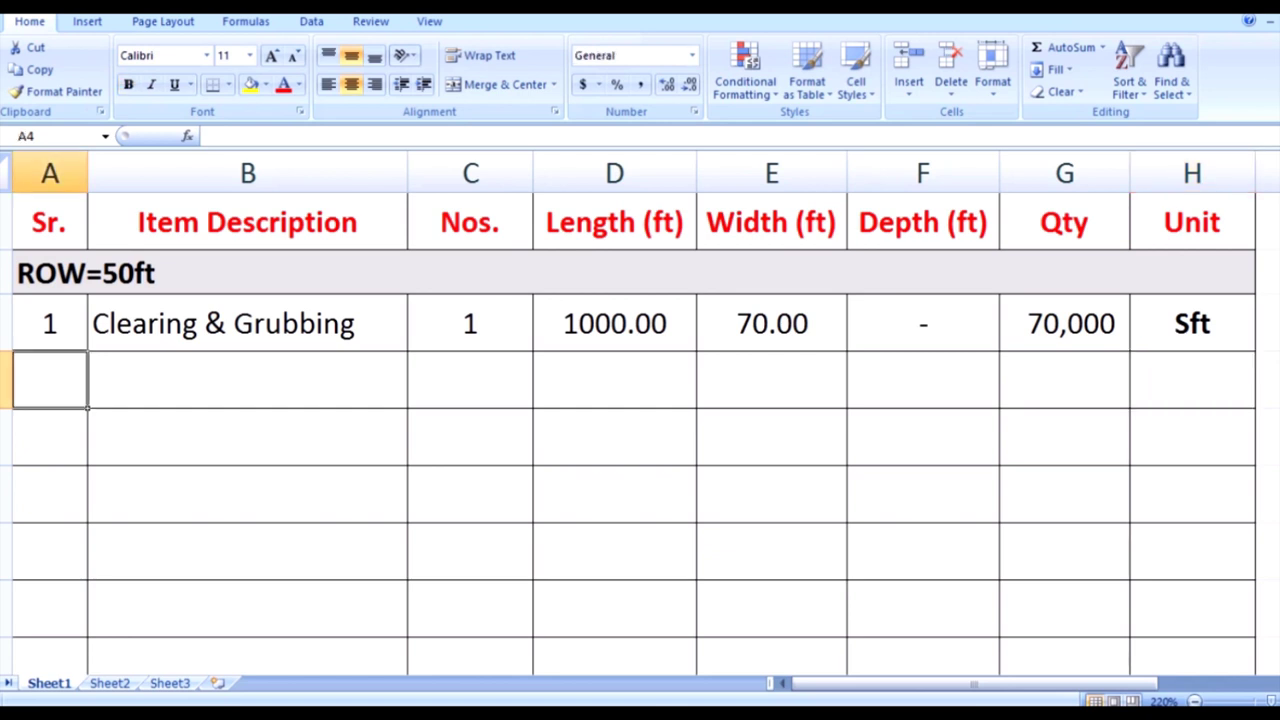
Add item 2 in row 4 with the description Natural Ground Compaction
text(2)
key(Tab)
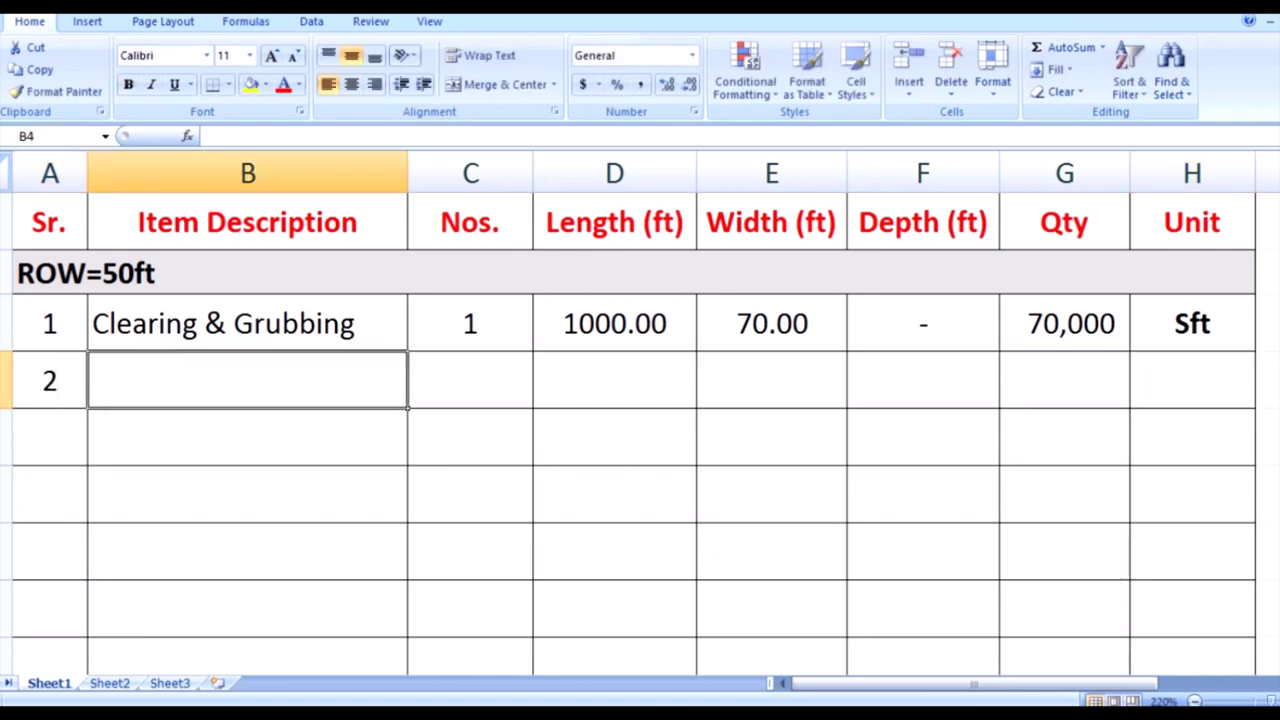
text(Natu)
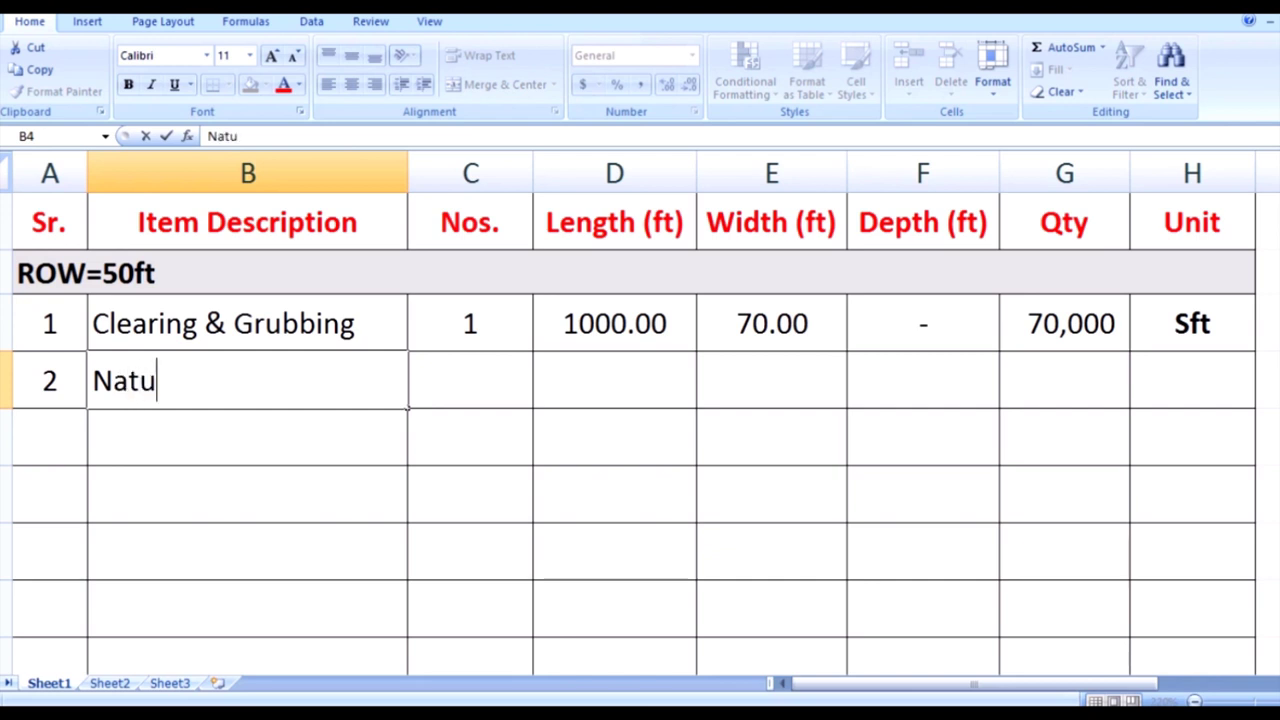
text(ral Grou)
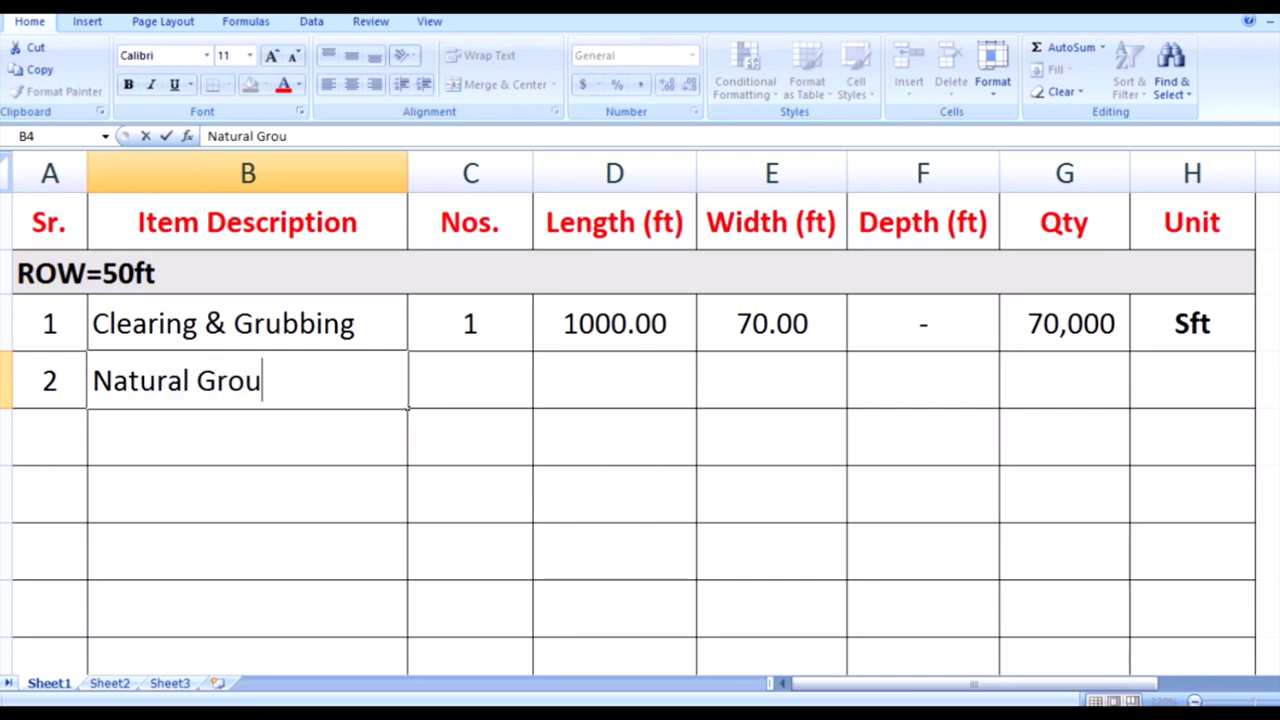
text(nd Com)
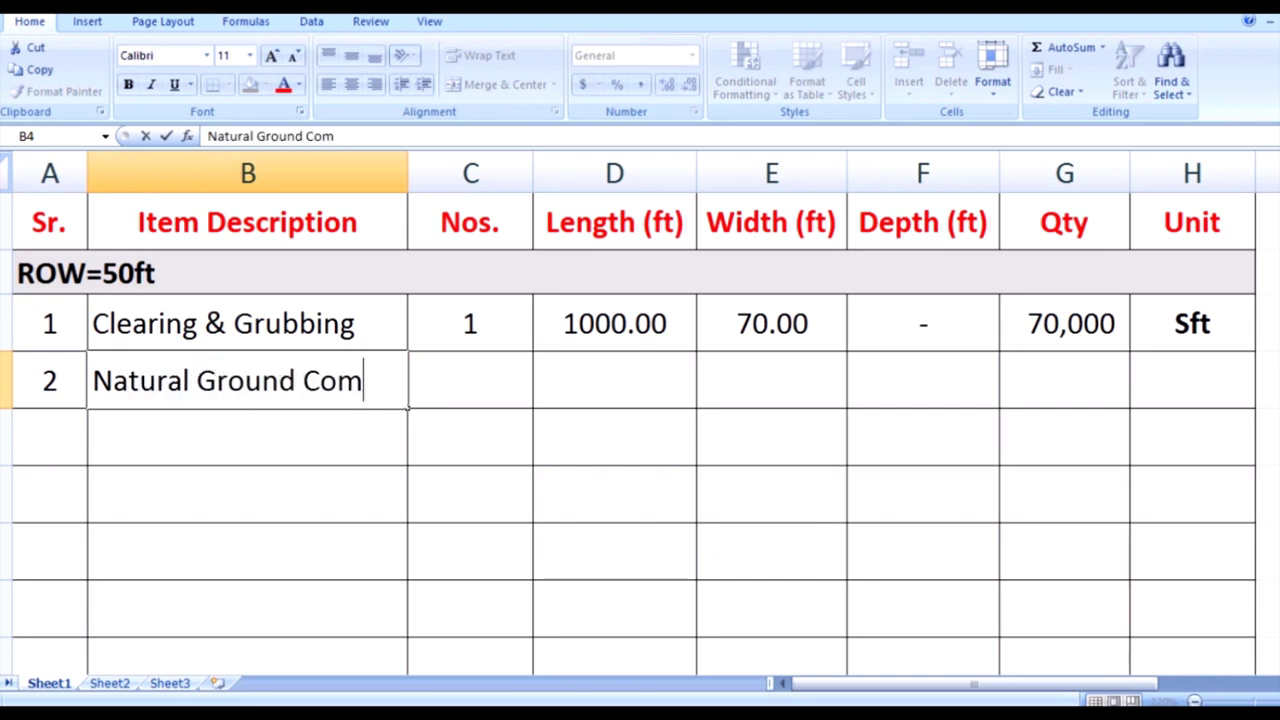
text(paction)
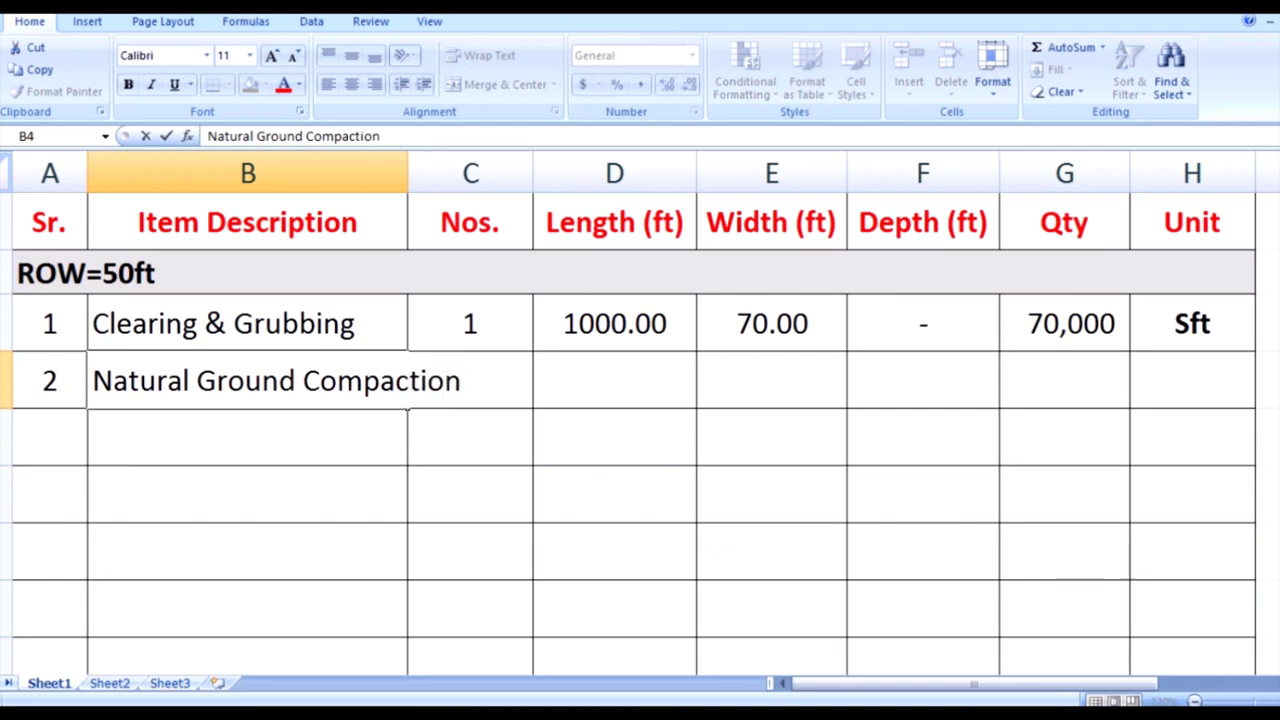
key(Return)
key(Up)
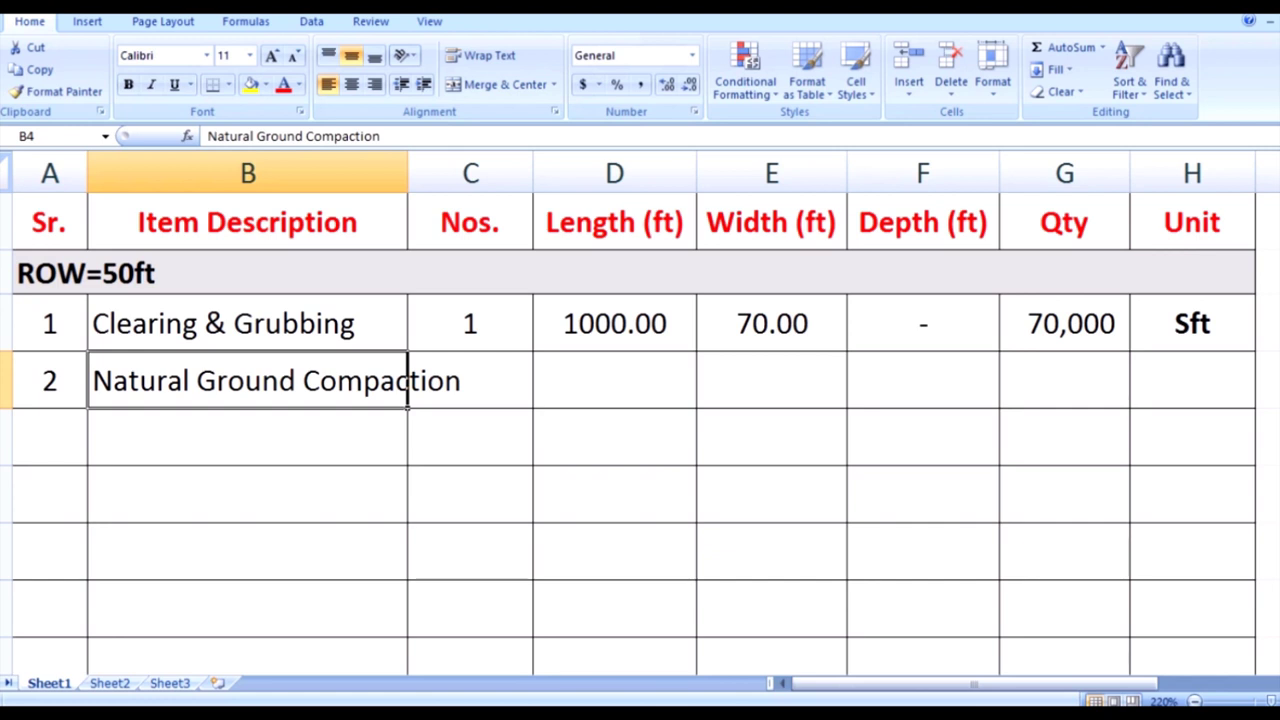
Enter 1 as the Nos. of Natural Ground Compaction and link its length in D4 with the formula =D3
key(Right)
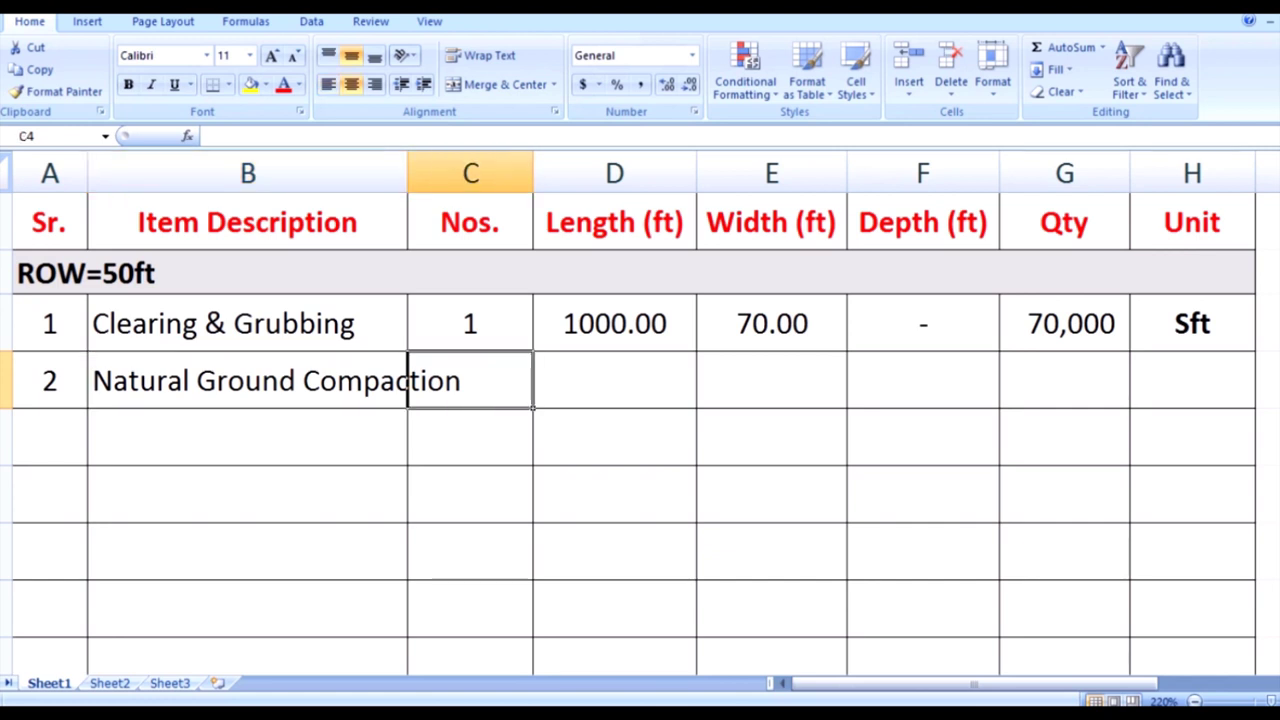
text(1)
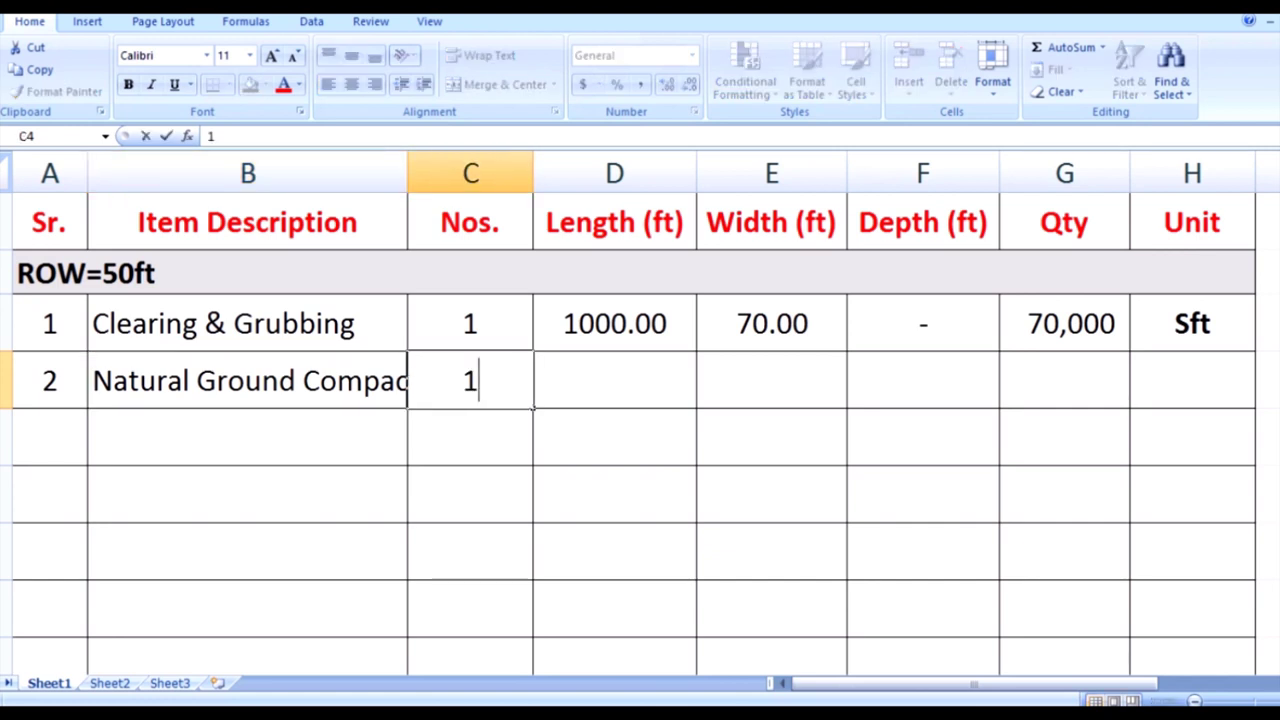
key(Return)
key(Right)
key(Up)
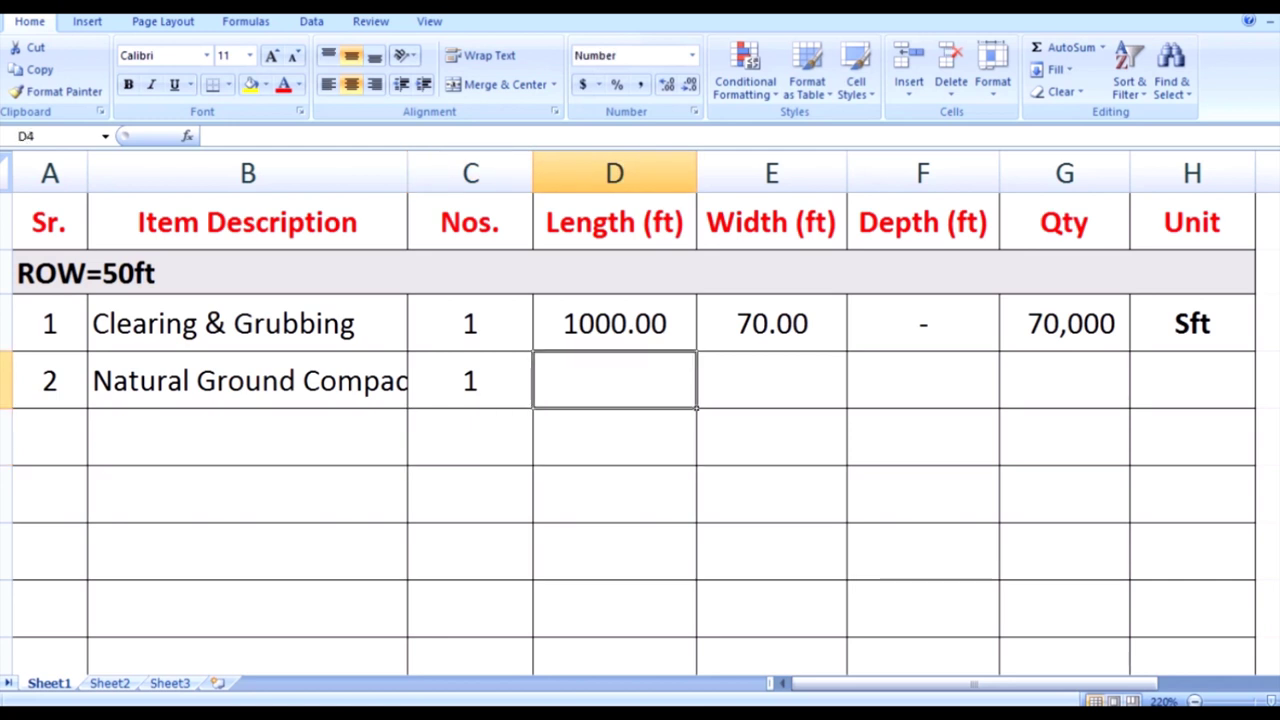
text(=D3)
key(Return)
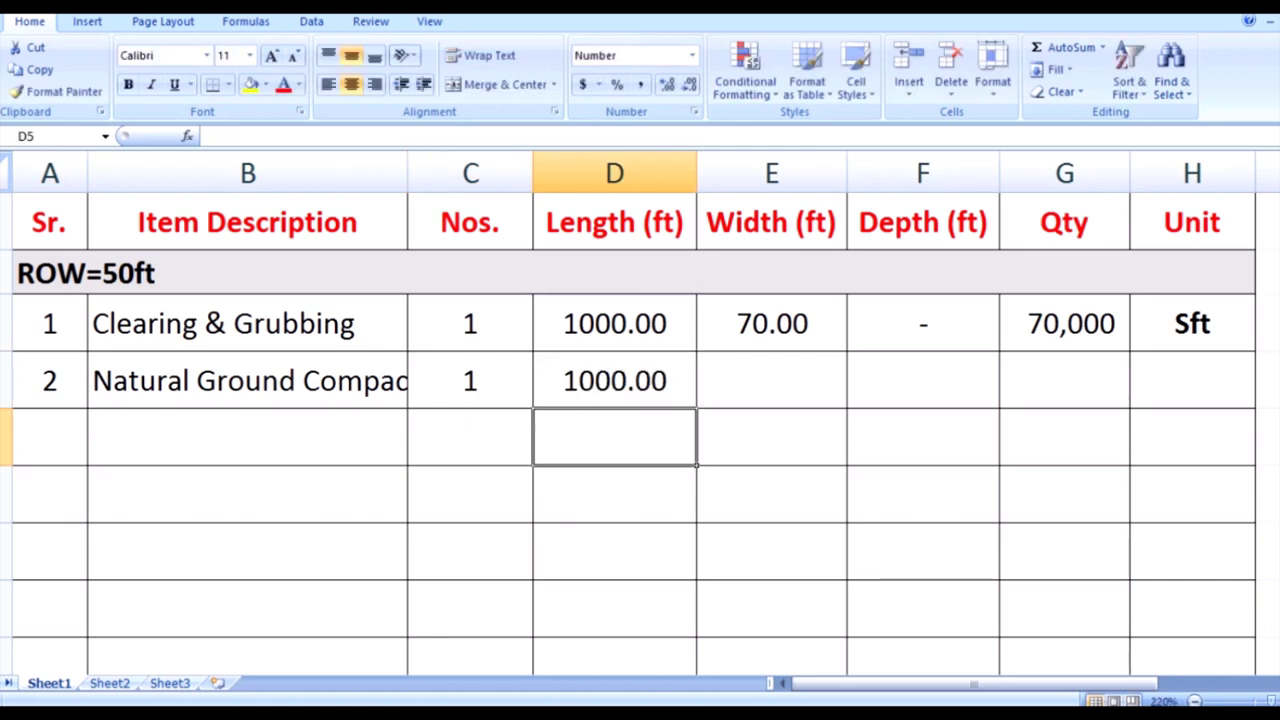
Link the width of Natural Ground Compaction in E4 to the item above with the formula =E3
key(Right)
key(Up)
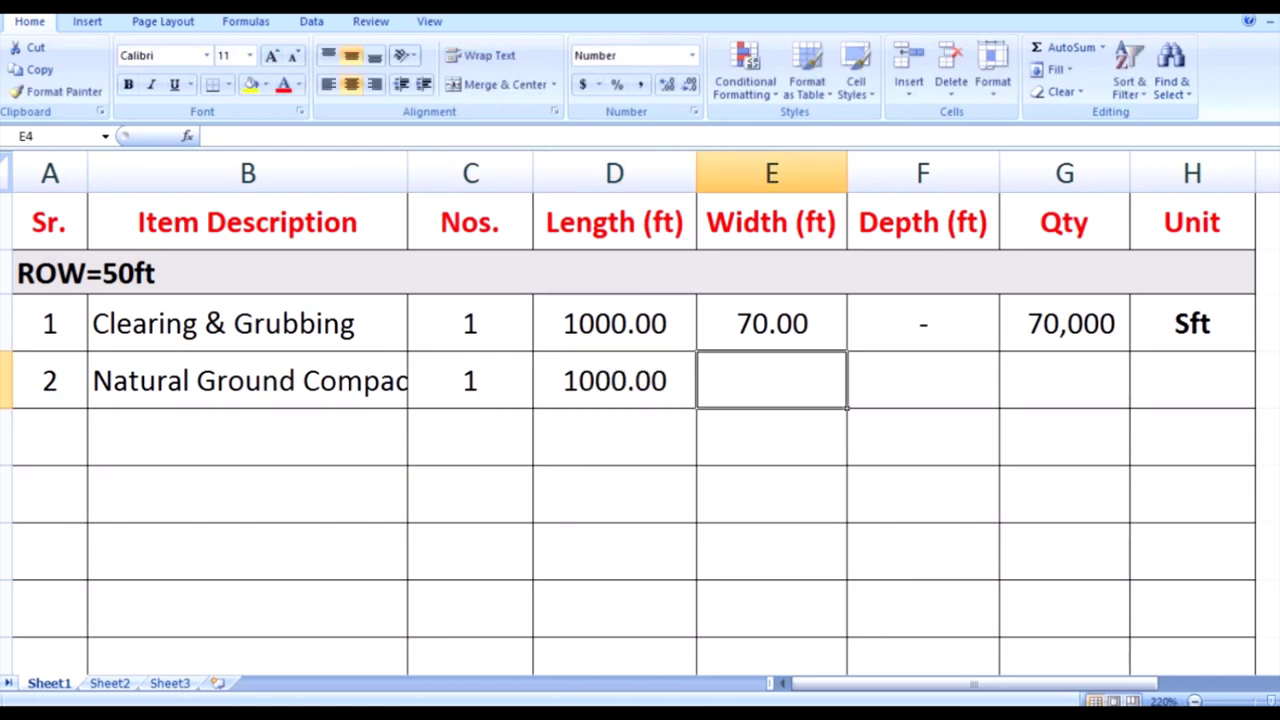
text(=)
key(Up)
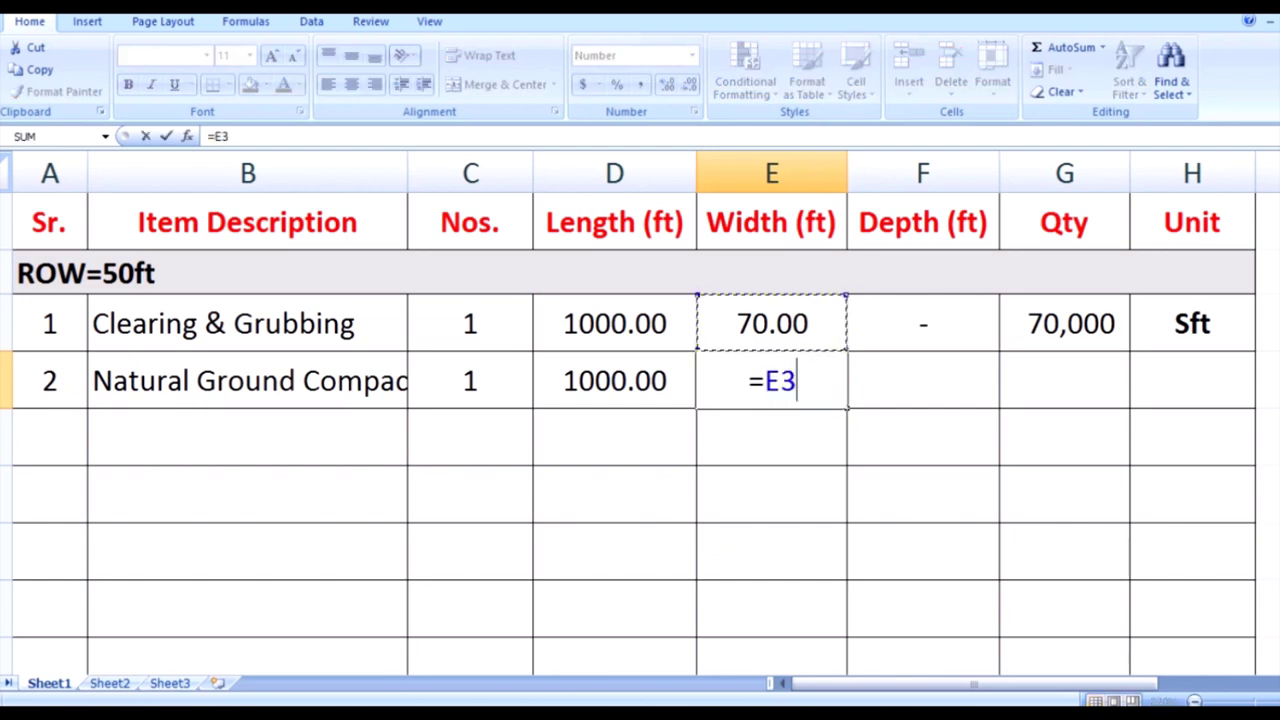
key(Return)
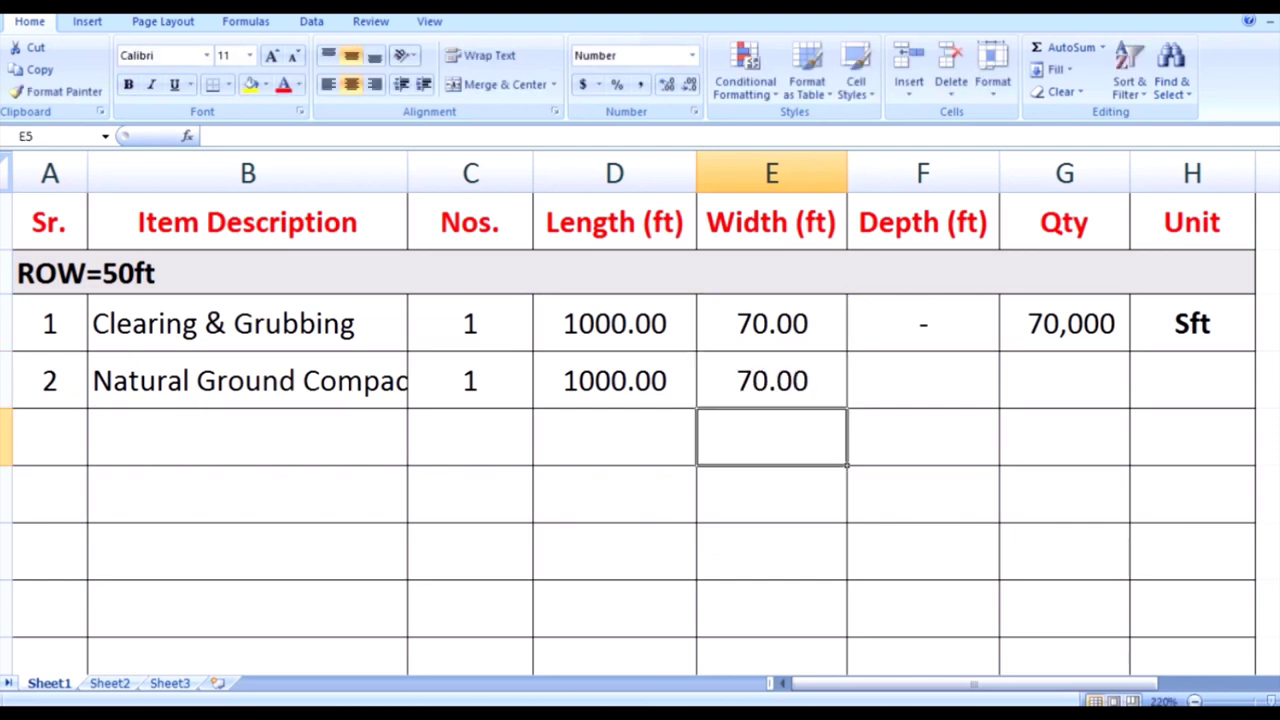
Enter a dash as the depth of the Natural Ground Compaction item in F4
key(Right)
key(Up)
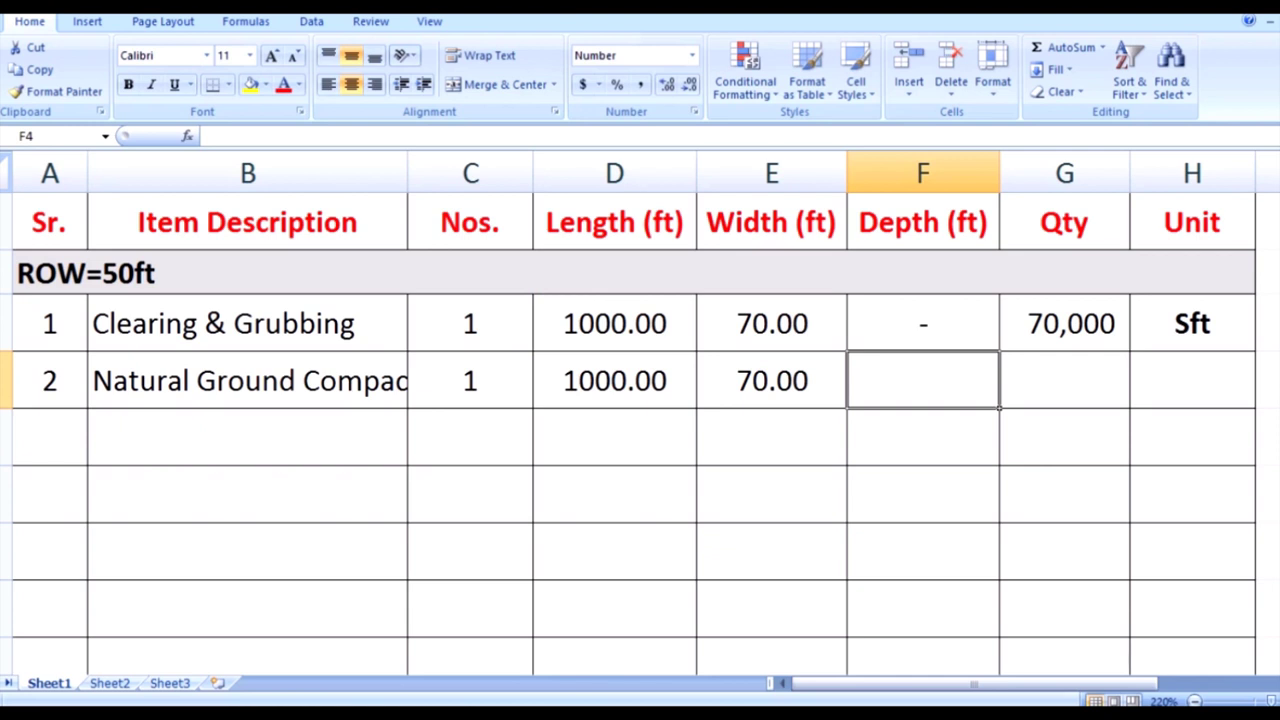
text(-)
key(Return)
key(Right)
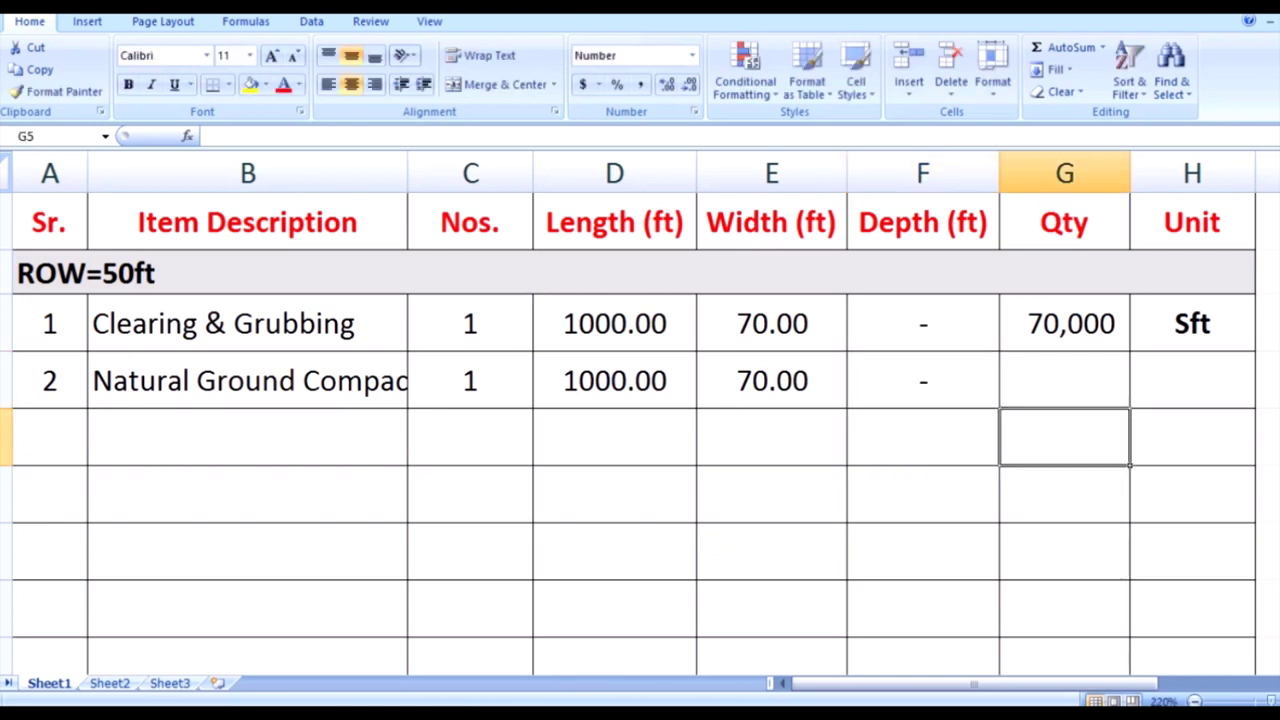
Copy the Clearing & Grubbing quantity formula from G3 into G4 for Natural Ground Compaction
key(Up)
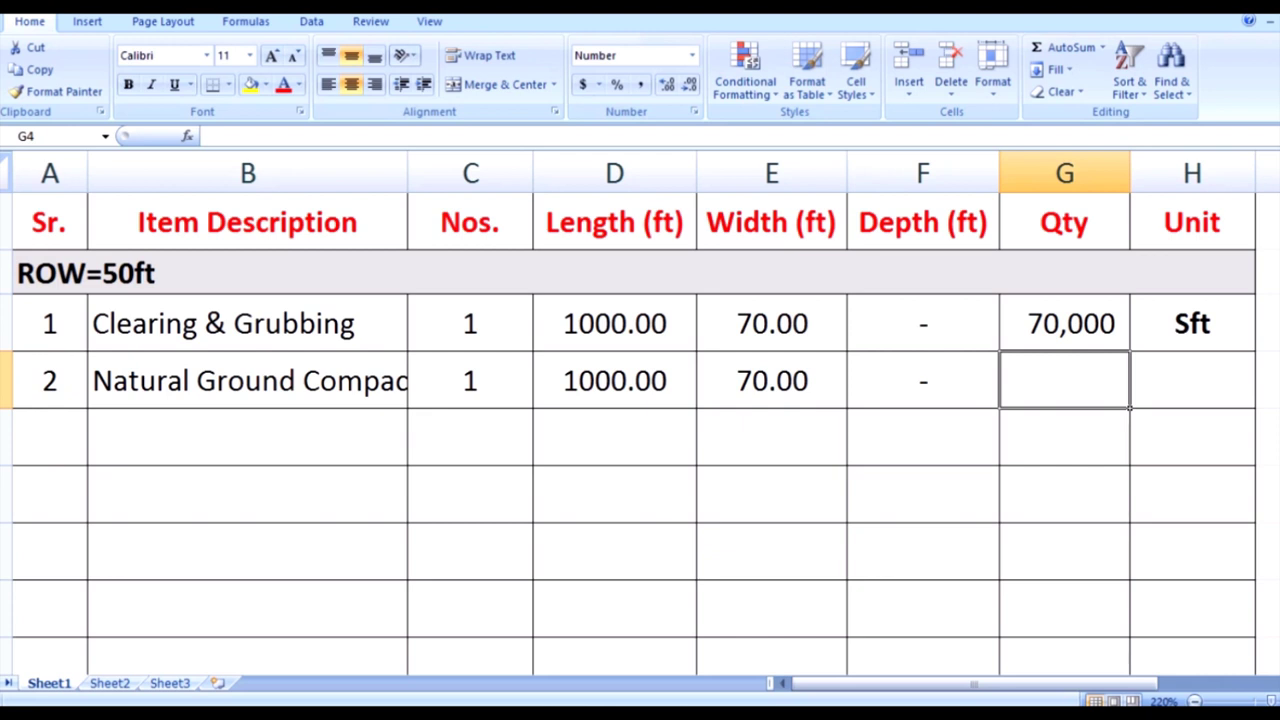
key(Up)
key(ctrl+c)
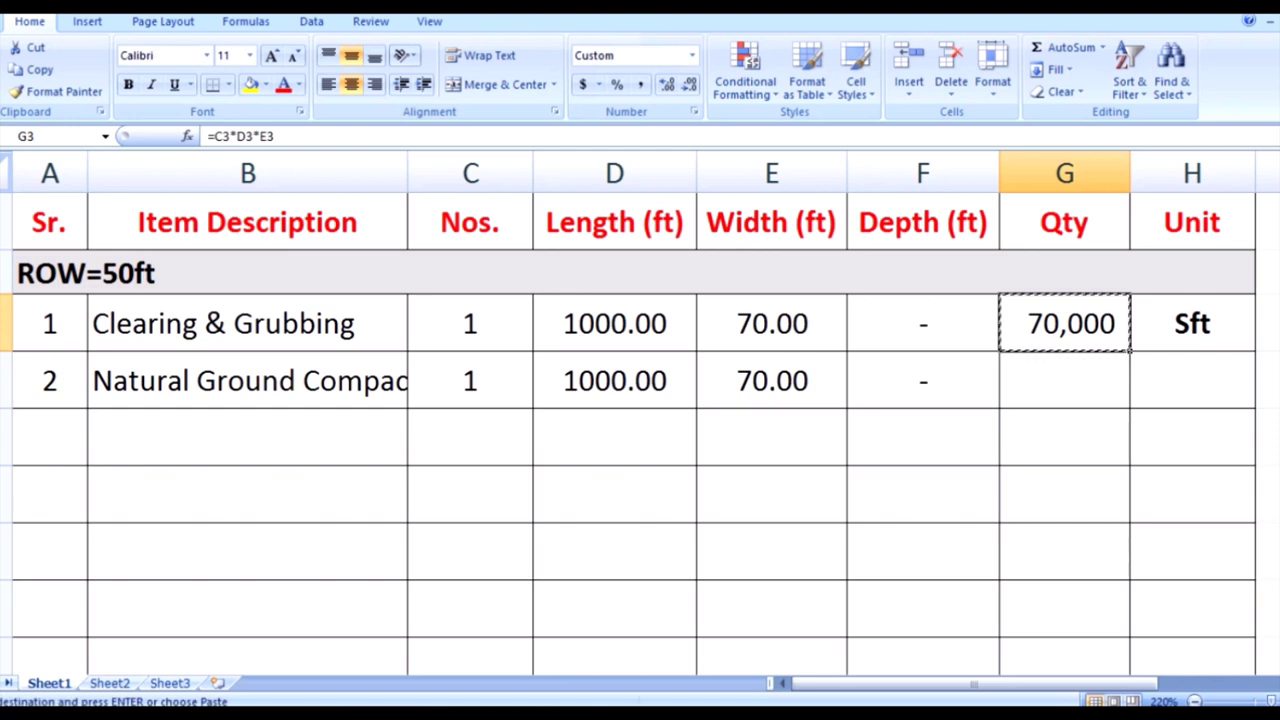
key(Down)
key(ctrl+v)
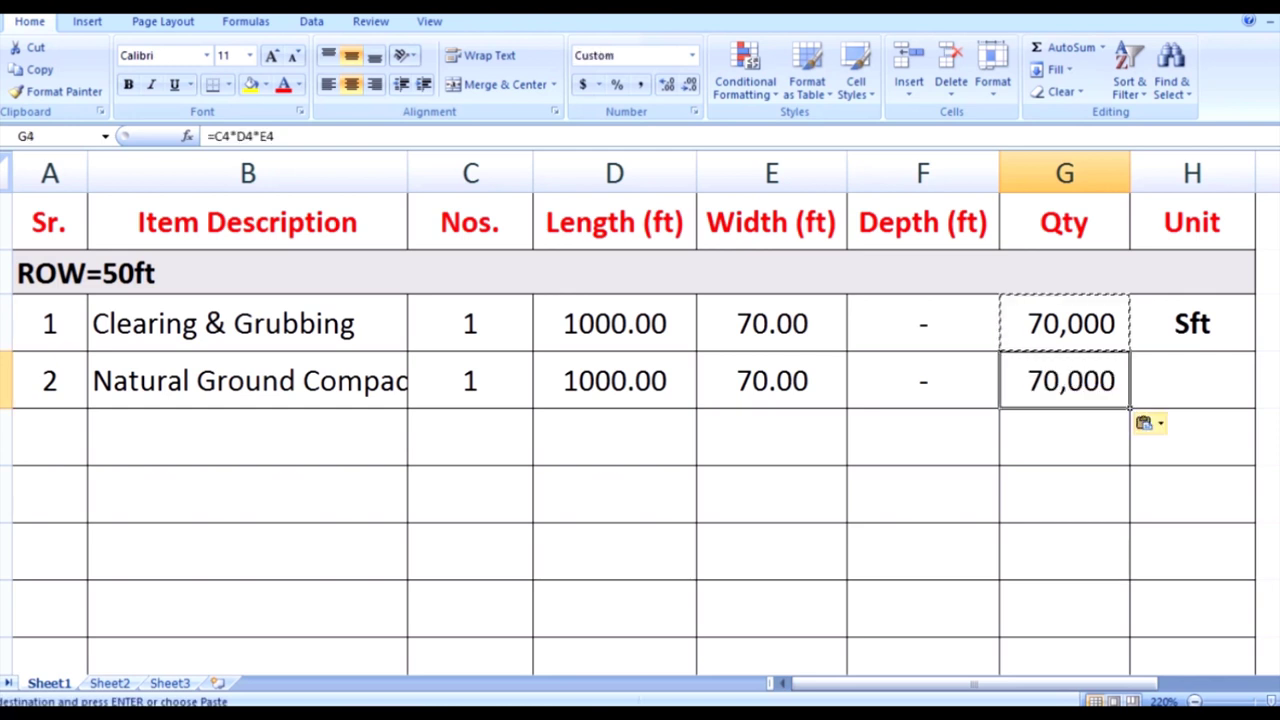
Copy the unit Sft from H3 into H4 for the Natural Ground Compaction item
key(Right)
key(Up)
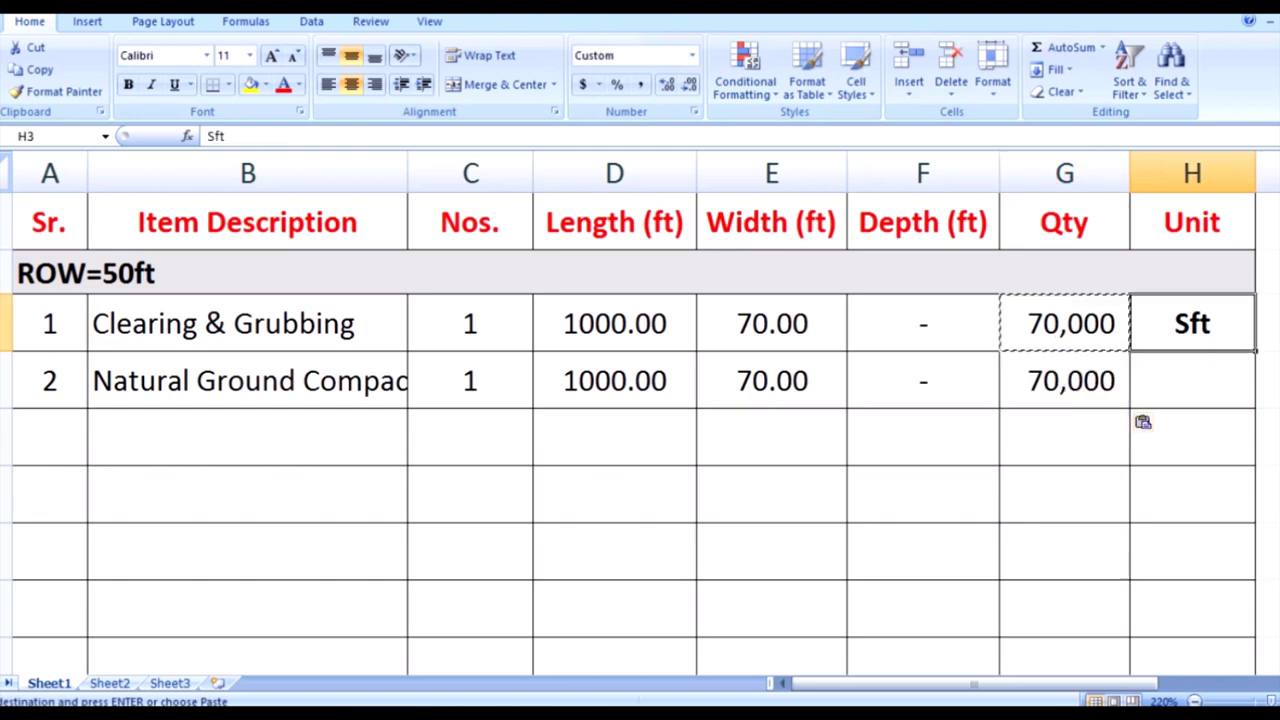
key(ctrl+c)
key(Down)
key(ctrl+v)
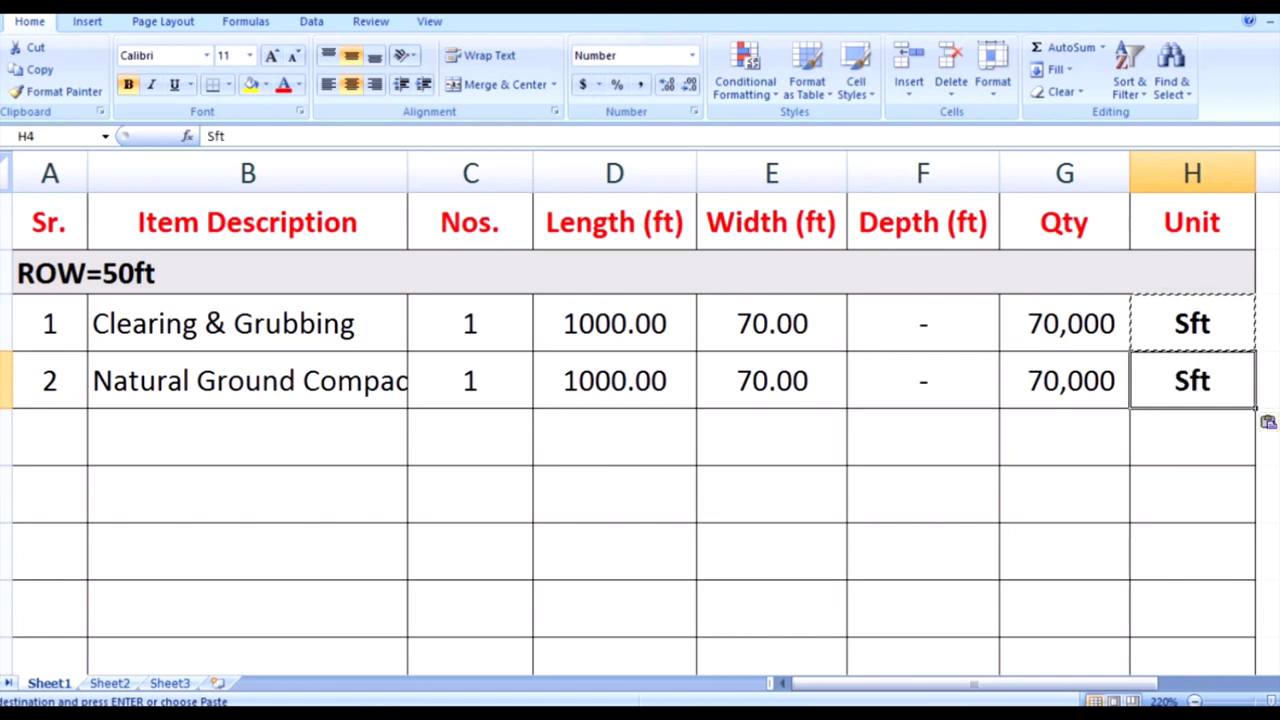
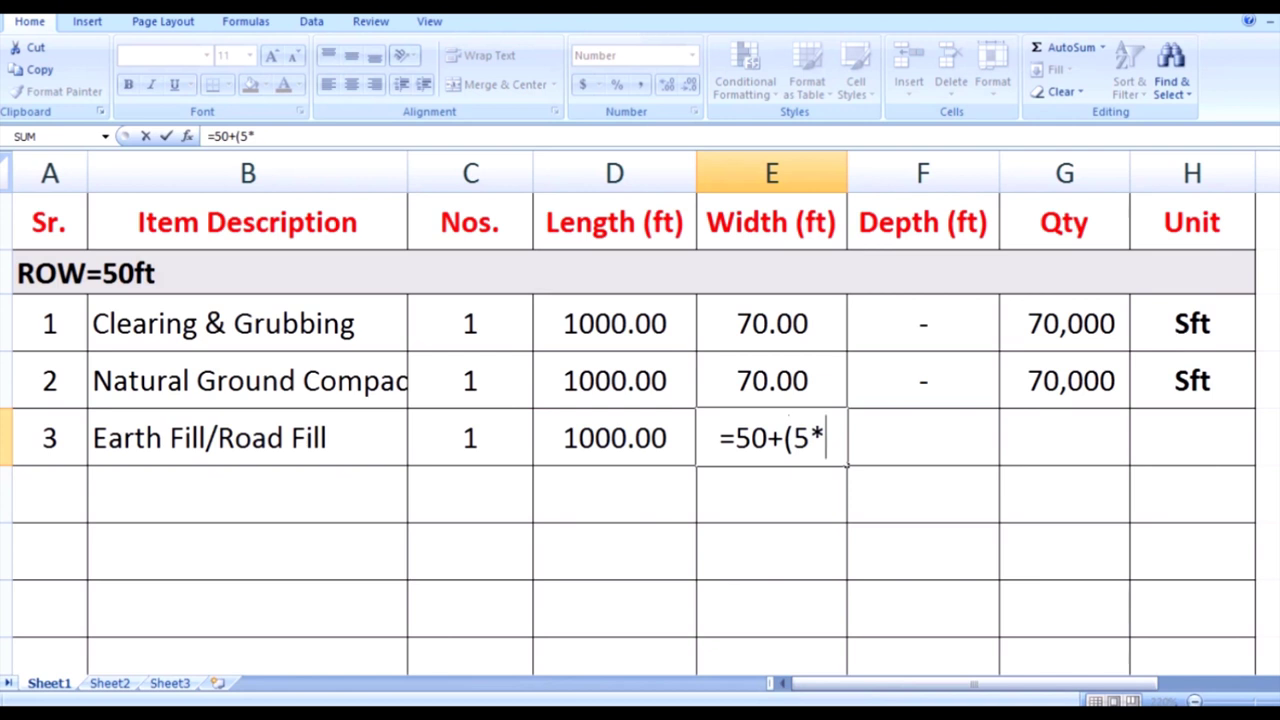
Complete the Earth Fill/Road Fill width formula in E5 as =50+(5*2)/2+(5*2)/2
text(2)
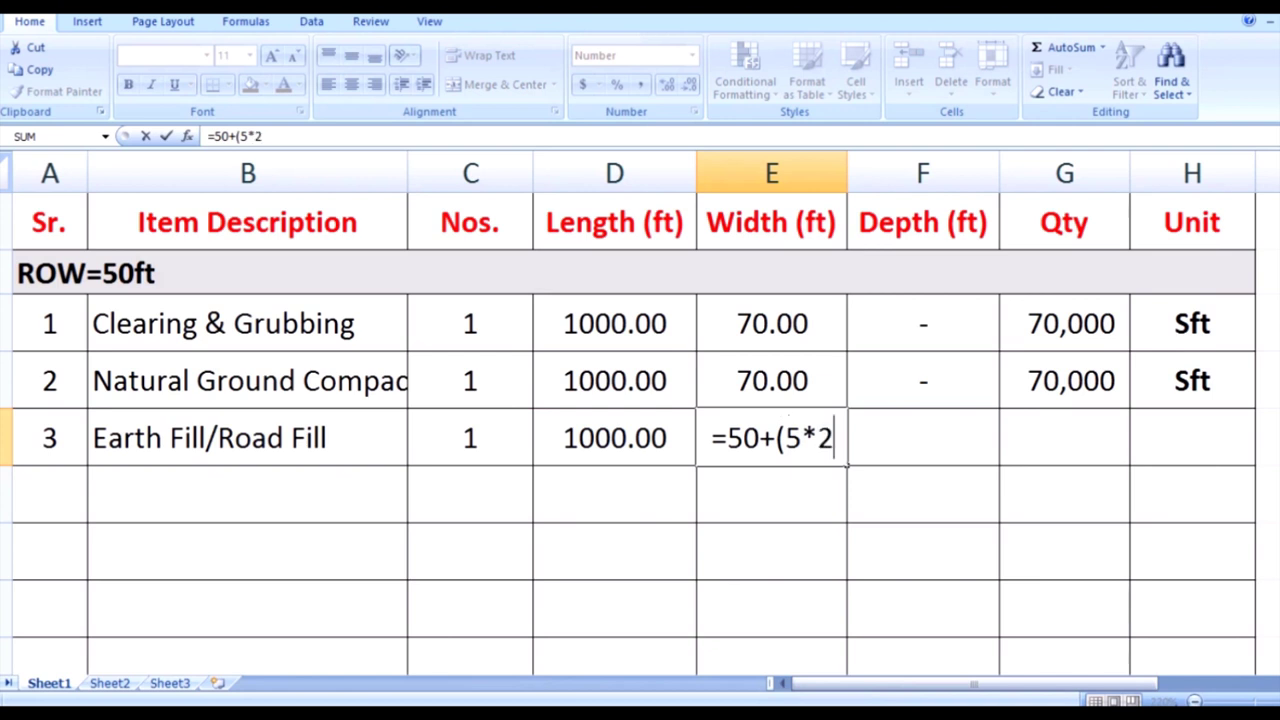
text()/2)
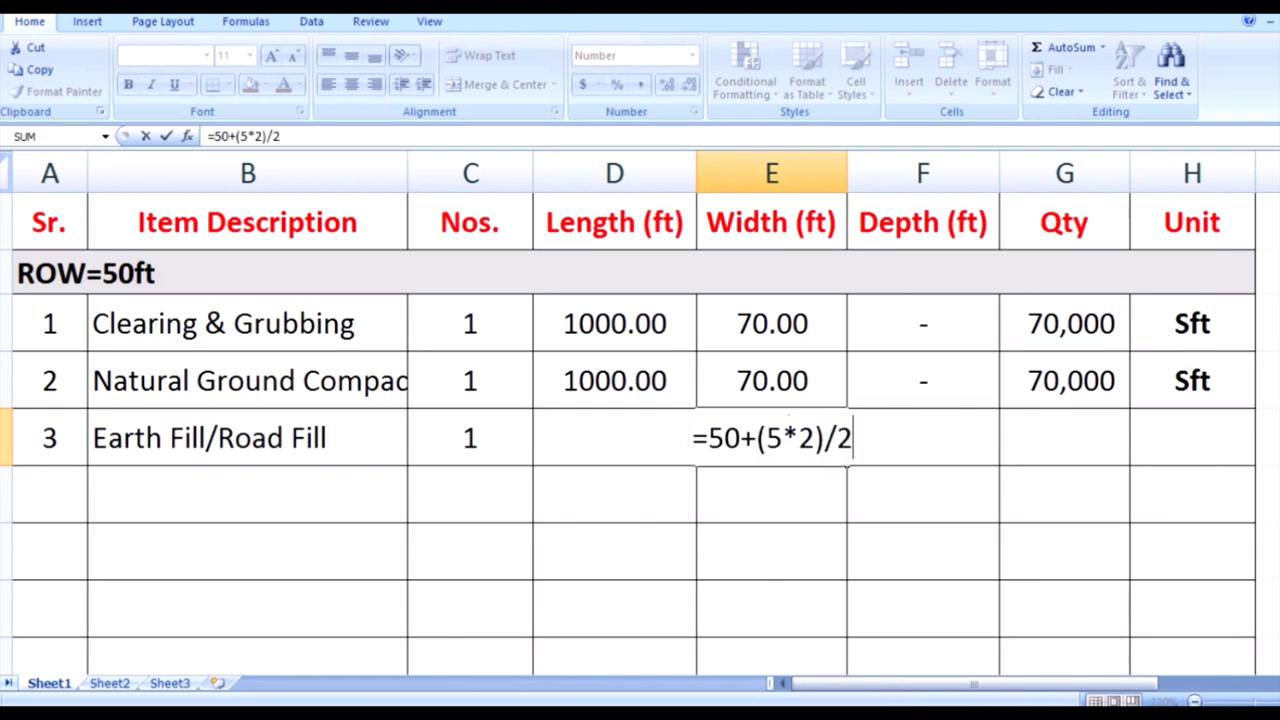
text(+()
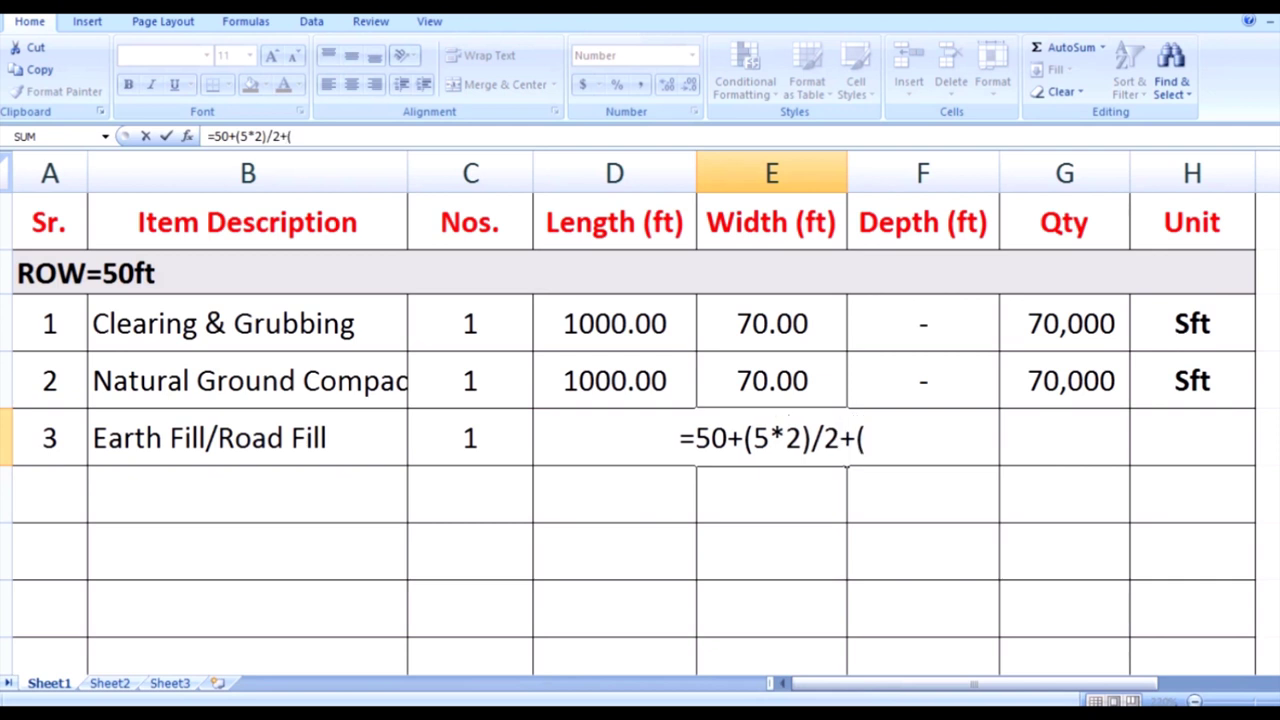
text(5)
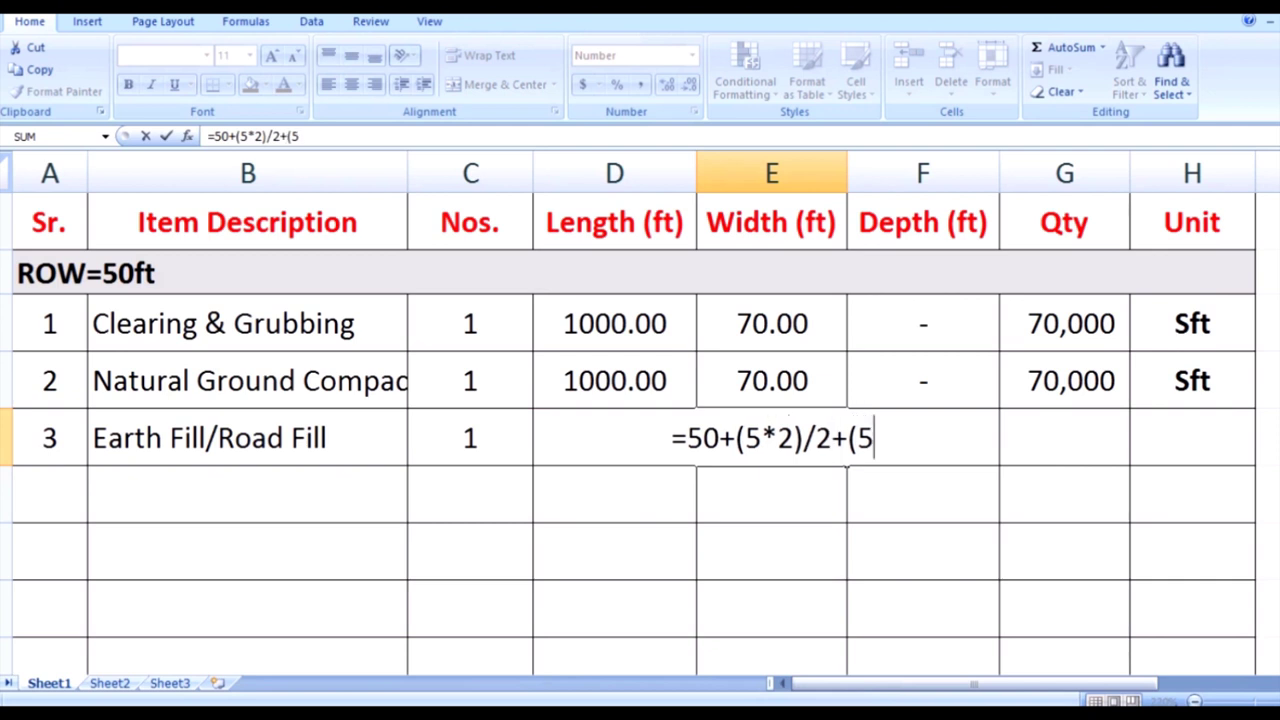
text(*2)
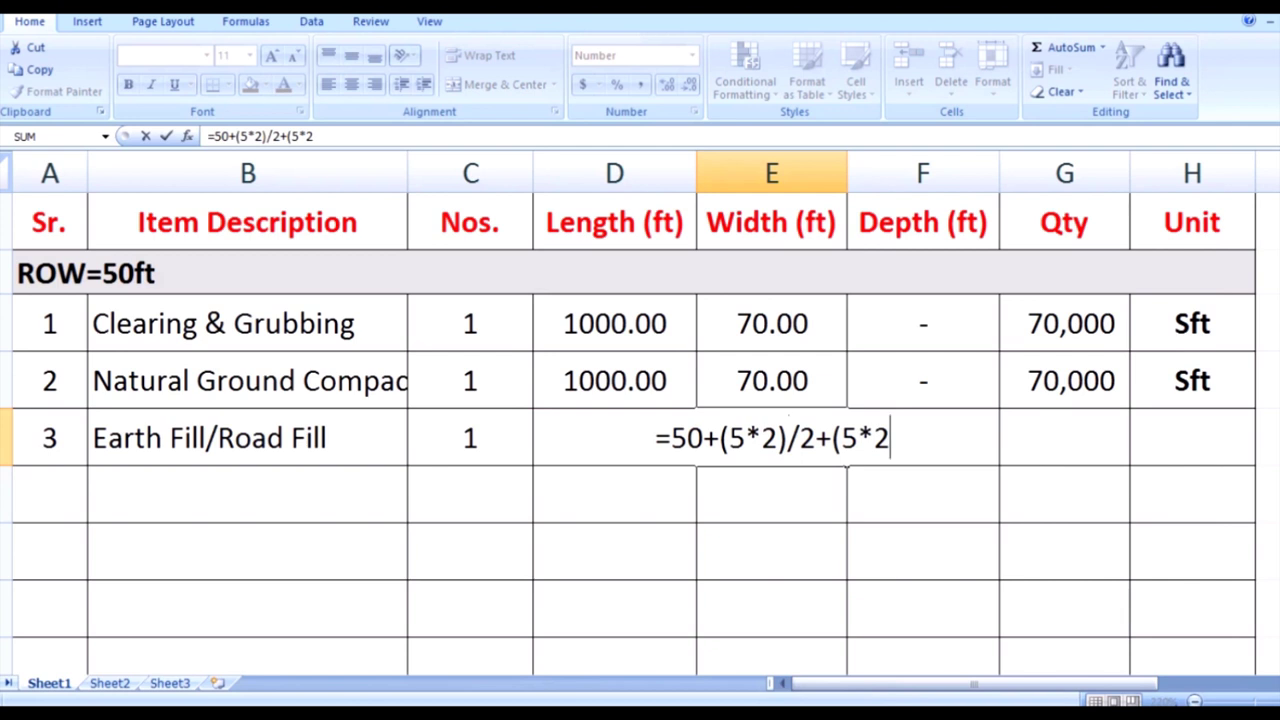
text()/2)
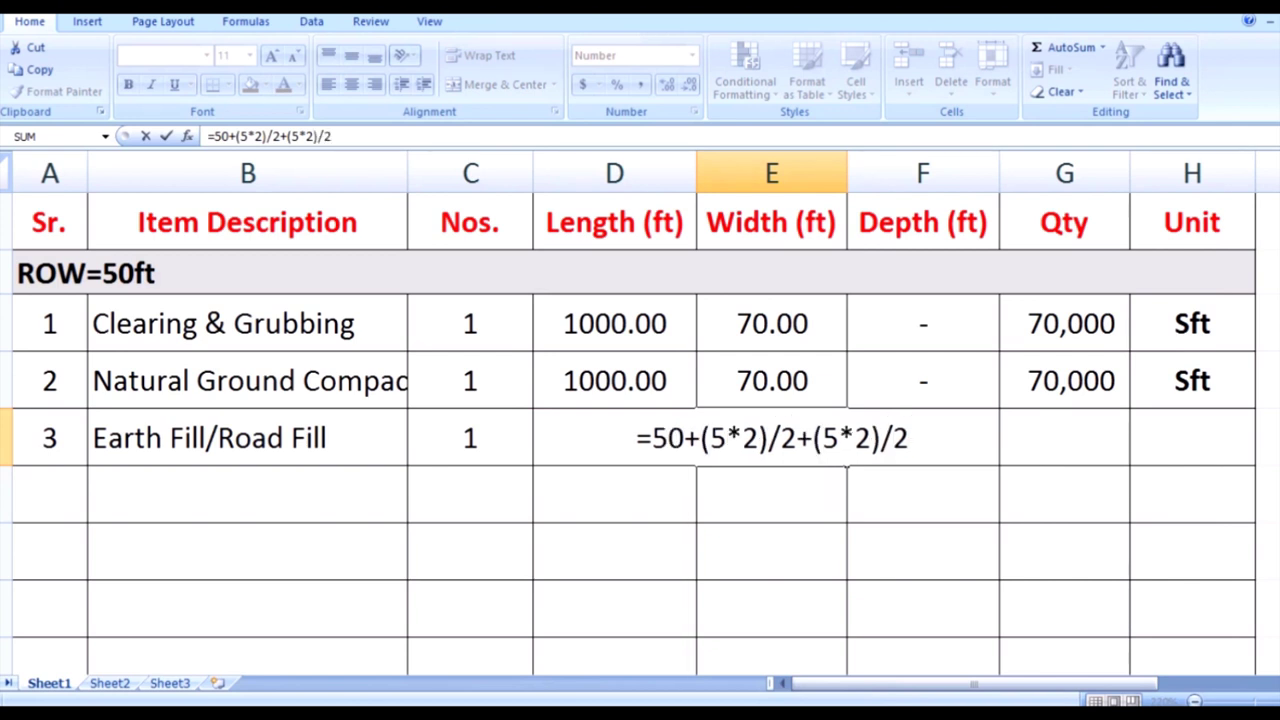
key(Return)
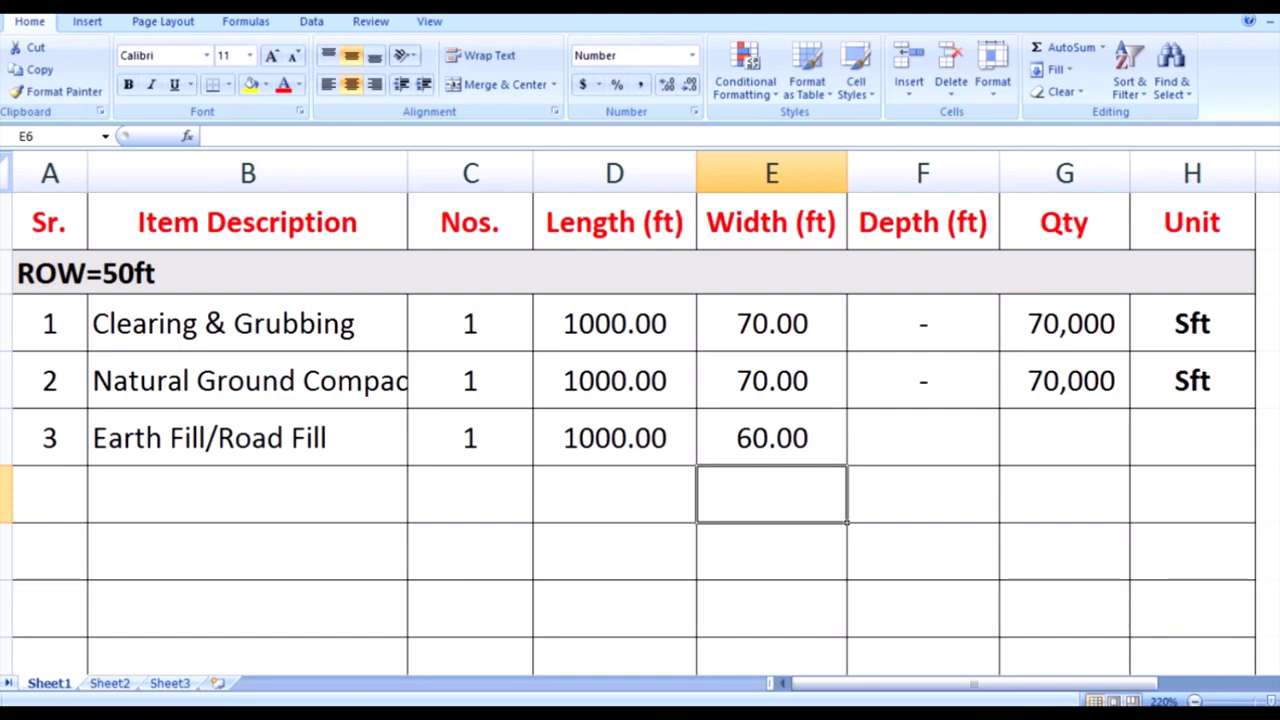
Check the fill height on the cross-section drawing and enter 5 as the Earth Fill/Road Fill depth in F5
click(922, 437)
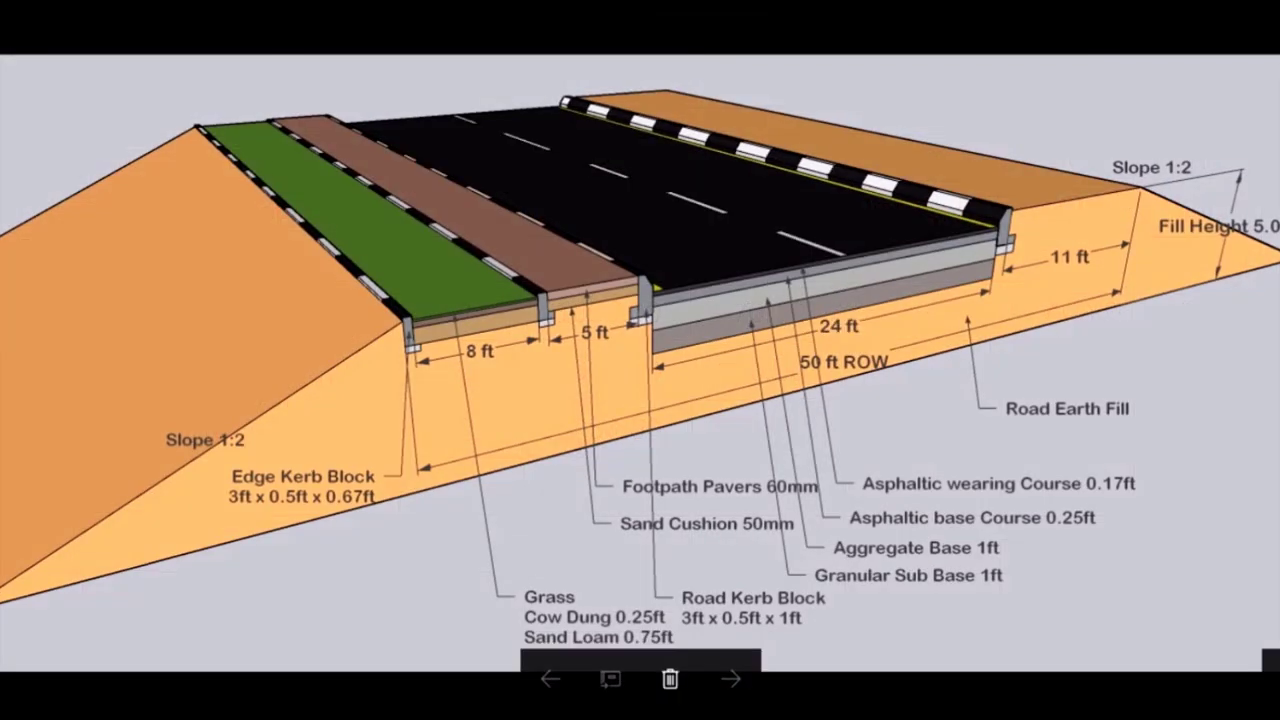
scroll(1260, 225, up, 5)
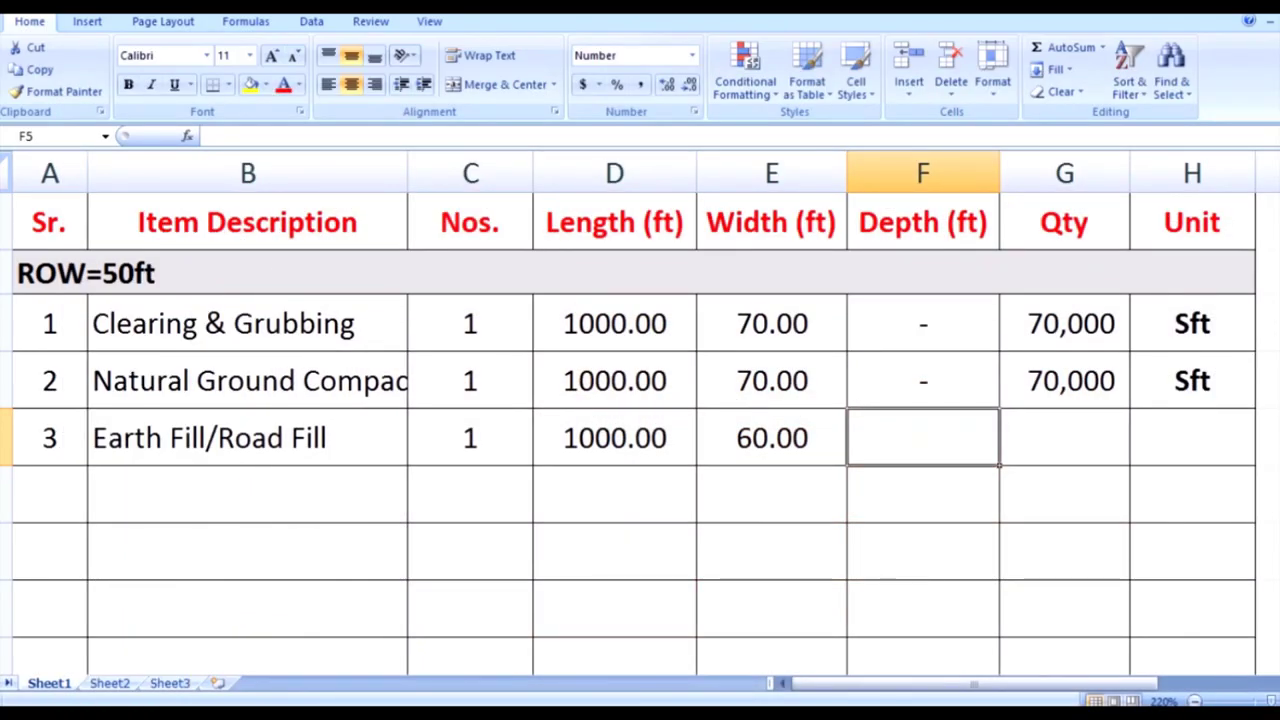
text(5)
key(Return)
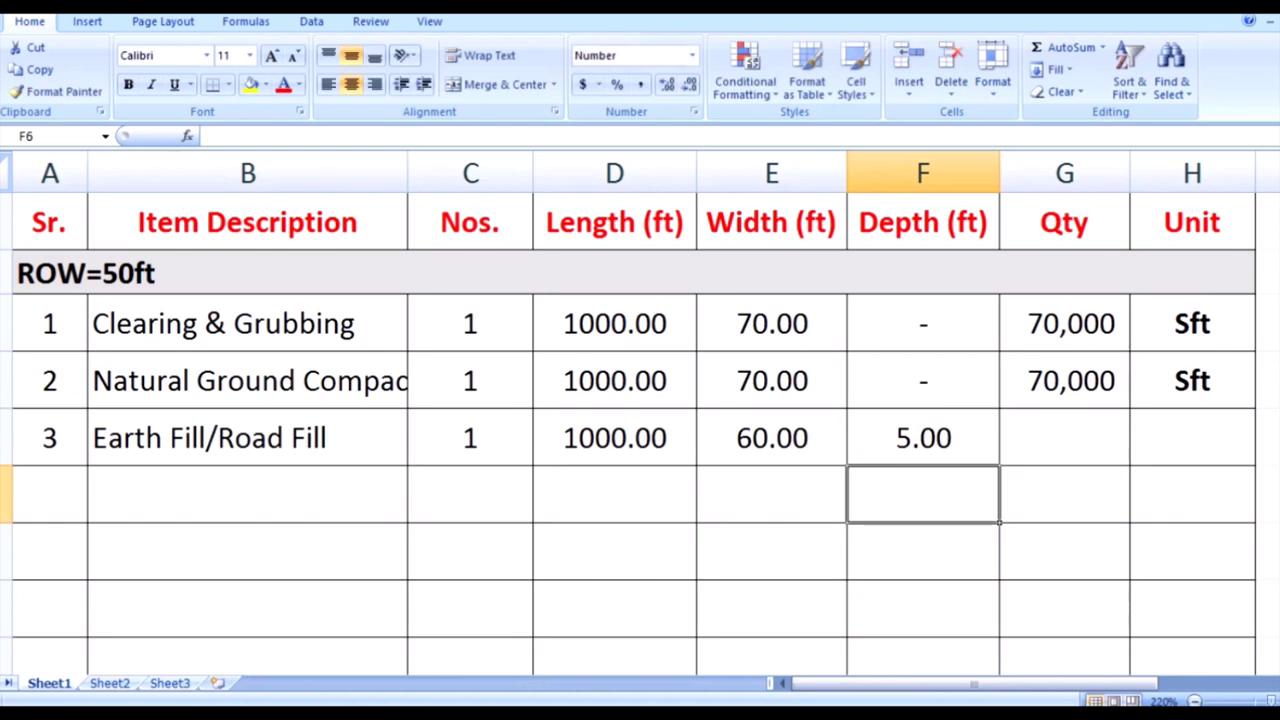
Enter the Earth Fill/Road Fill quantity formula =C5*D5*E5*F5 in G5
key(Right)
key(Up)
key(Up)
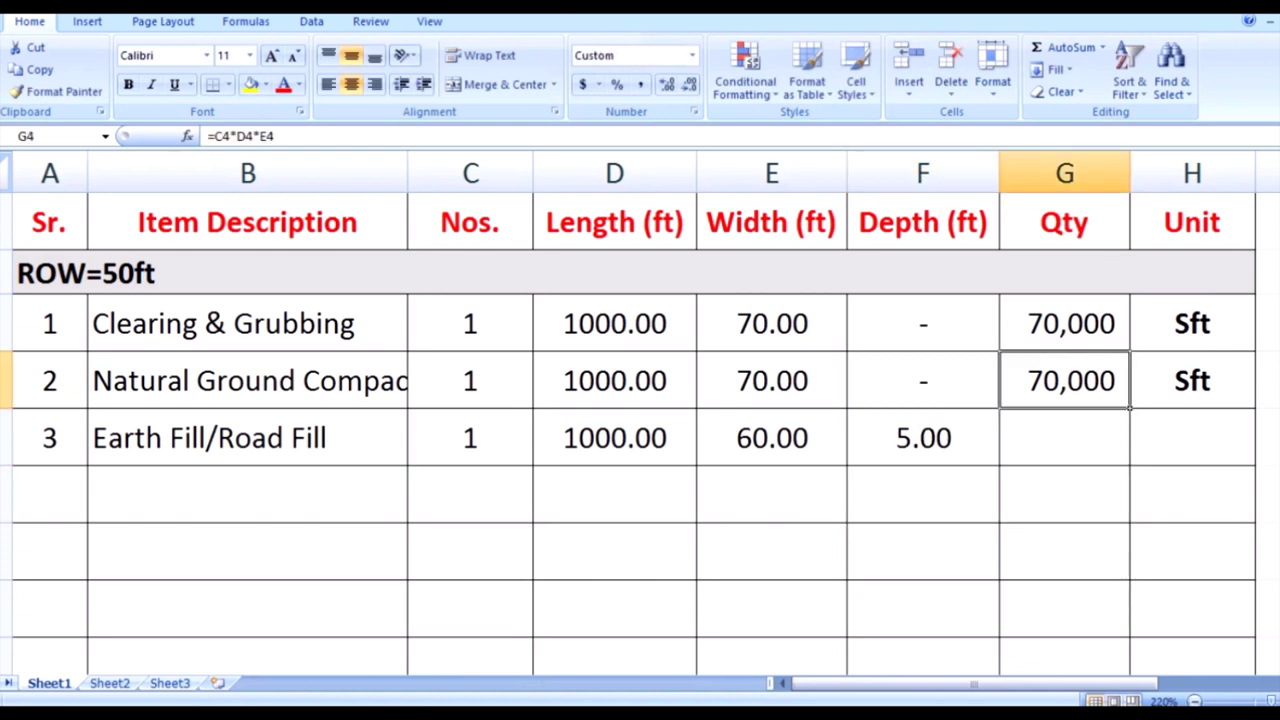
key(Down)
text(=)
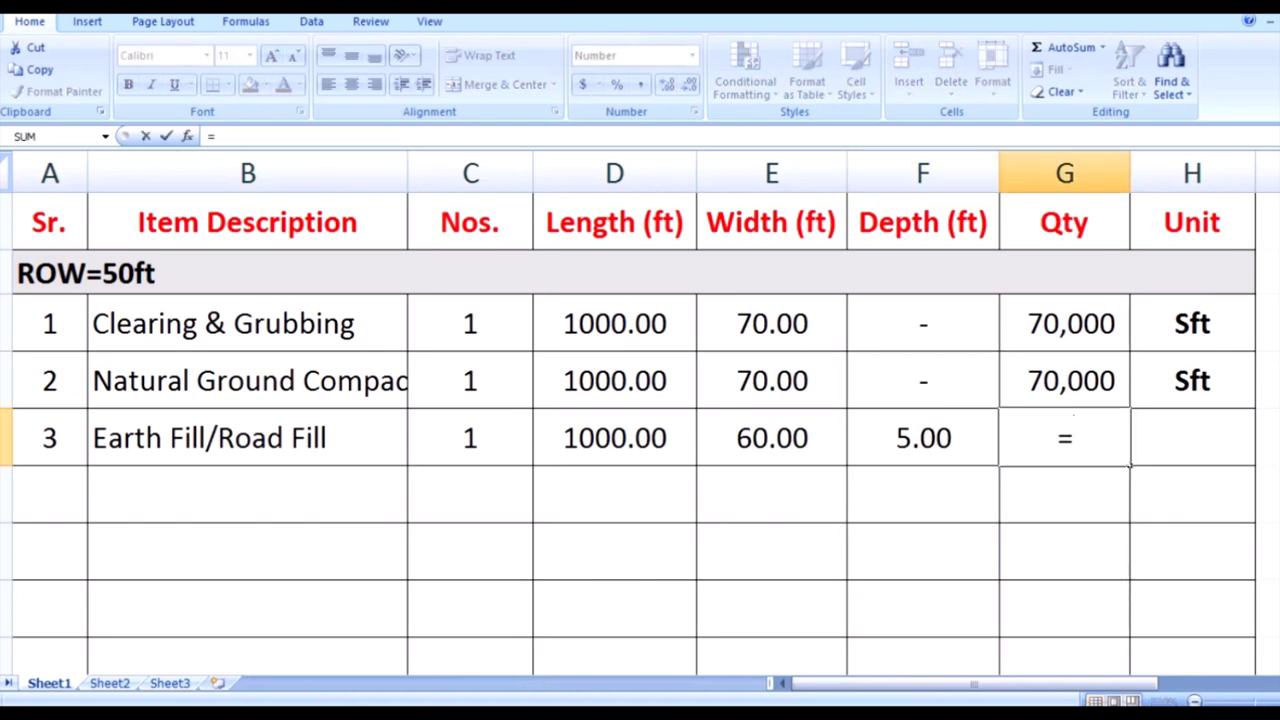
key(Left)
key(Left)
key(Left)
key(Left)
text(*)
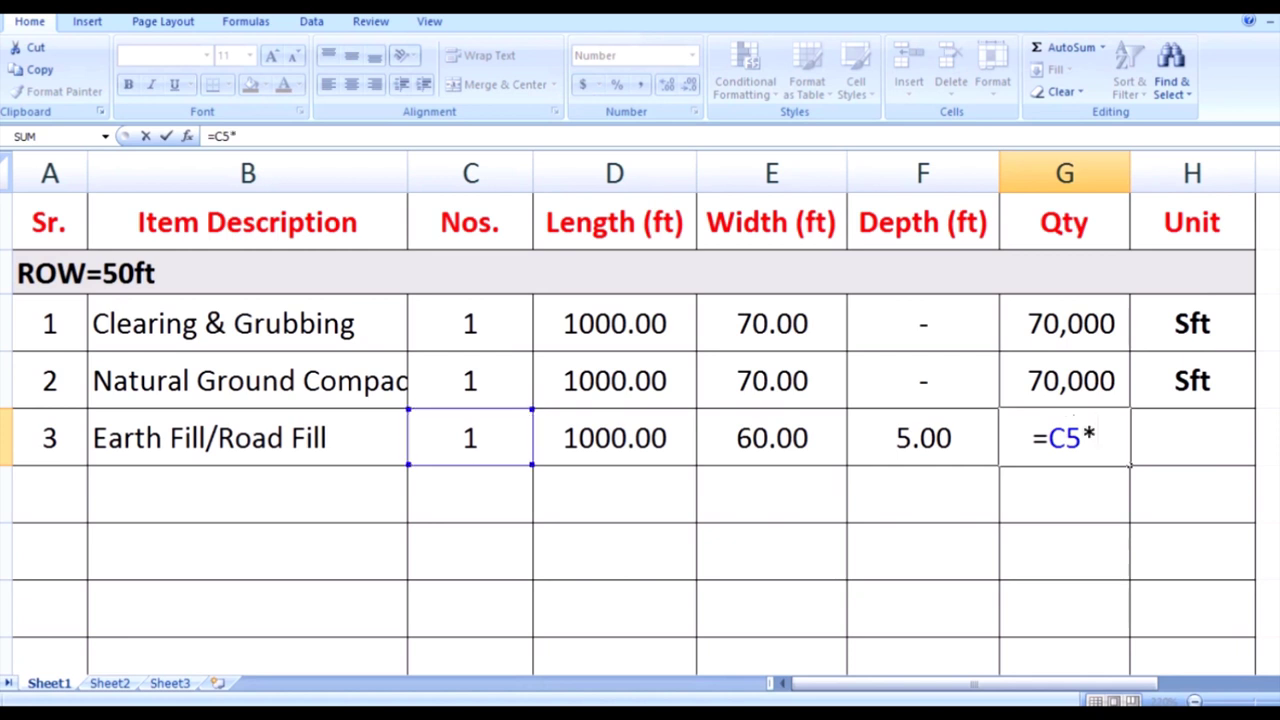
key(Left)
key(Left)
key(Left)
text(*)
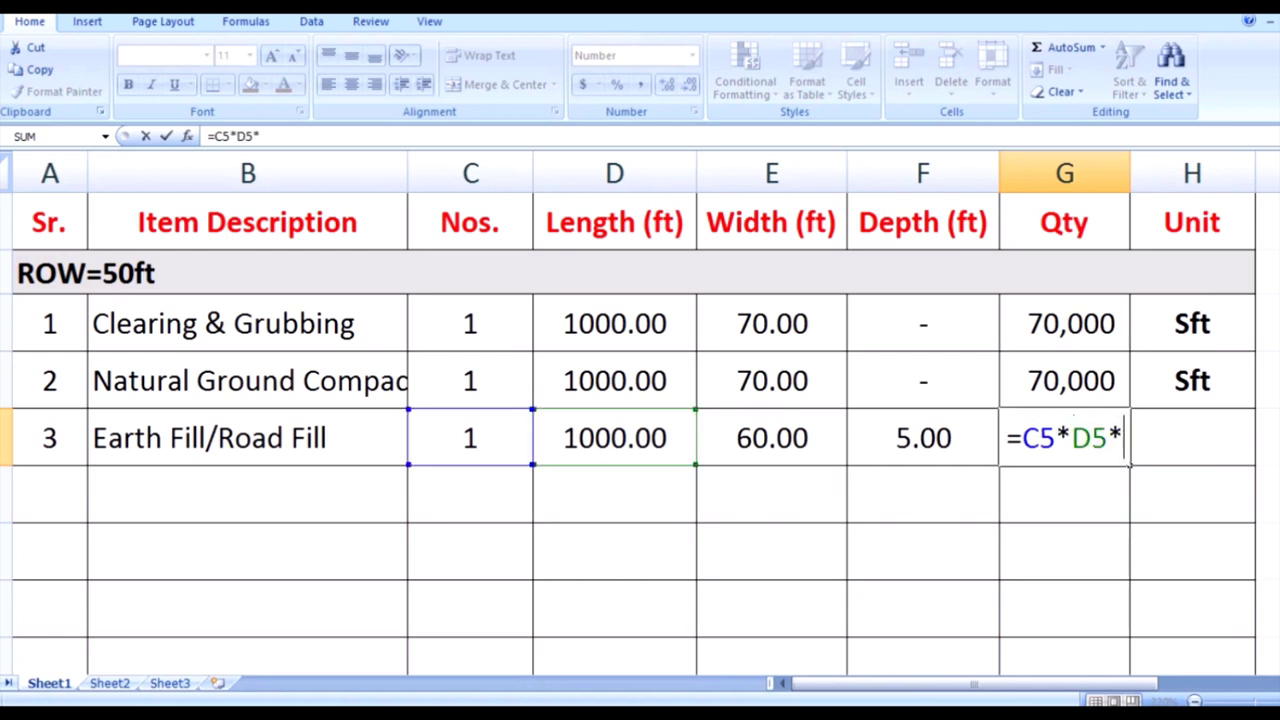
key(Left)
key(Left)
text(*)
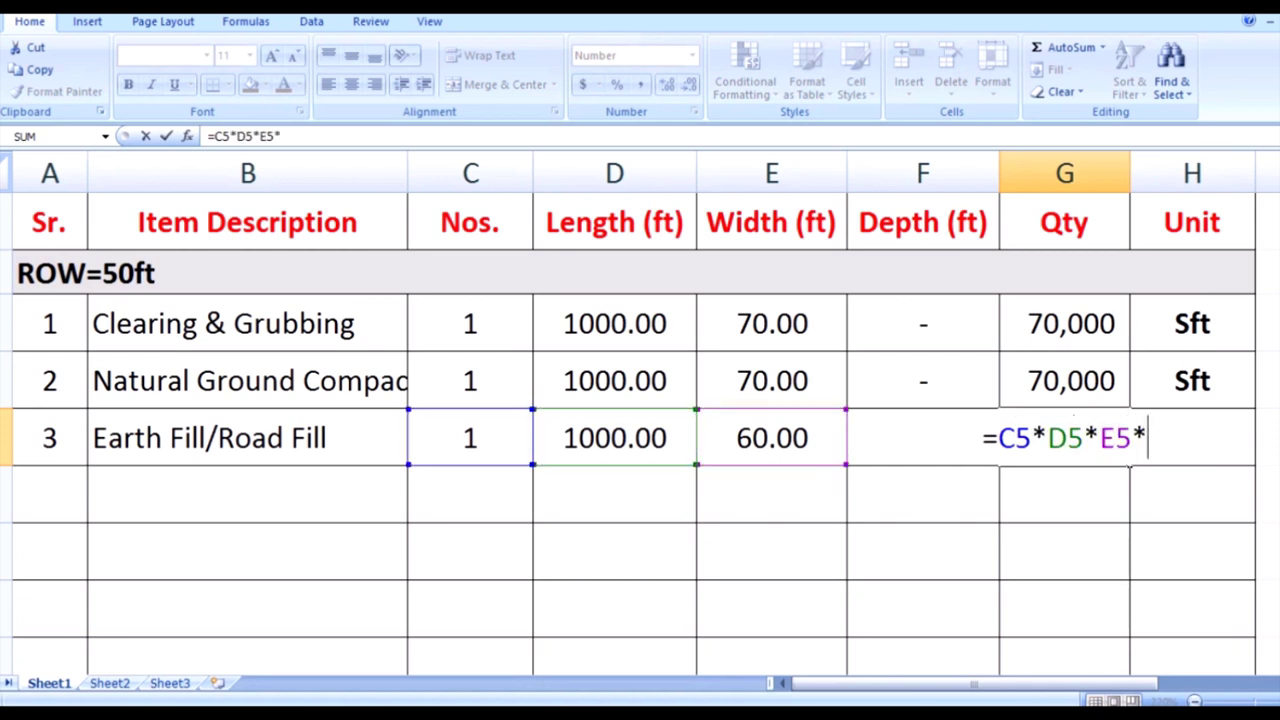
click(923, 494)
key(Up)
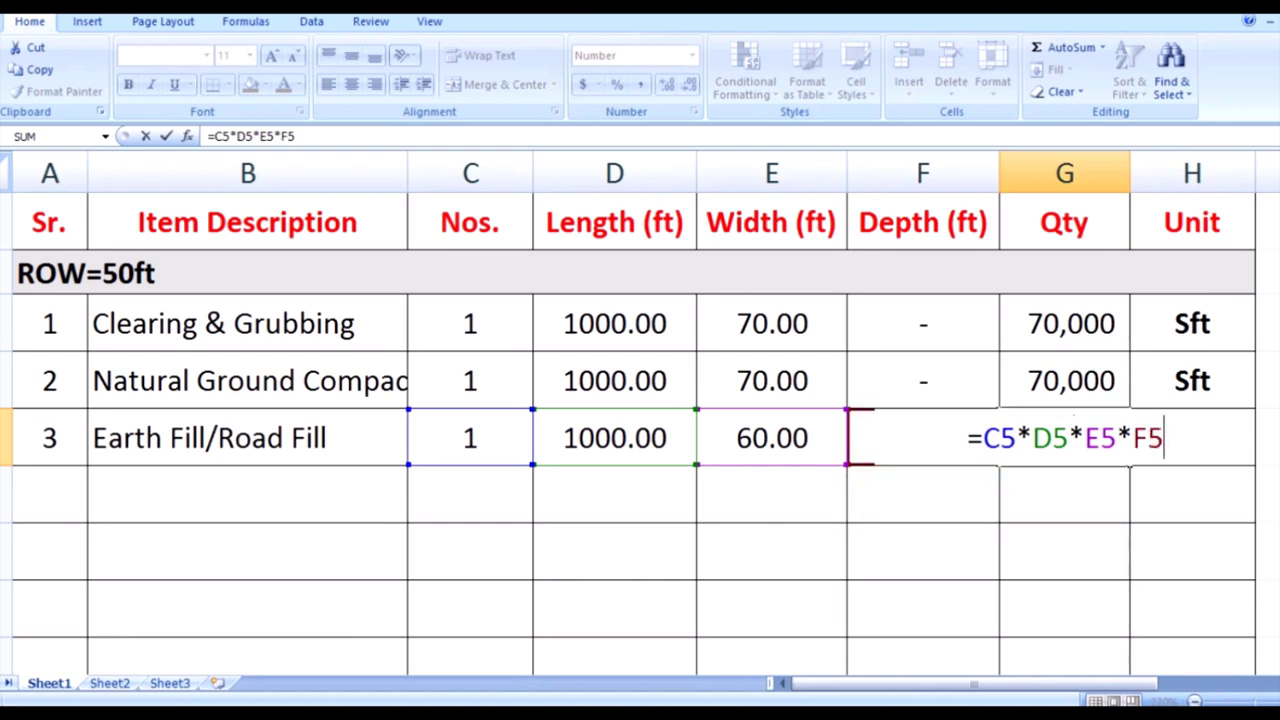
key(Return)
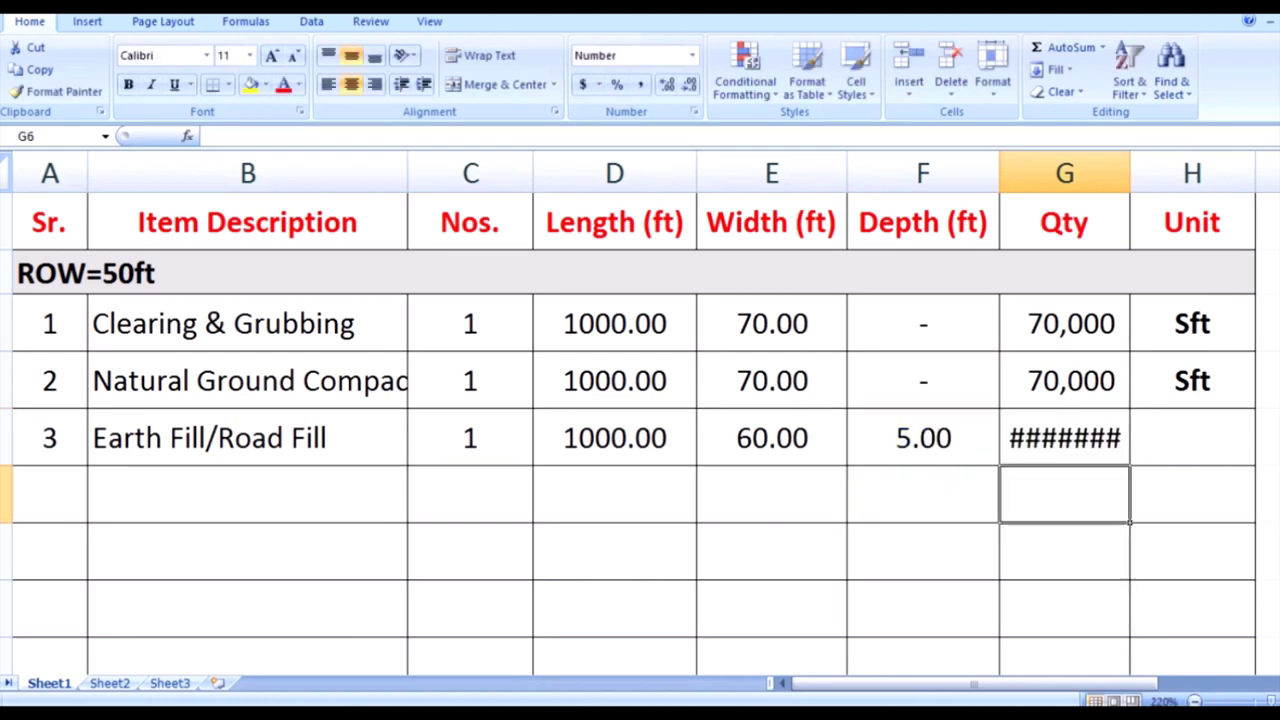
Format G5 with a thousands separator and no decimals, and widen column G to fit its contents
key(Up)
click(689, 85)
click(689, 85)
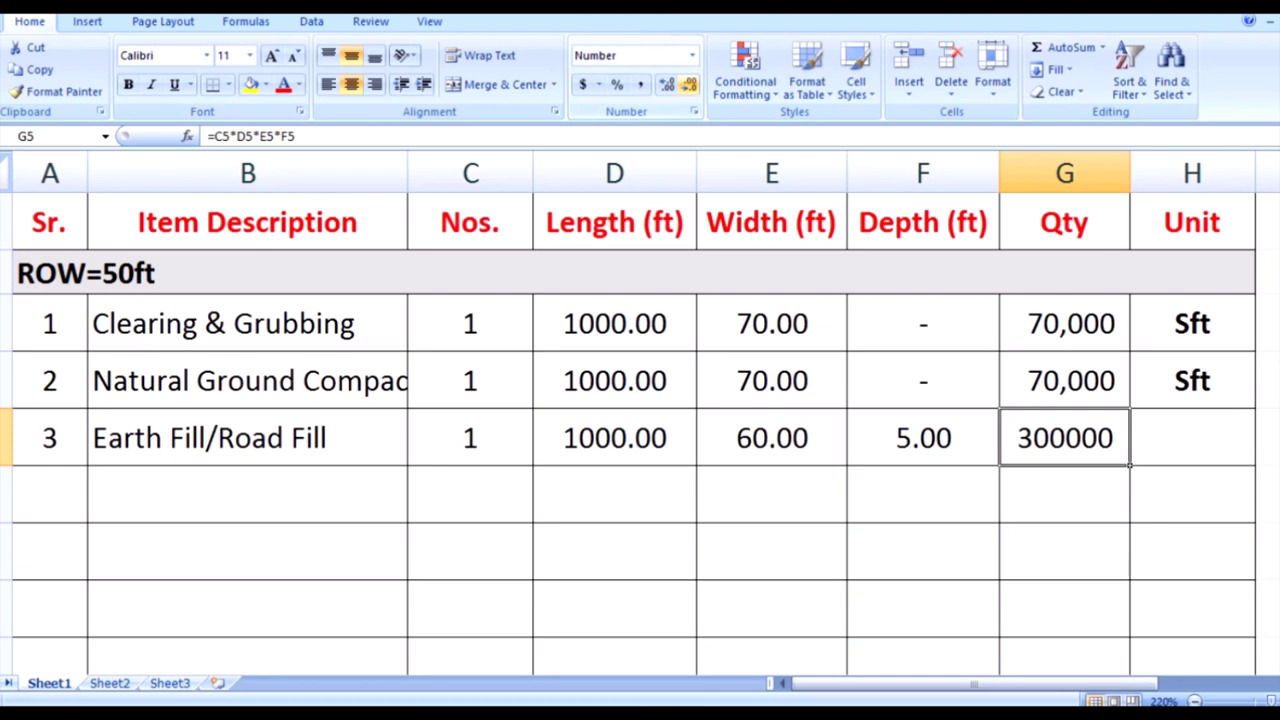
click(640, 84)
click(690, 84)
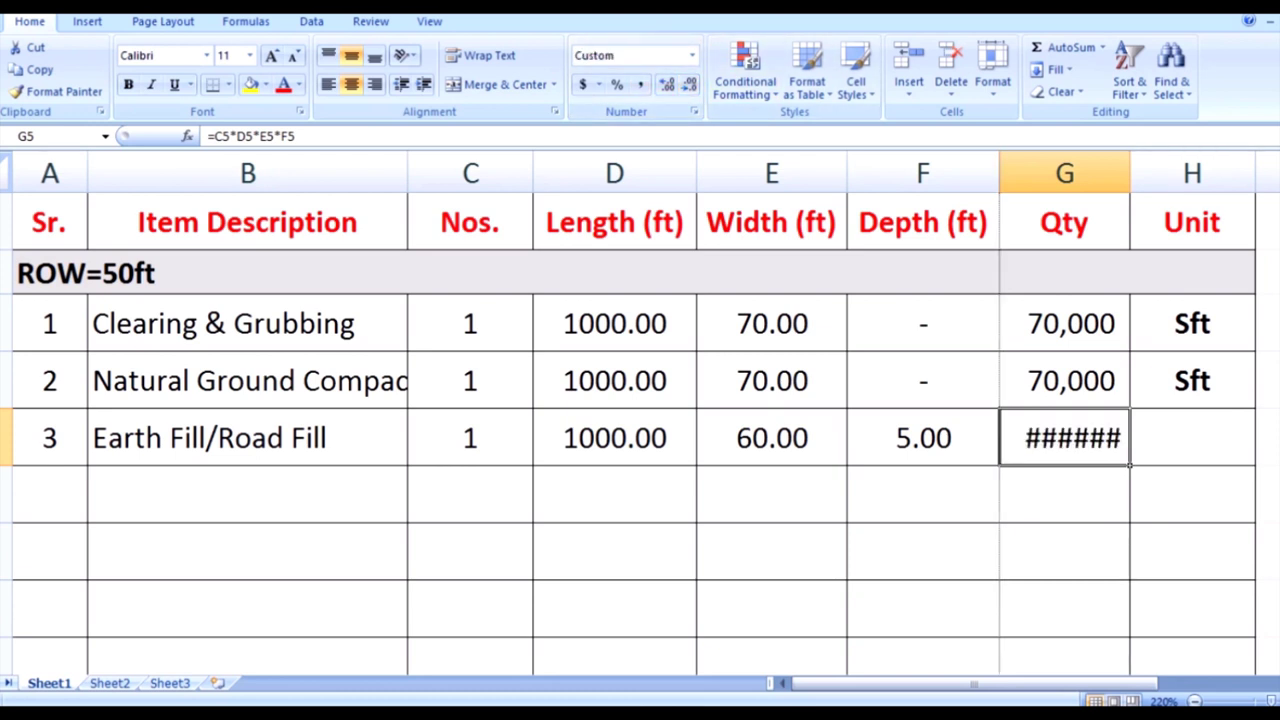
double_click(1130, 173)
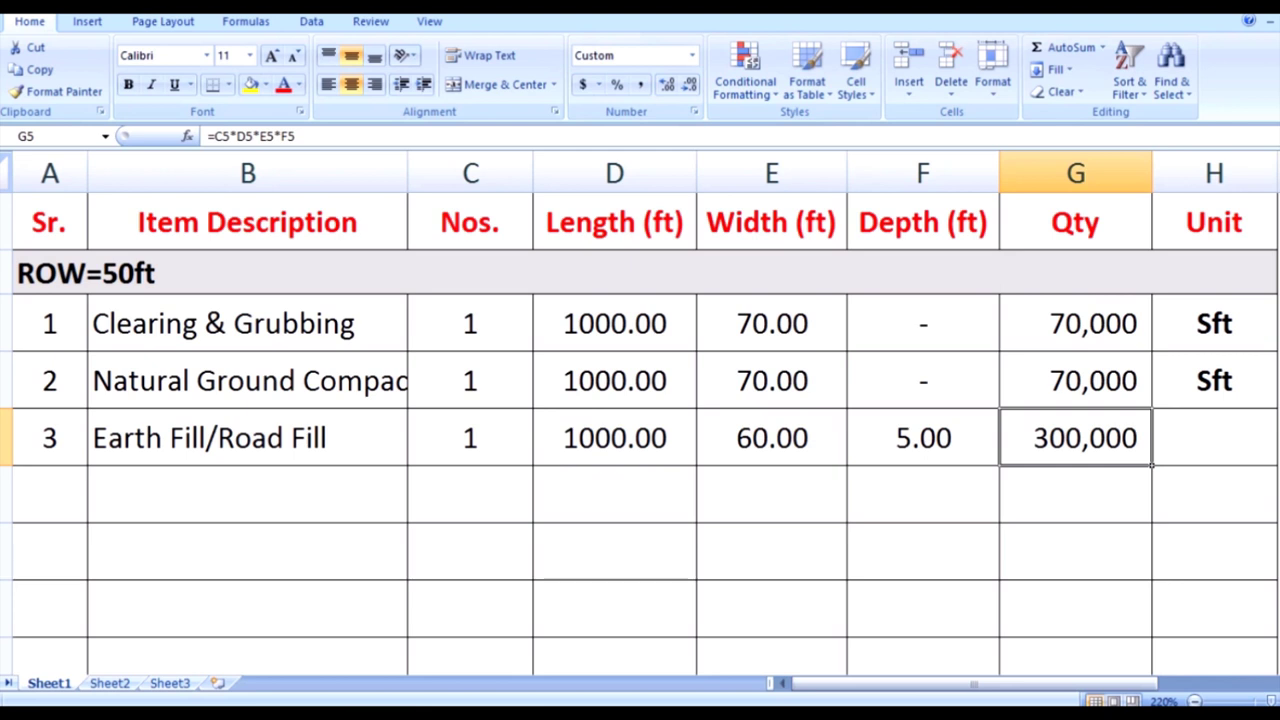
Enter Cft as the Earth Fill/Road Fill unit in H5
click(1214, 438)
text(Cft)
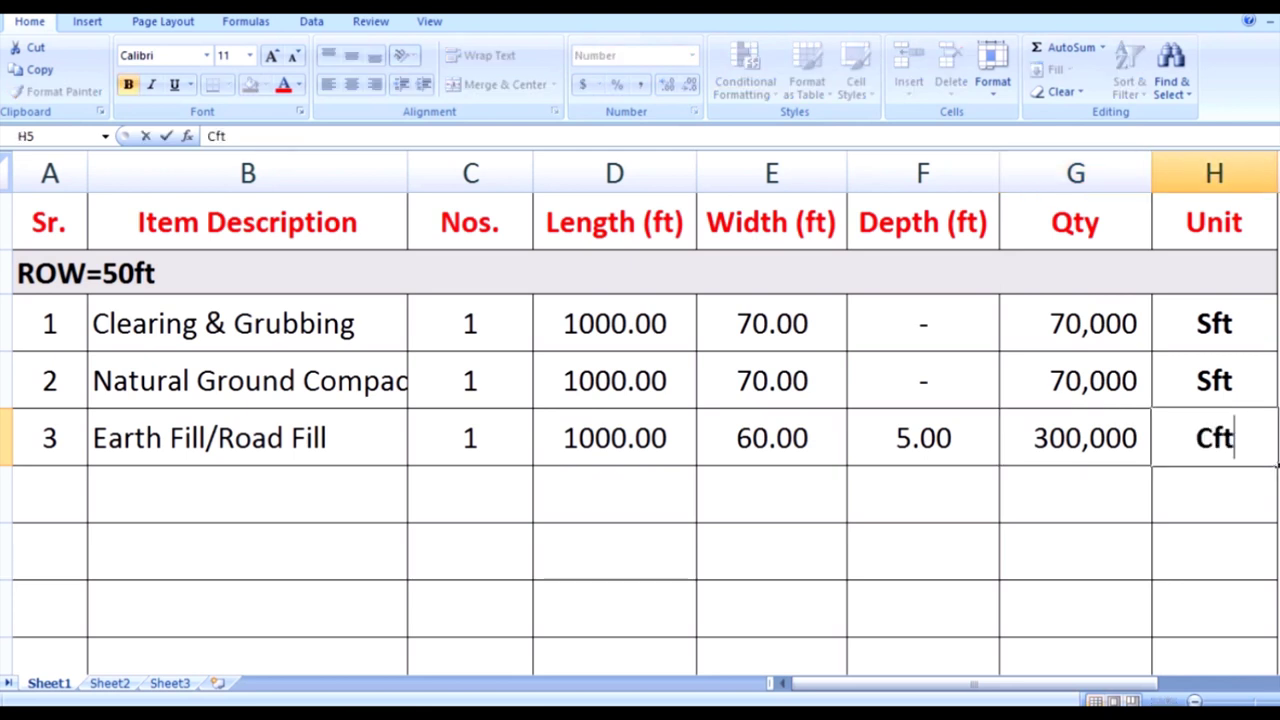
key(Return)
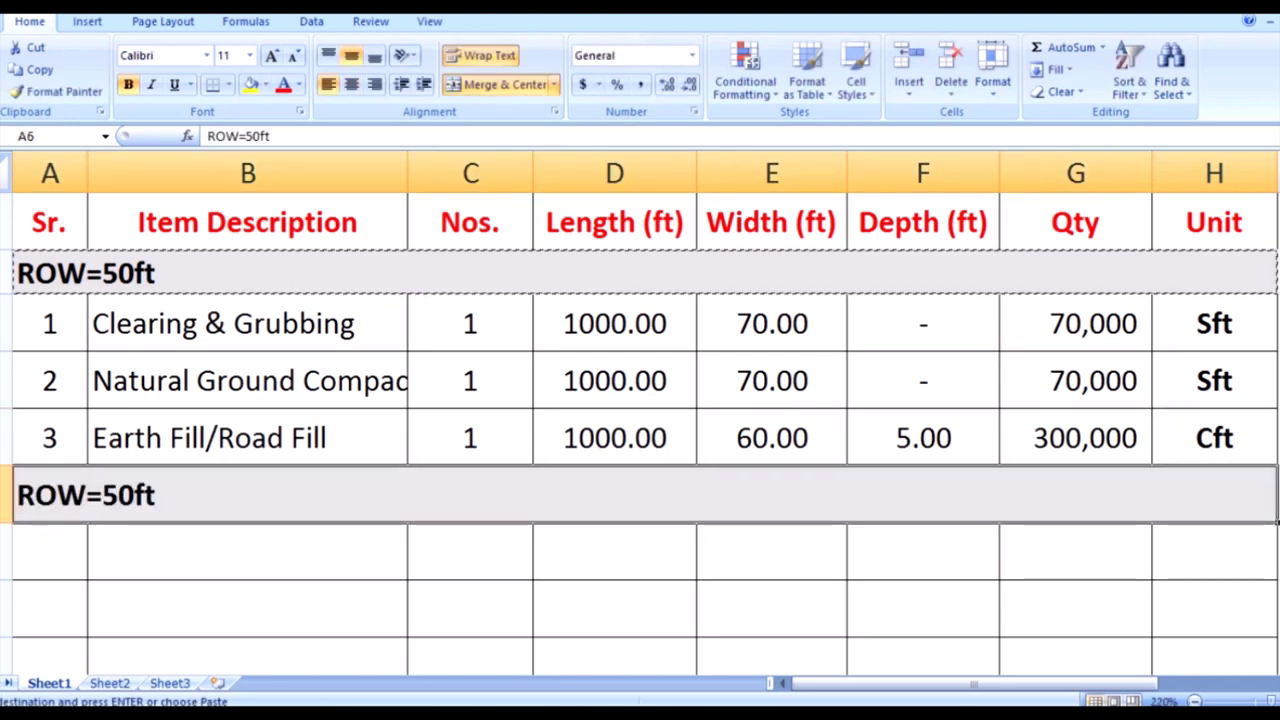
Copy the ROW=50ft heading row into row 6 and replace its text with Carriageway
double_click(158, 495)
drag(158, 495, 18, 495)
text(Ca)
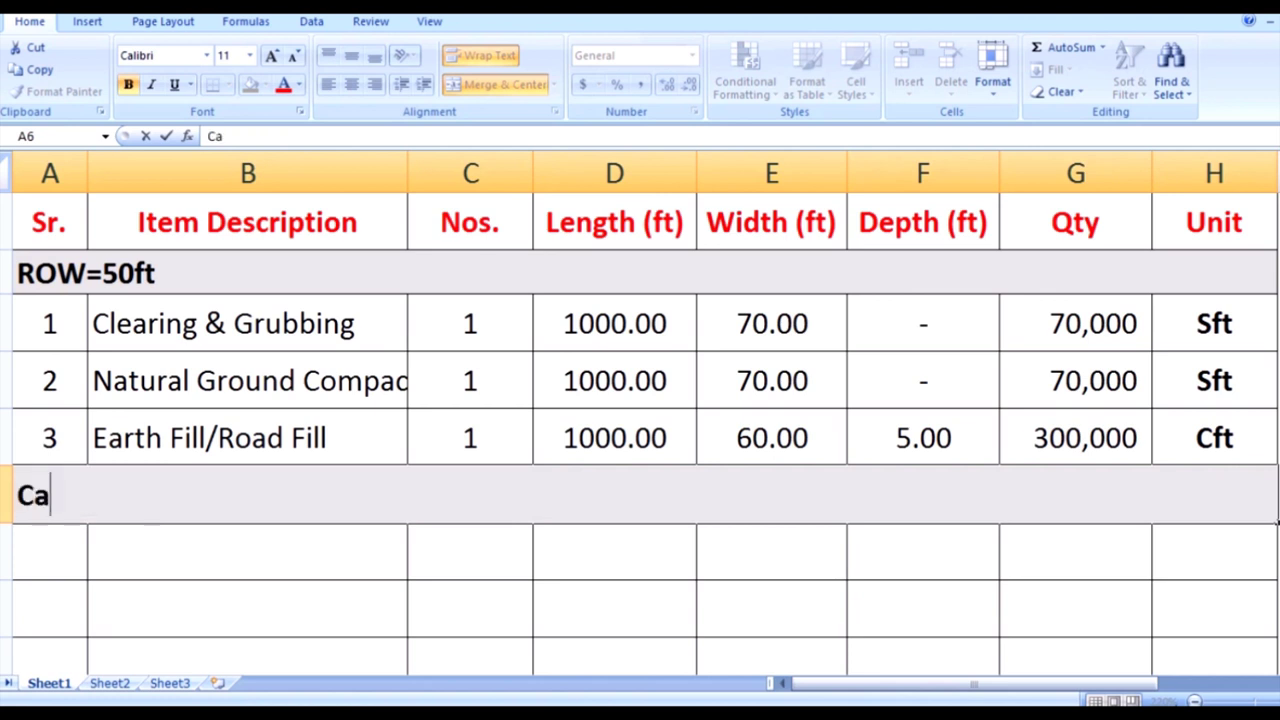
text(rriageway)
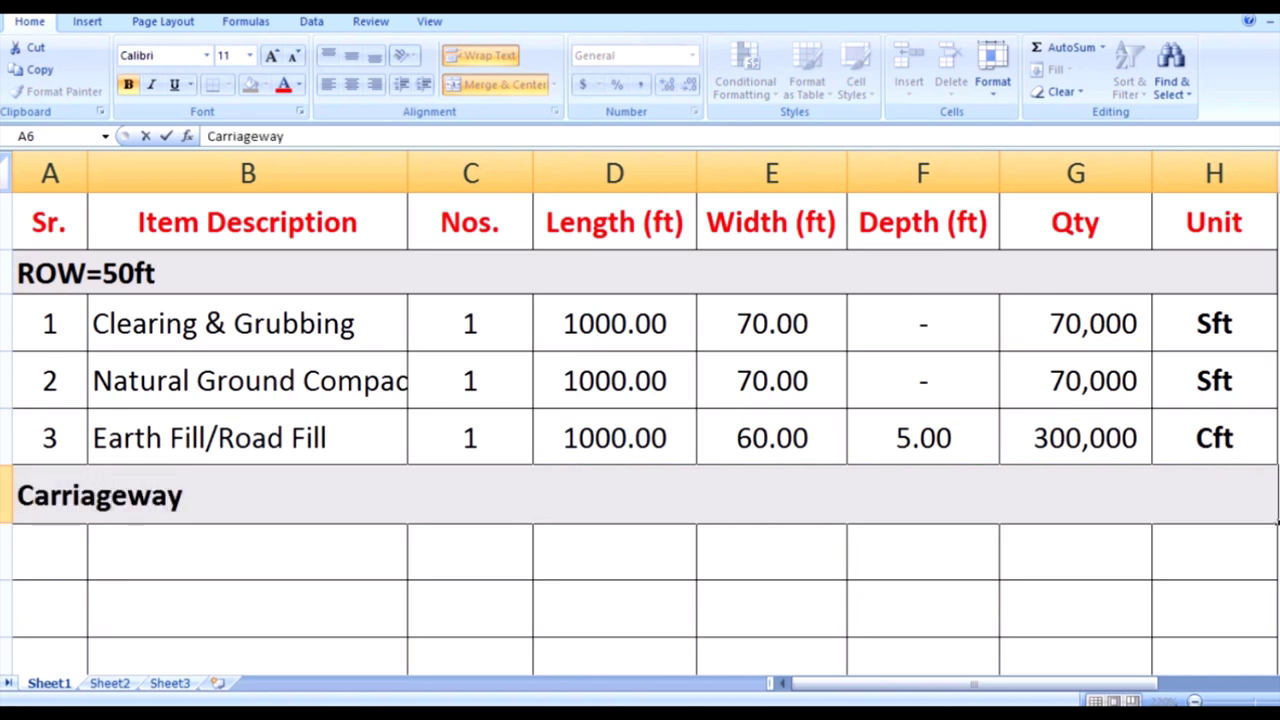
key(Return)
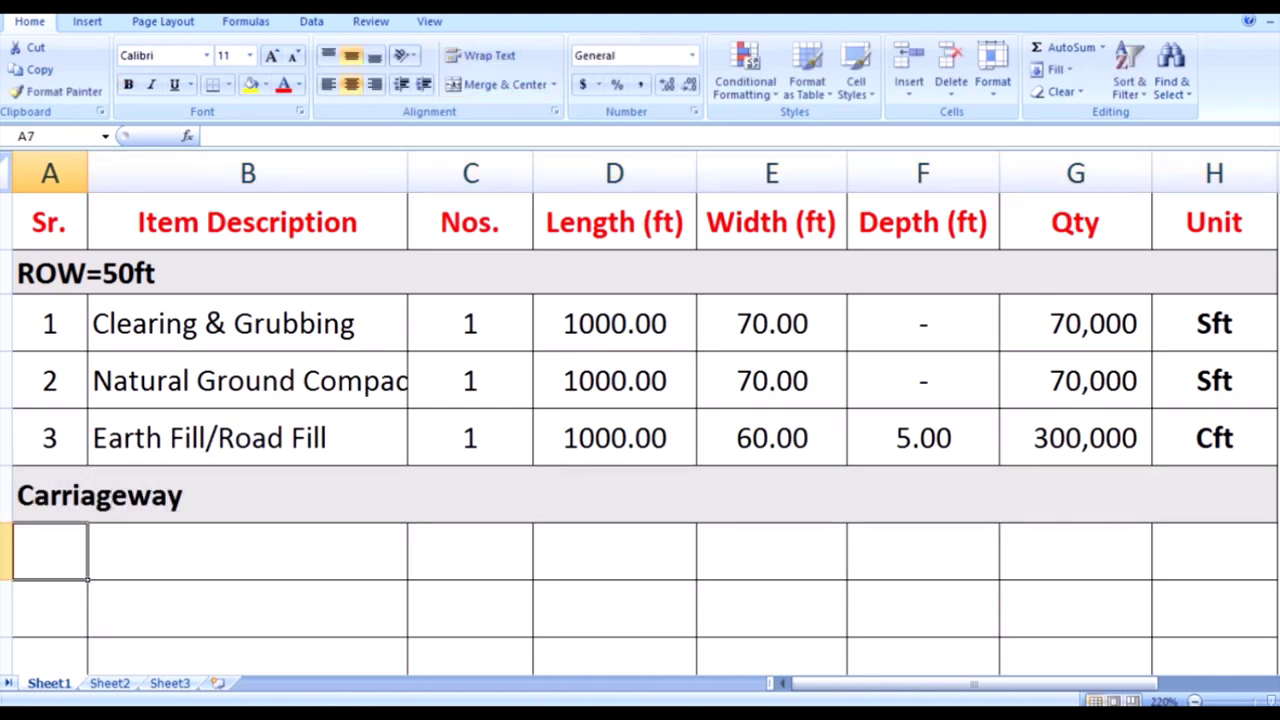
Extend the heading in row 6 to read Carriageway = 24ft Wide
key(Up)
key(F2)
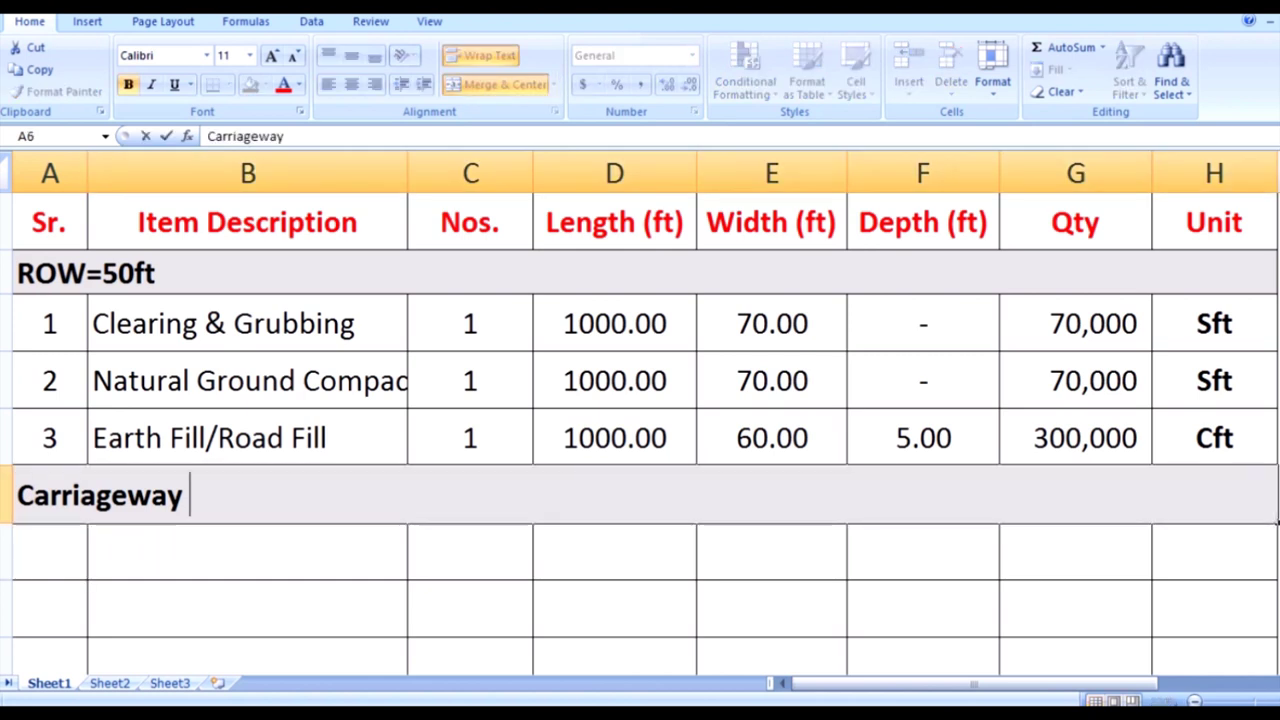
text(24ft)
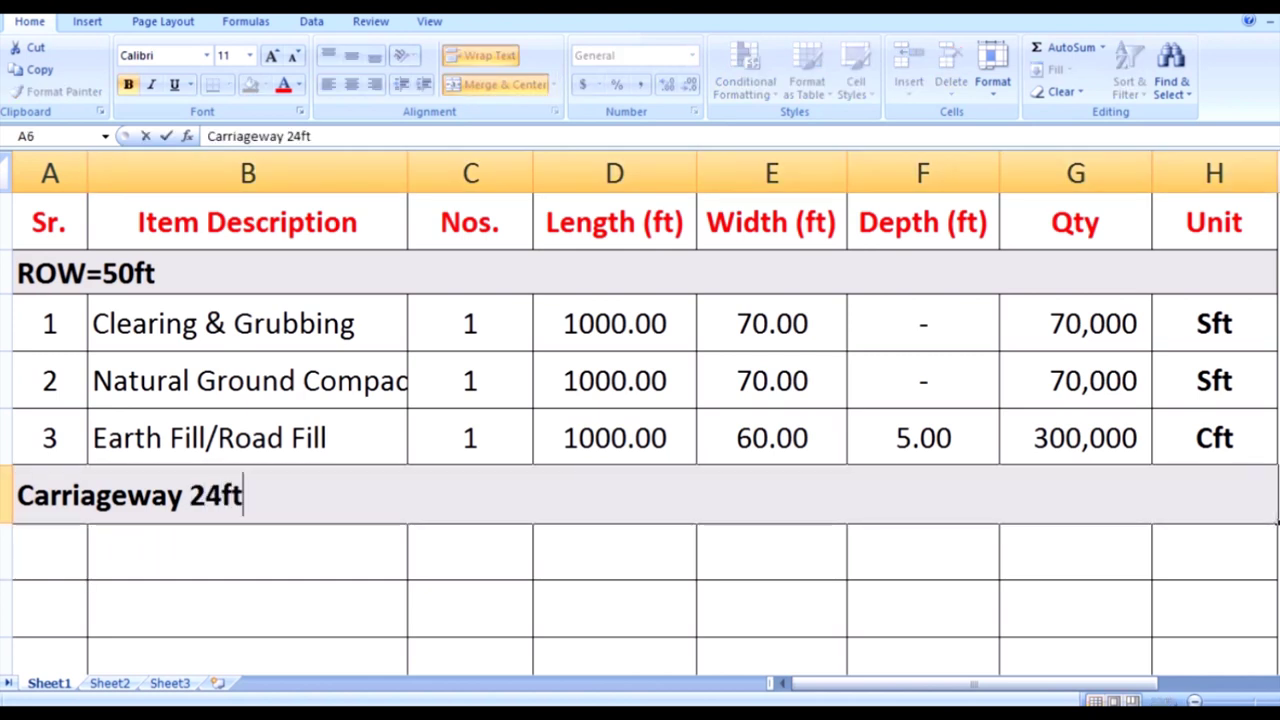
text( Wide)
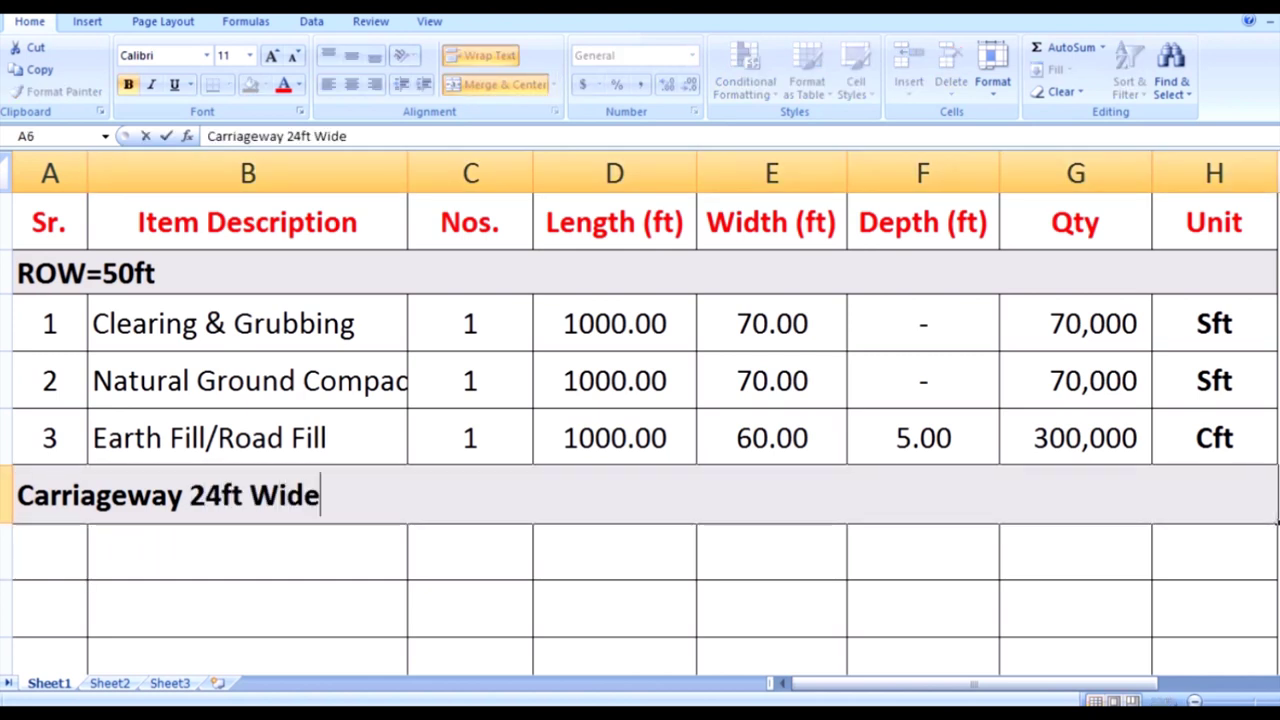
click(190, 495)
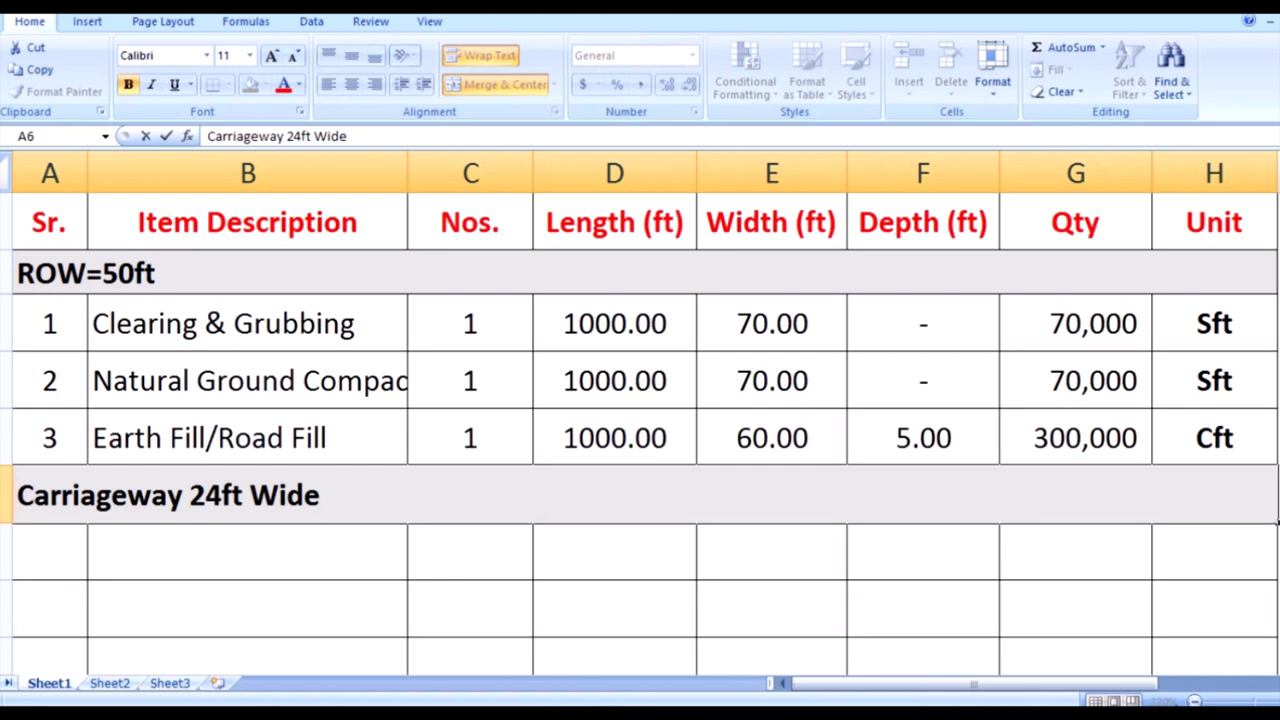
text(=)
click(240, 552)
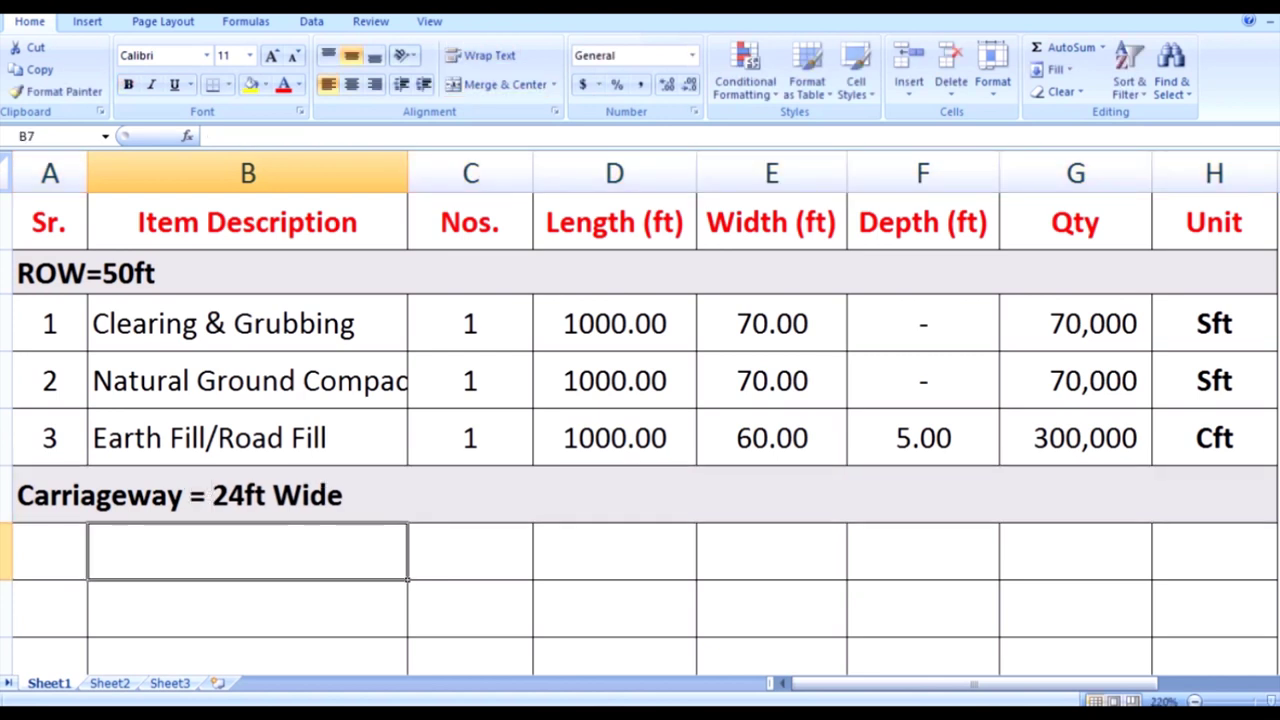
Examine the carriageway width and the pavement layers with their thicknesses on the cross-section drawing, and return to the spreadsheet
scroll(640, 420, down, 1)
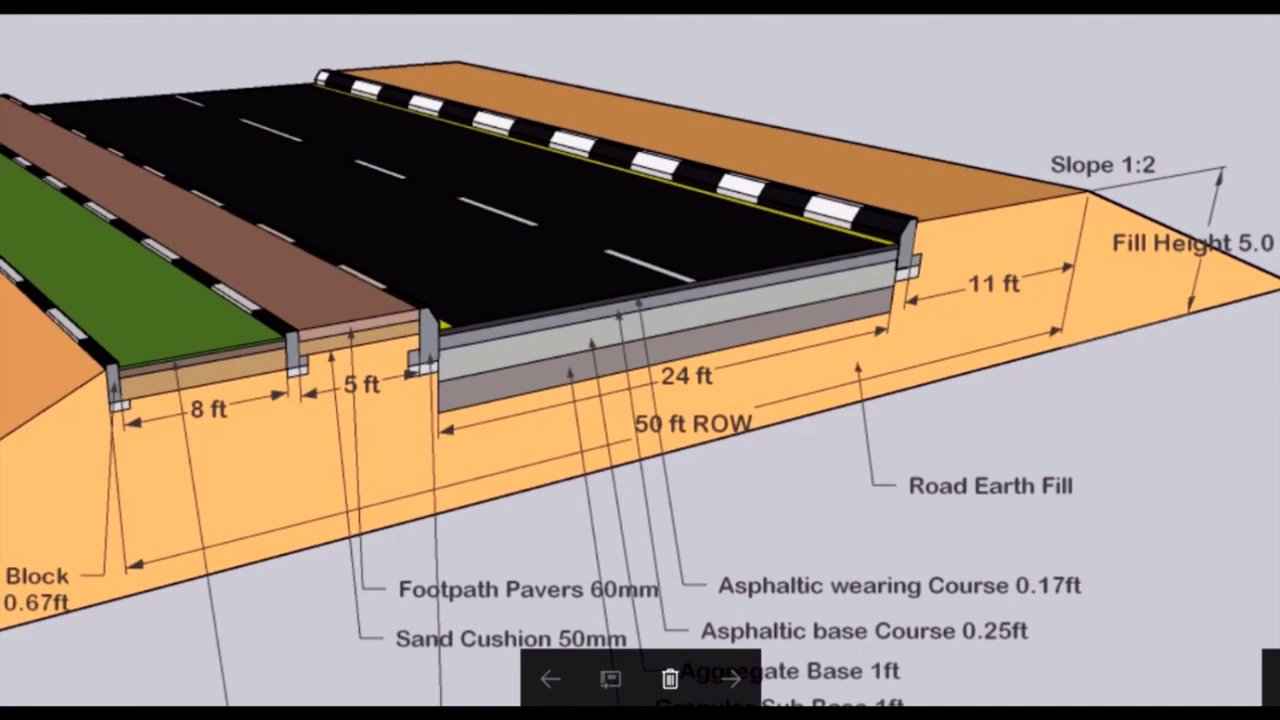
scroll(880, 280, down, 2)
scroll(880, 280, up, 3)
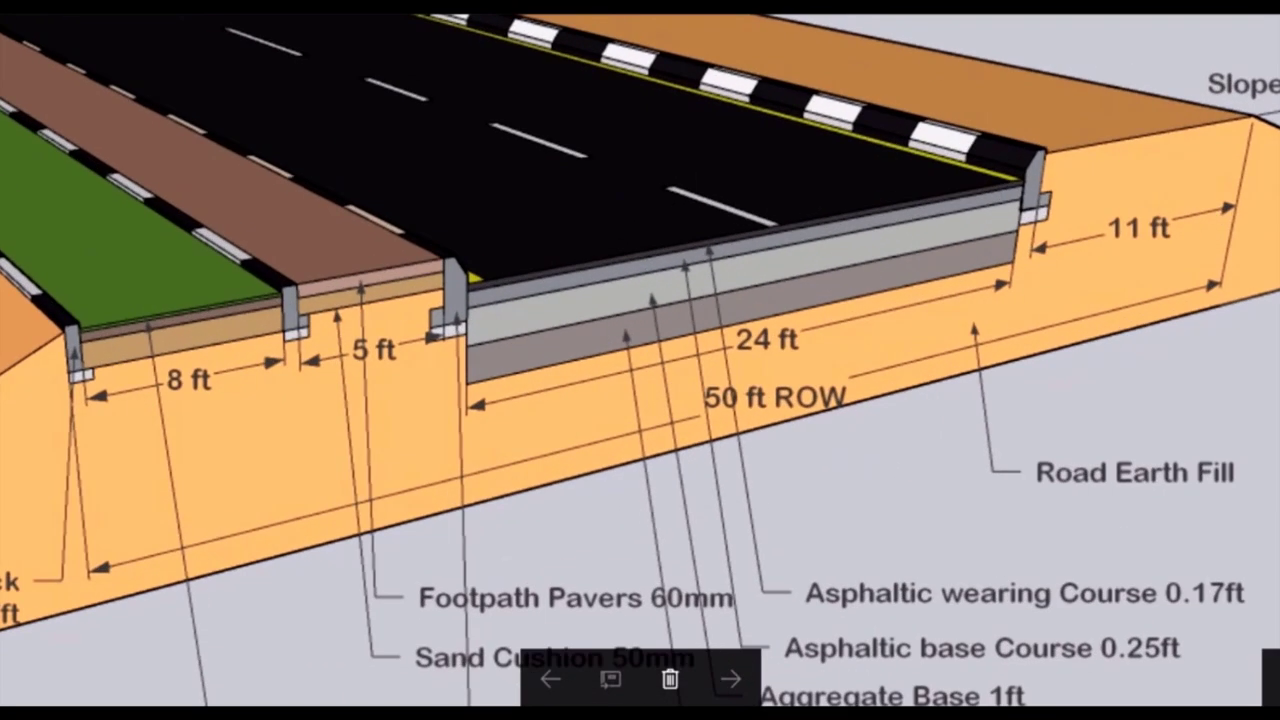
scroll(687, 388, up, 1)
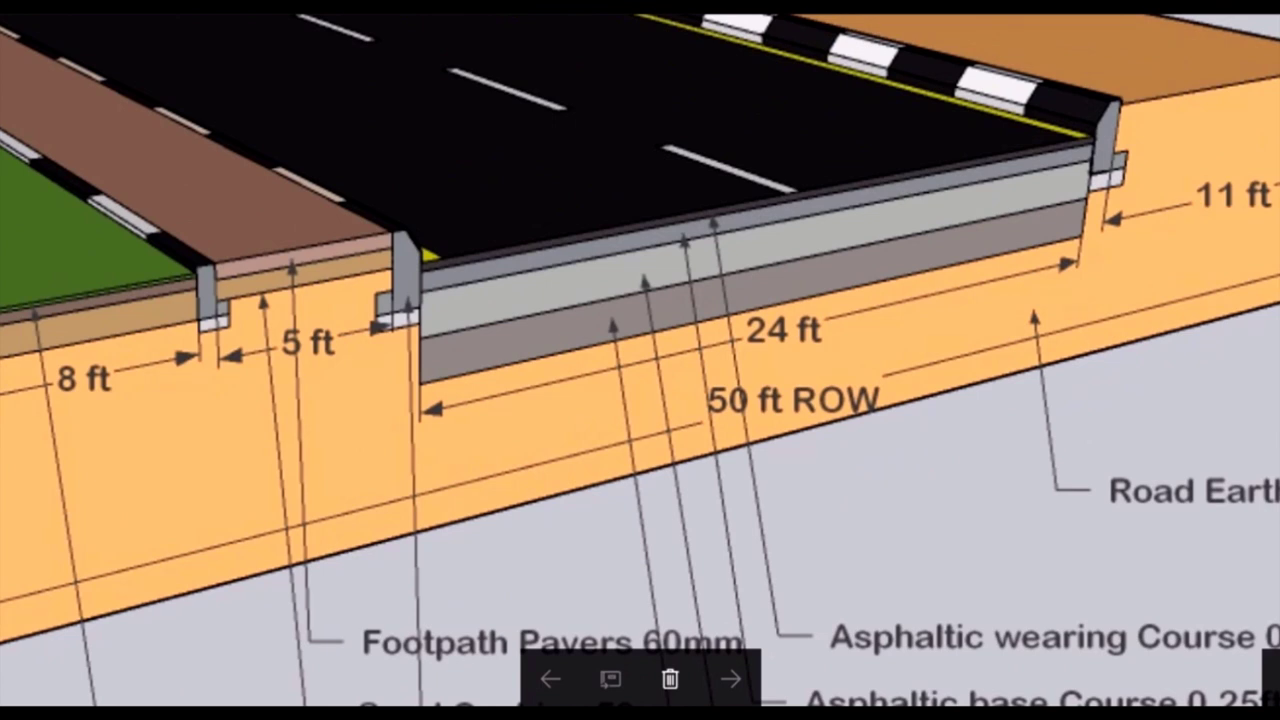
drag(614, 235, 612, 119)
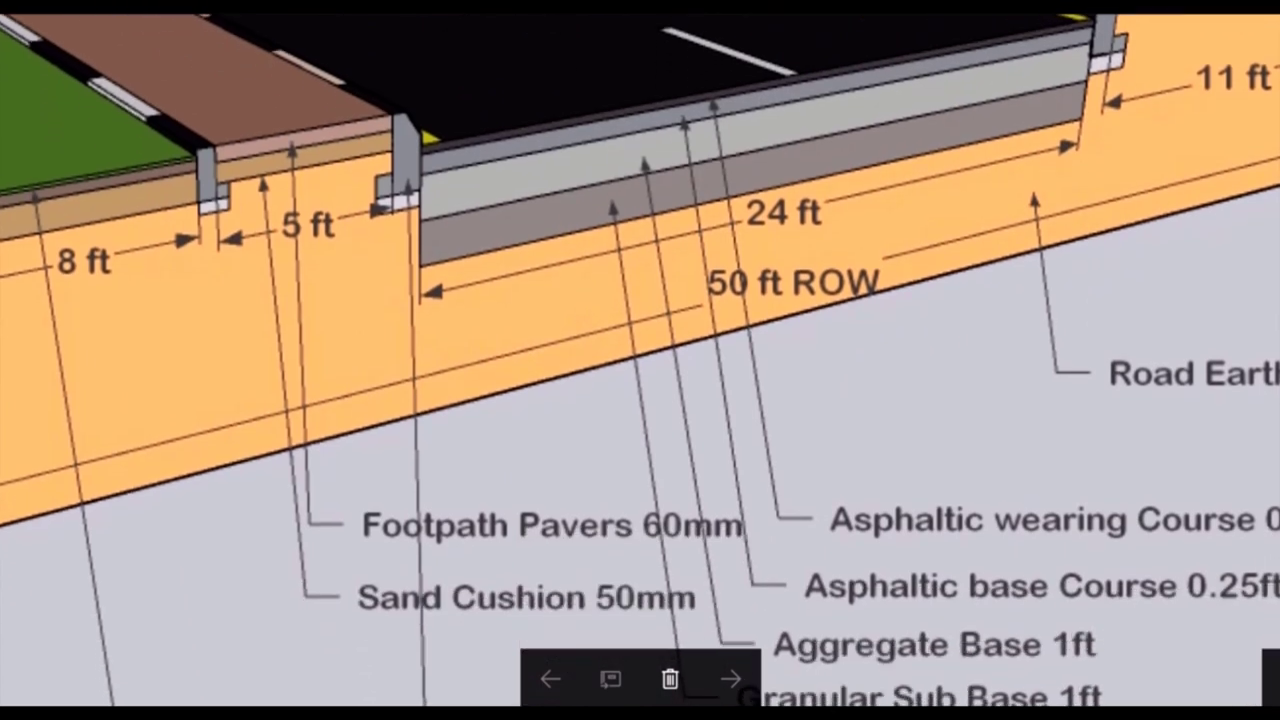
scroll(612, 119, down, 1)
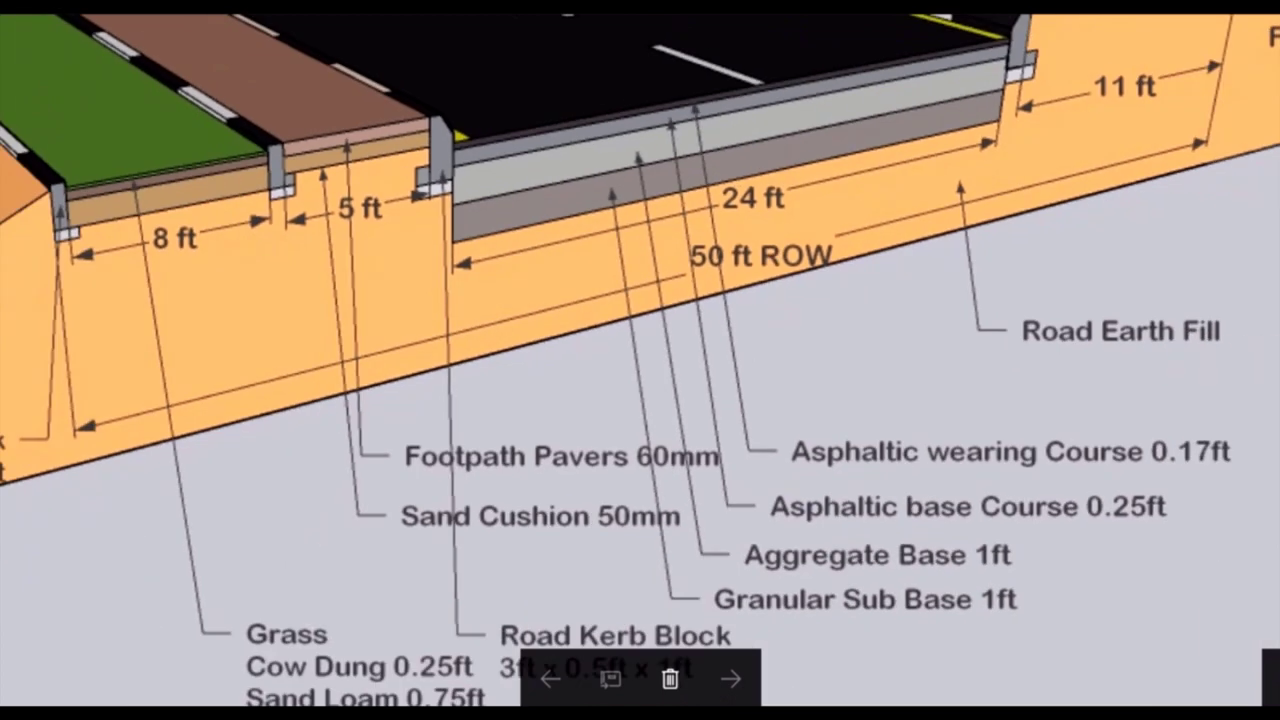
scroll(896, 648, up, 2)
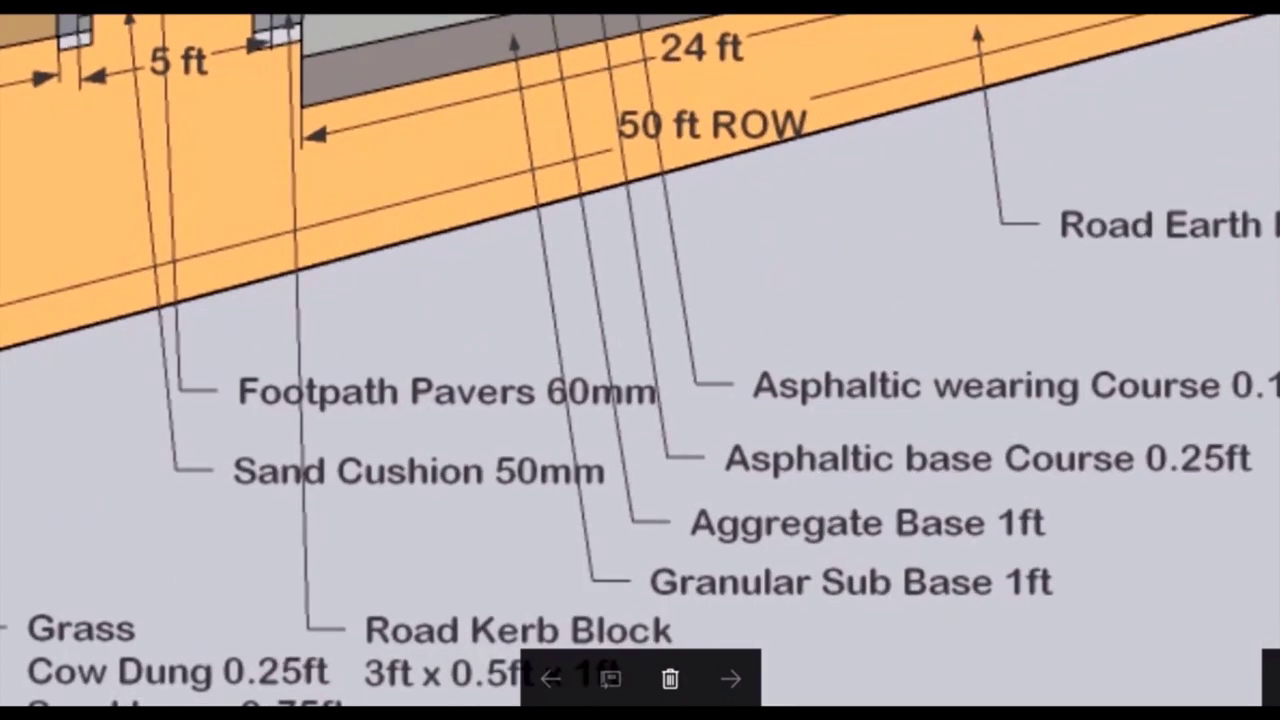
scroll(1010, 608, down, 1)
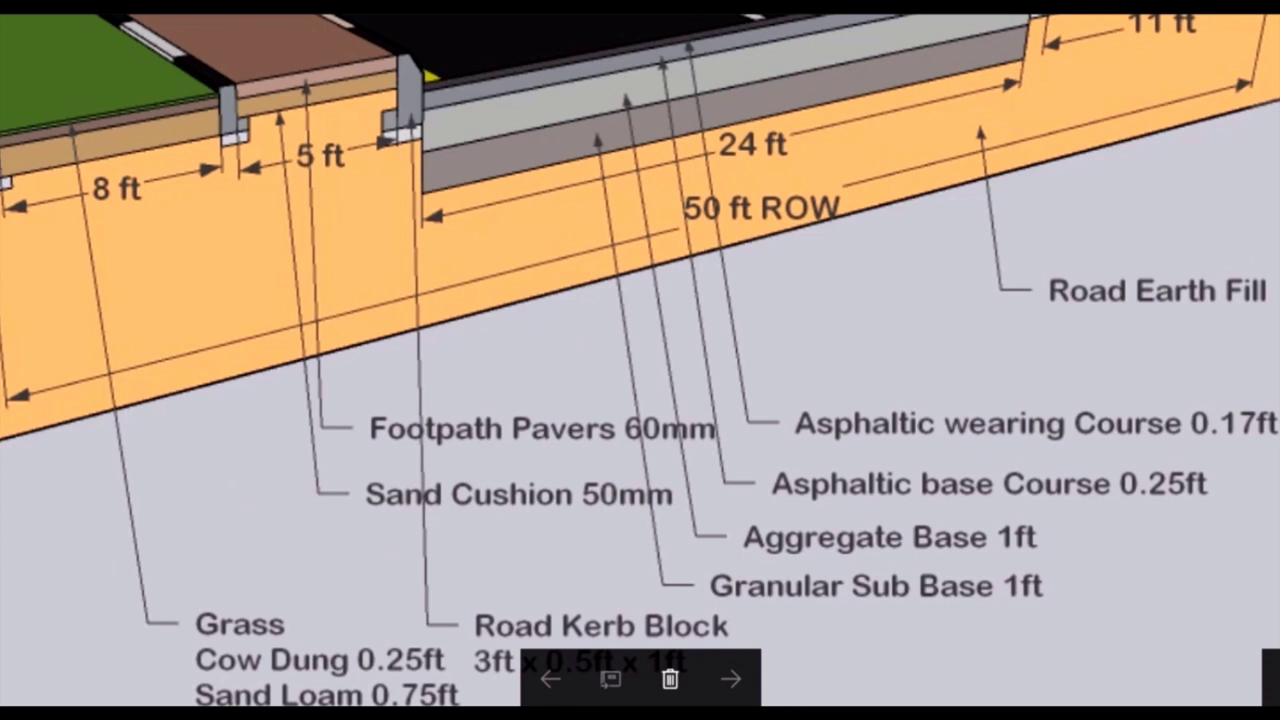
key(alt+Tab)
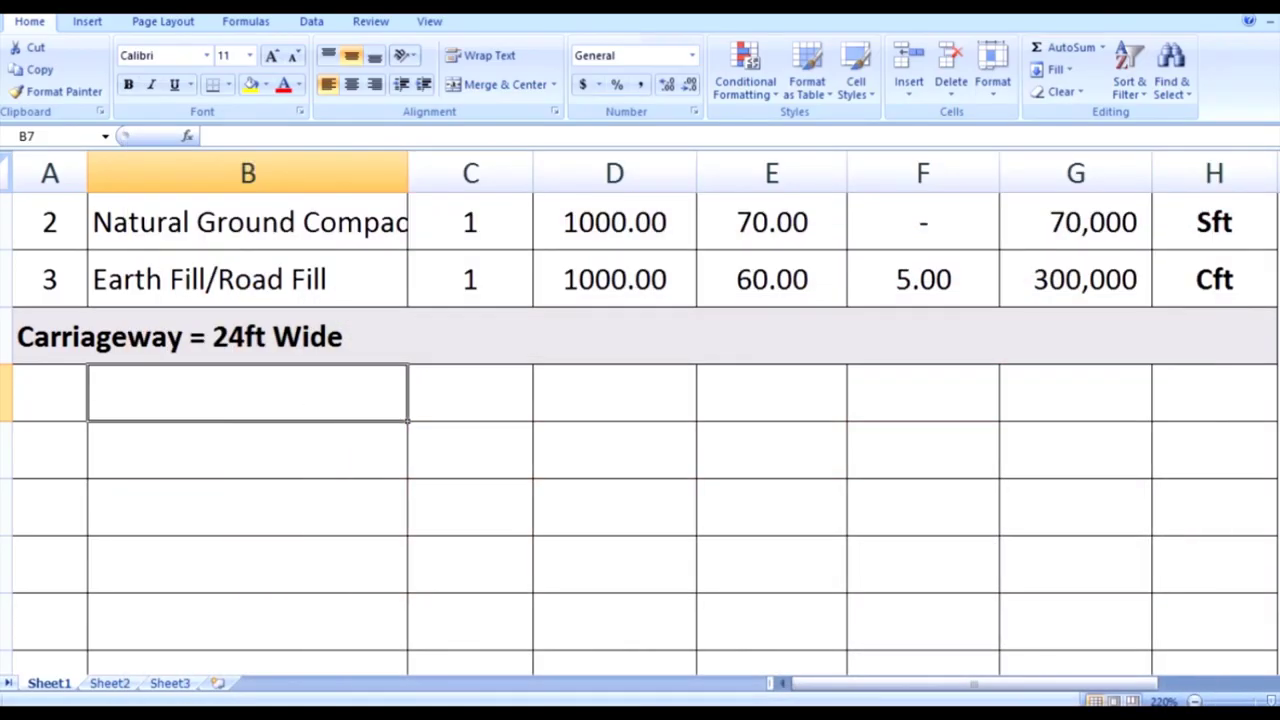
Start the first carriageway item in row 7 with serial number 1 and the description Granular Sub Base
click(50, 393)
text(1)
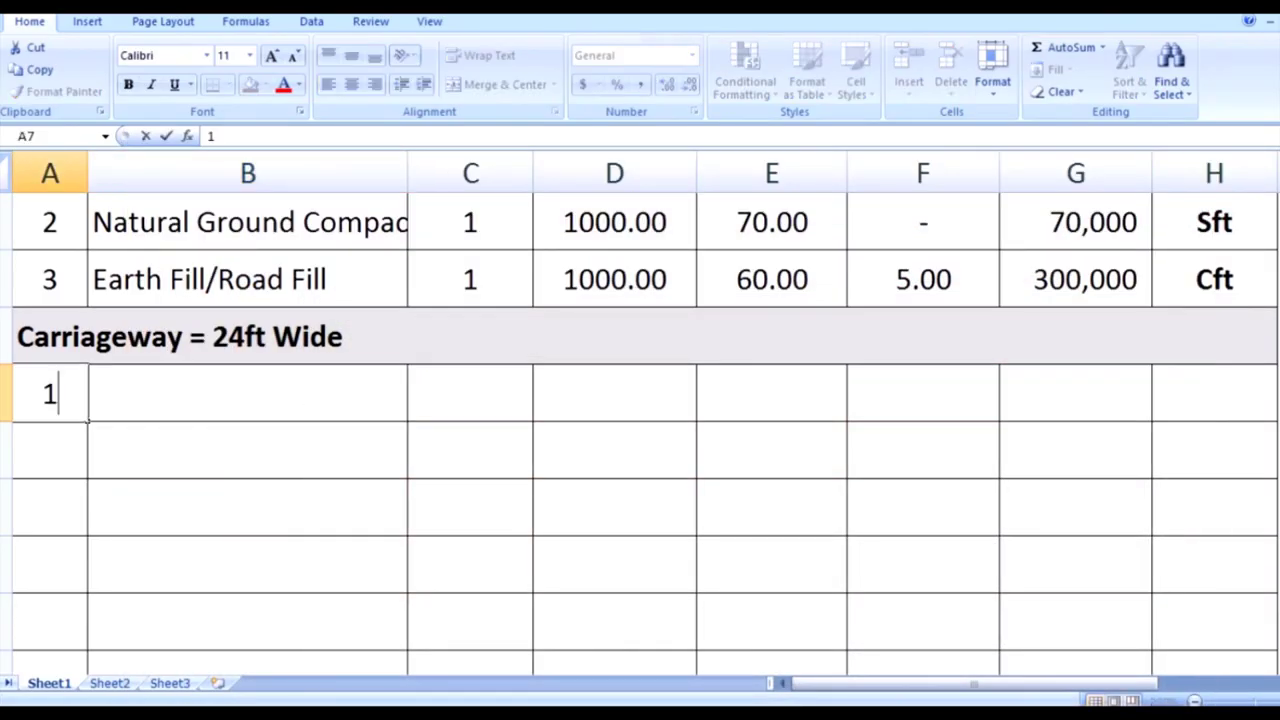
key(Return)
key(Right)
key(Up)
text(G)
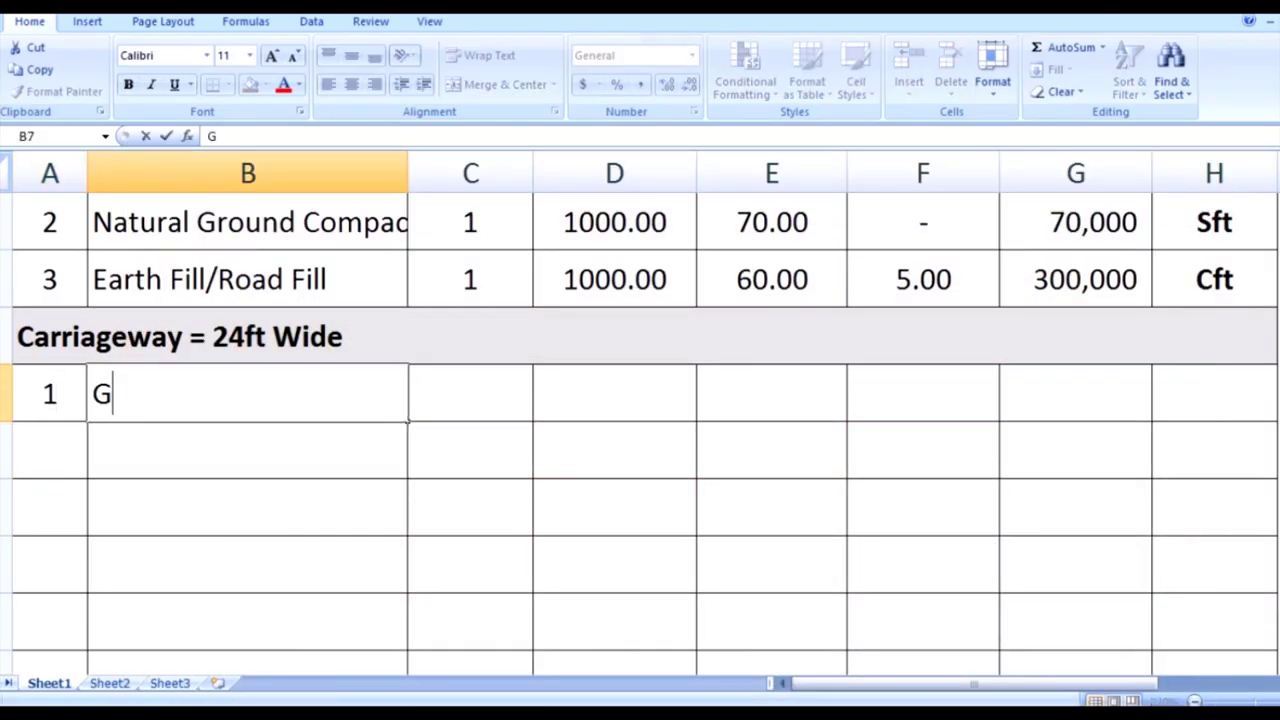
text(ranular )
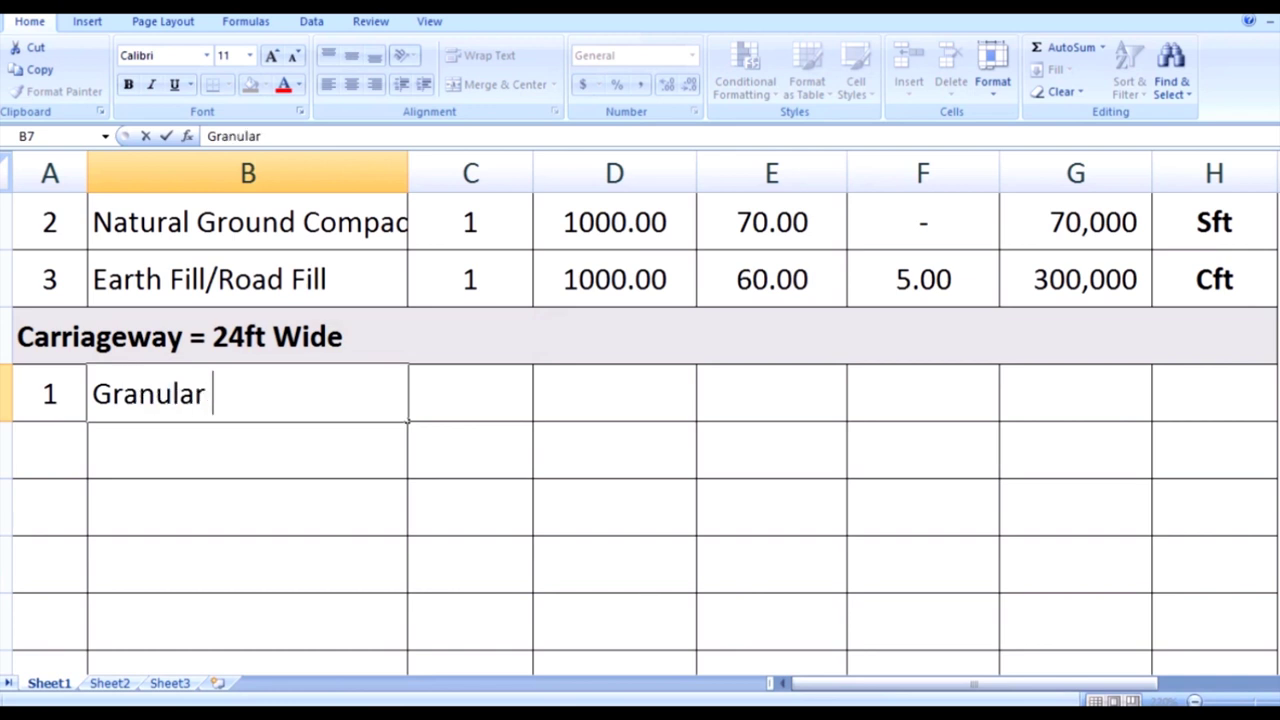
text(Sub Base)
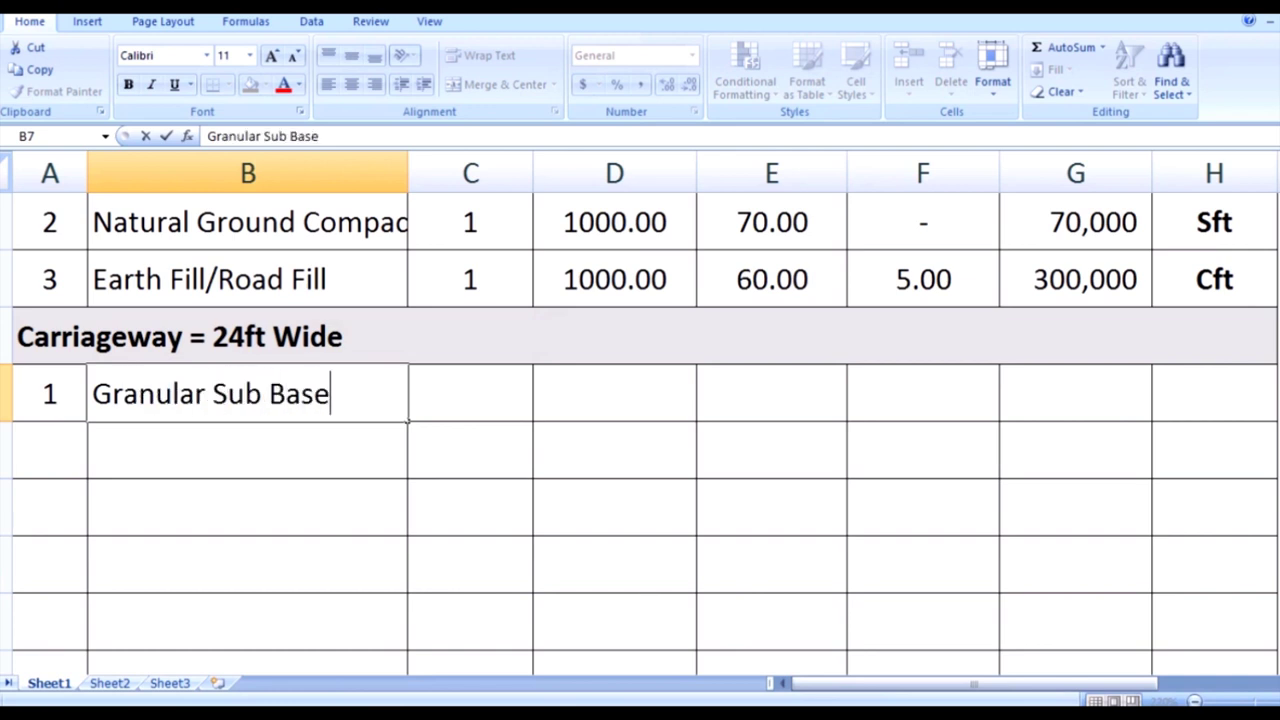
key(Tab)
Enter 1 as the Nos. value of the Granular Sub Base item in C7
scroll(640, 400, up, 1)
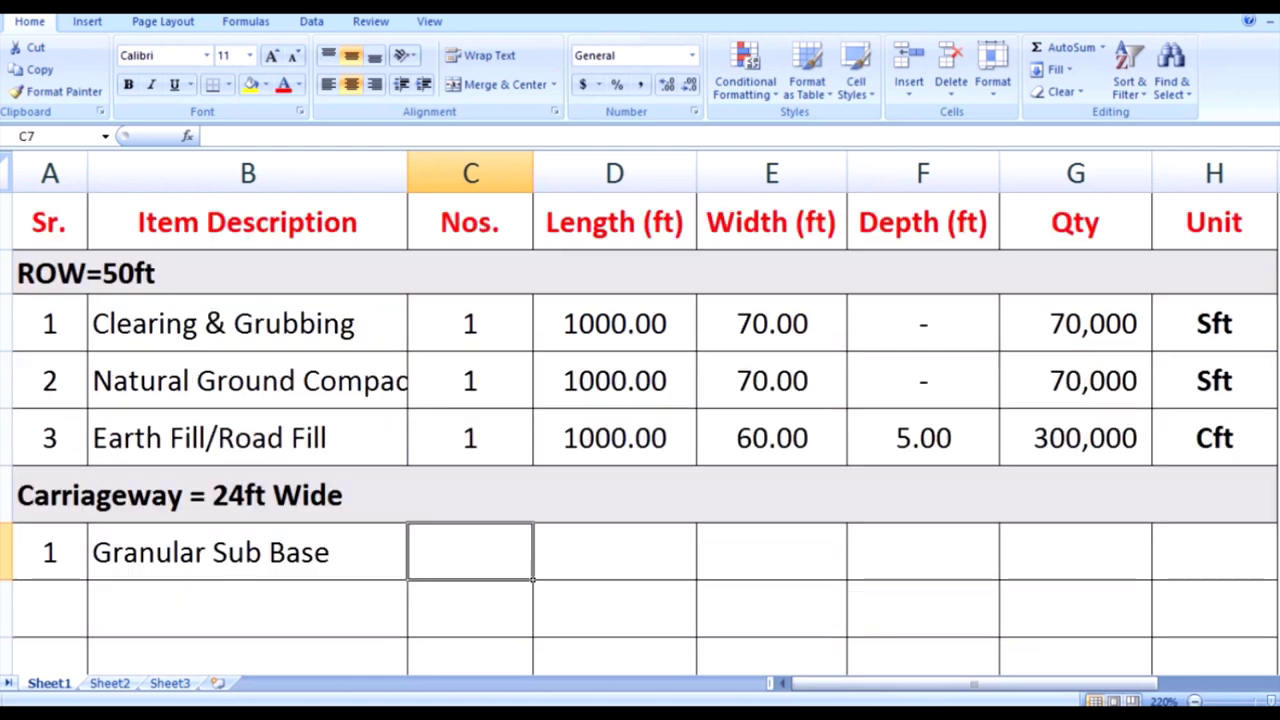
text(1)
key(Return)
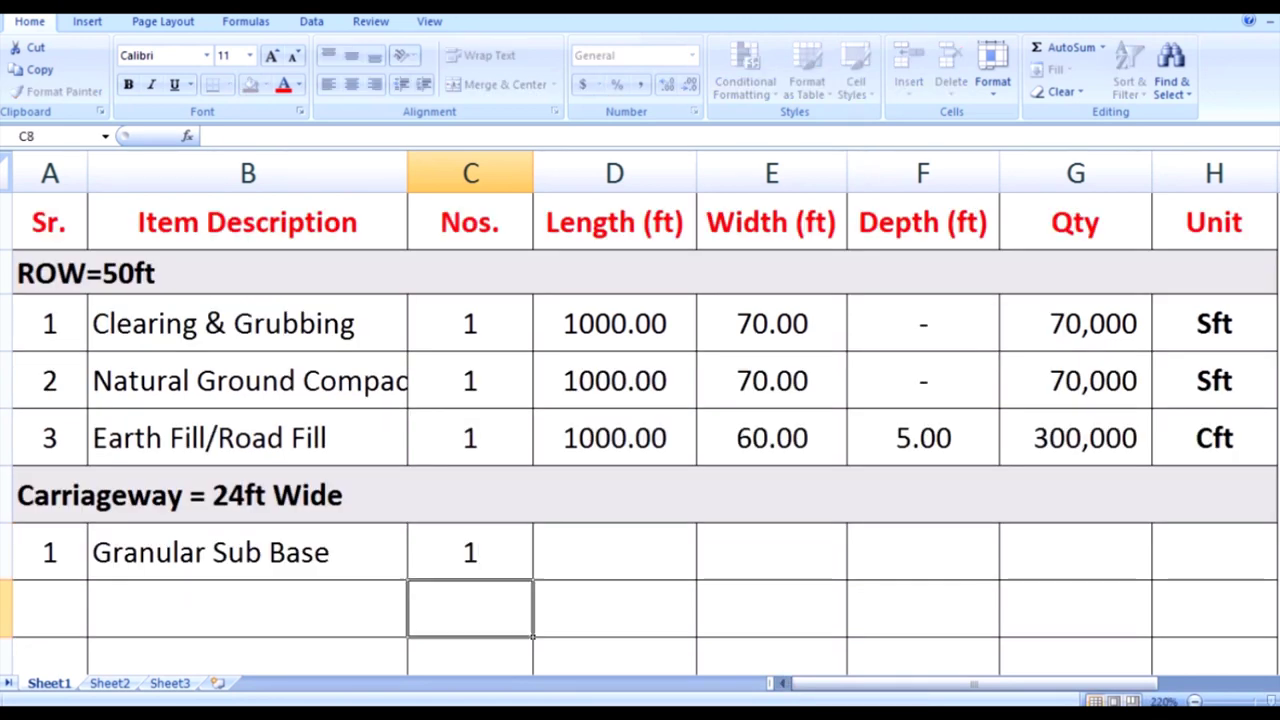
key(Right)
key(Up)
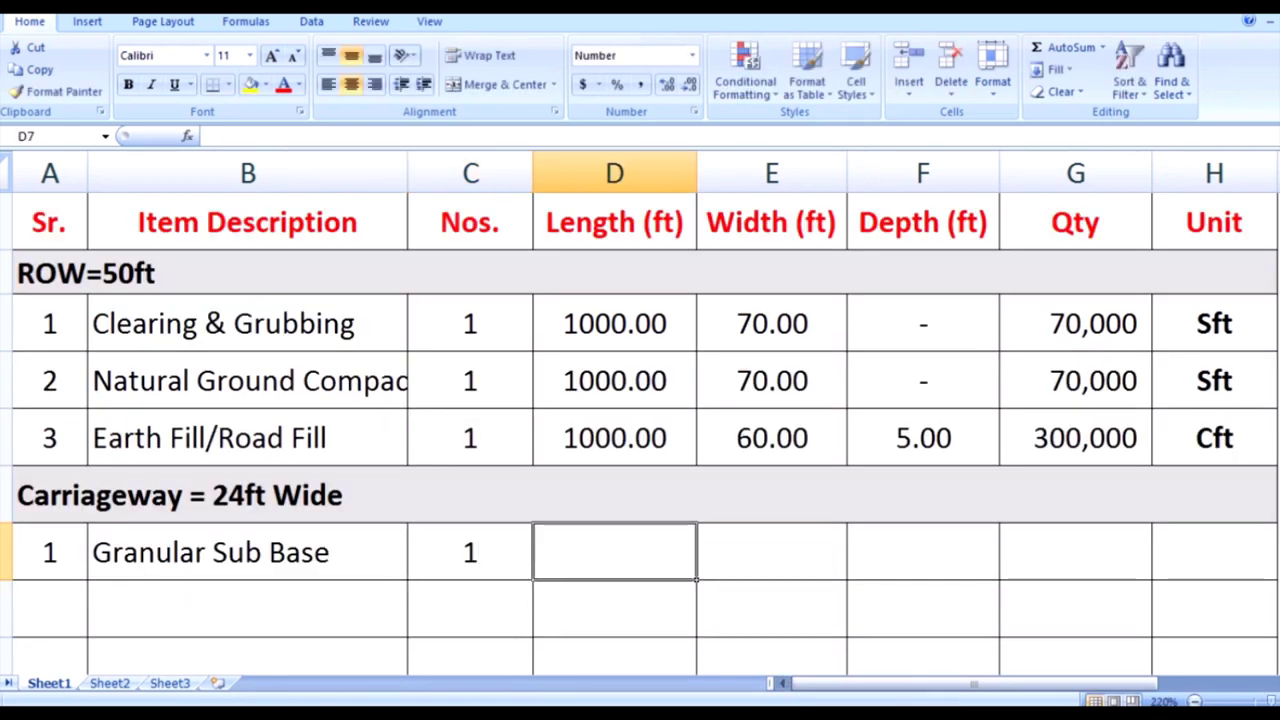
Enter a length of 1000 and a width of 24 for the Granular Sub Base item in row 7
text(1000)
key(Return)
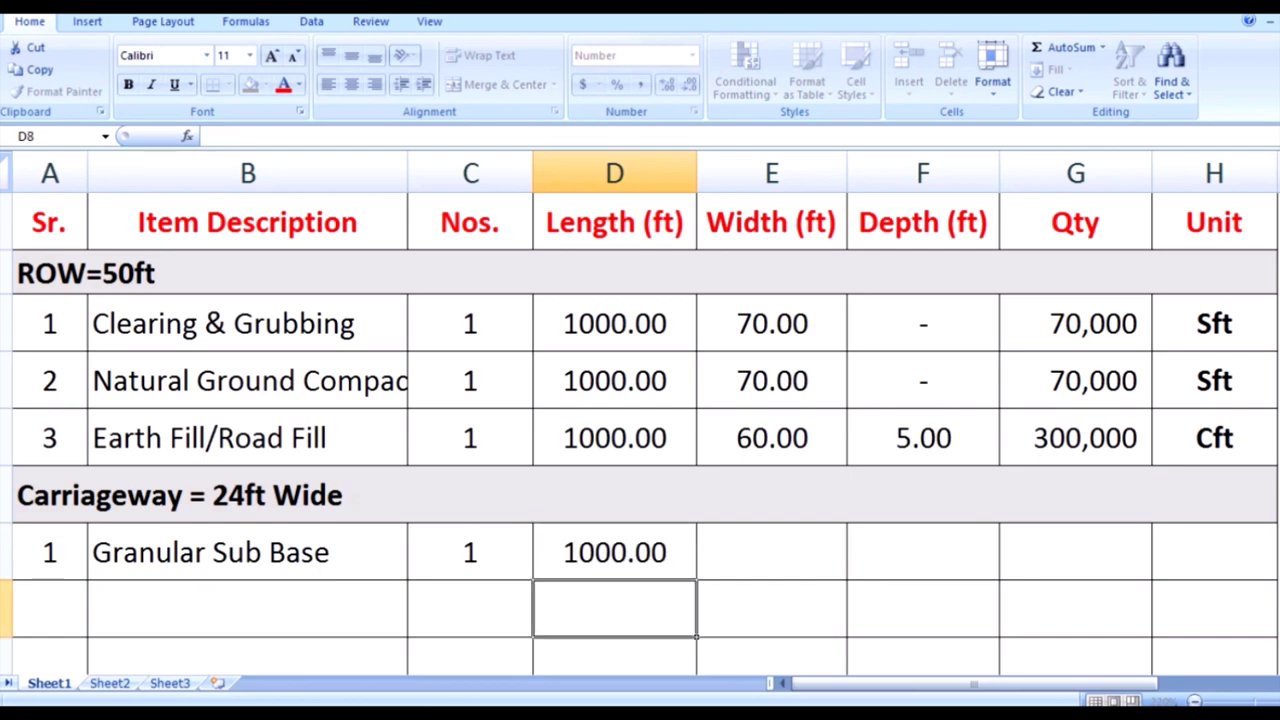
key(Right)
click(771, 551)
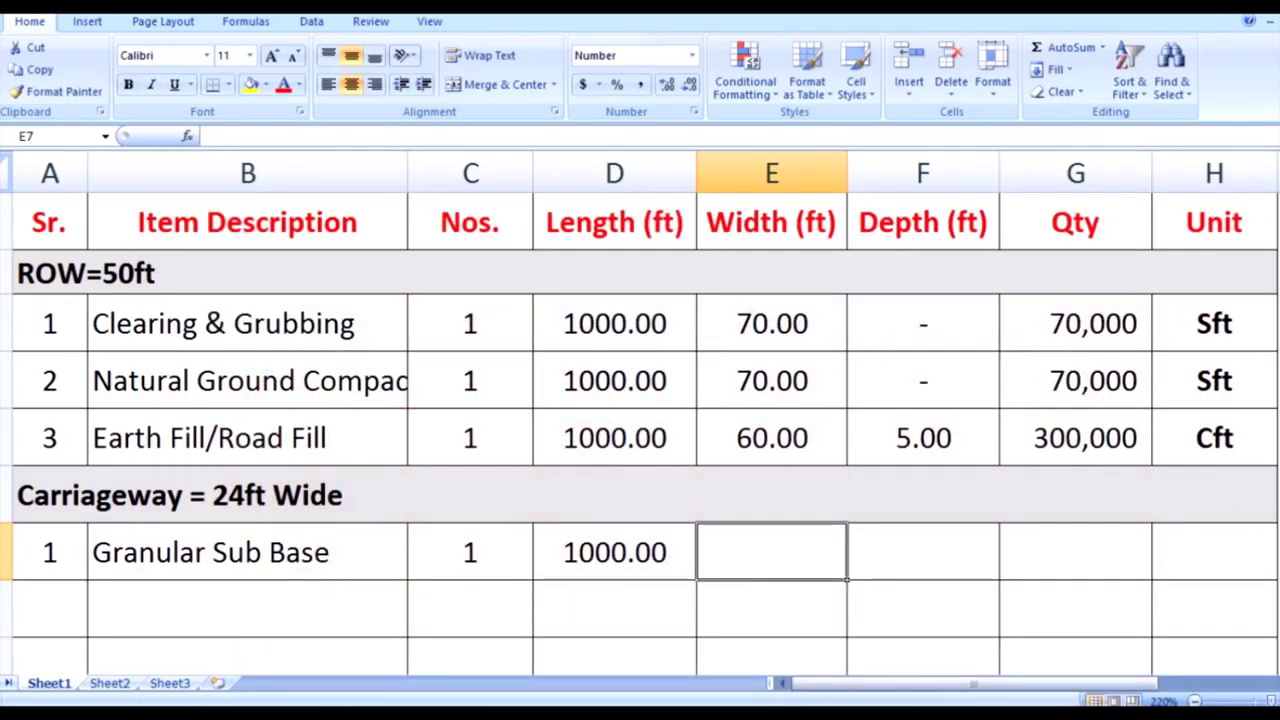
text(24)
key(Return)
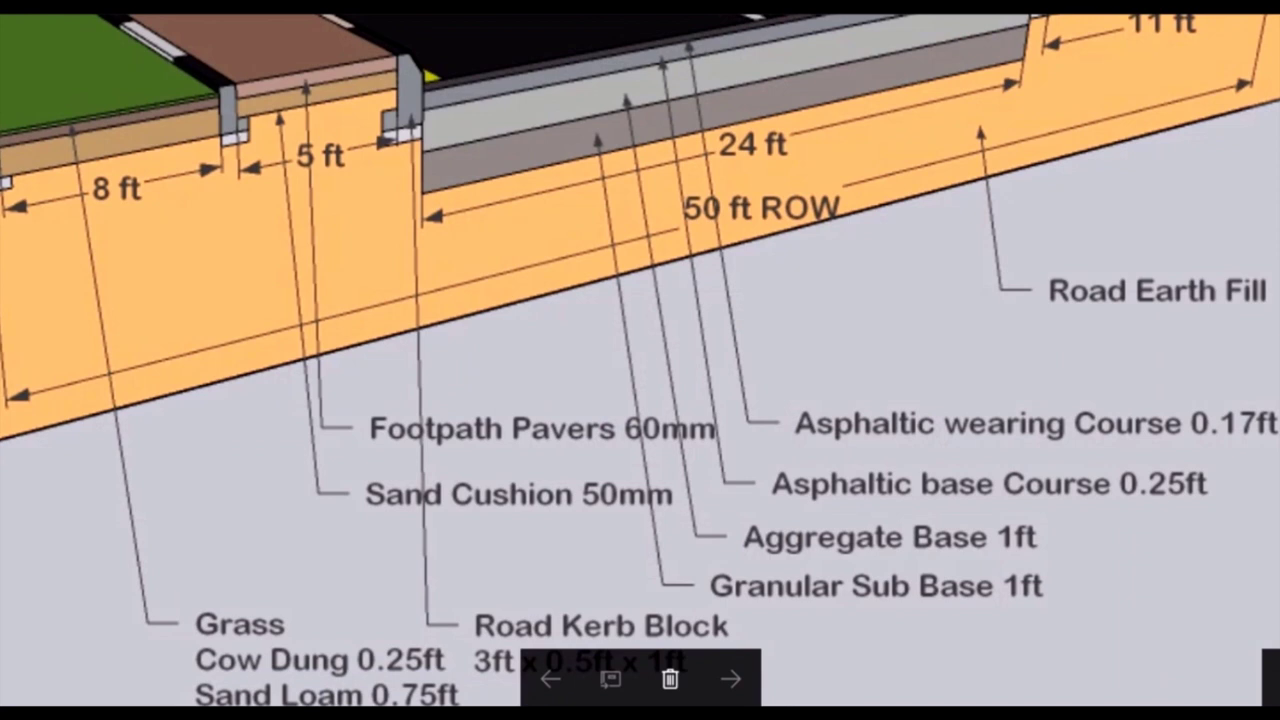
Check the Granular Sub Base thickness on the cross-section drawing and enter a depth of 1 in F7
scroll(990, 603, up, 2)
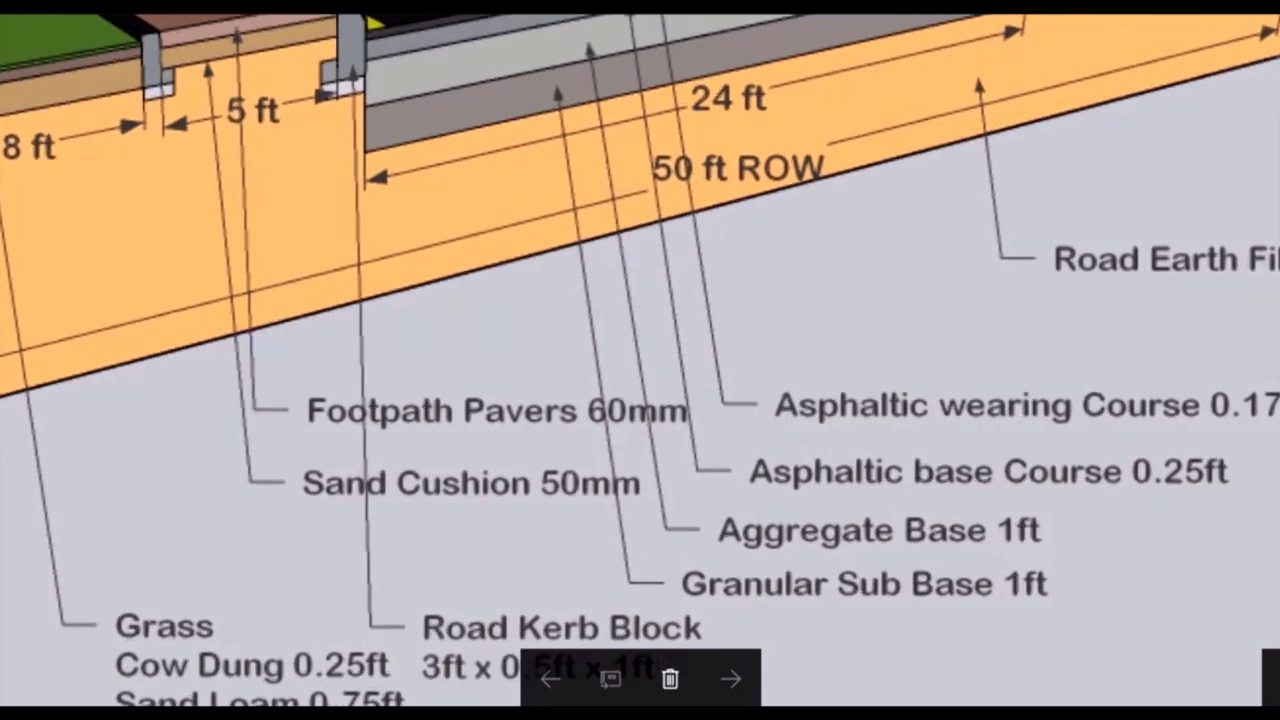
scroll(1000, 615, up, 2)
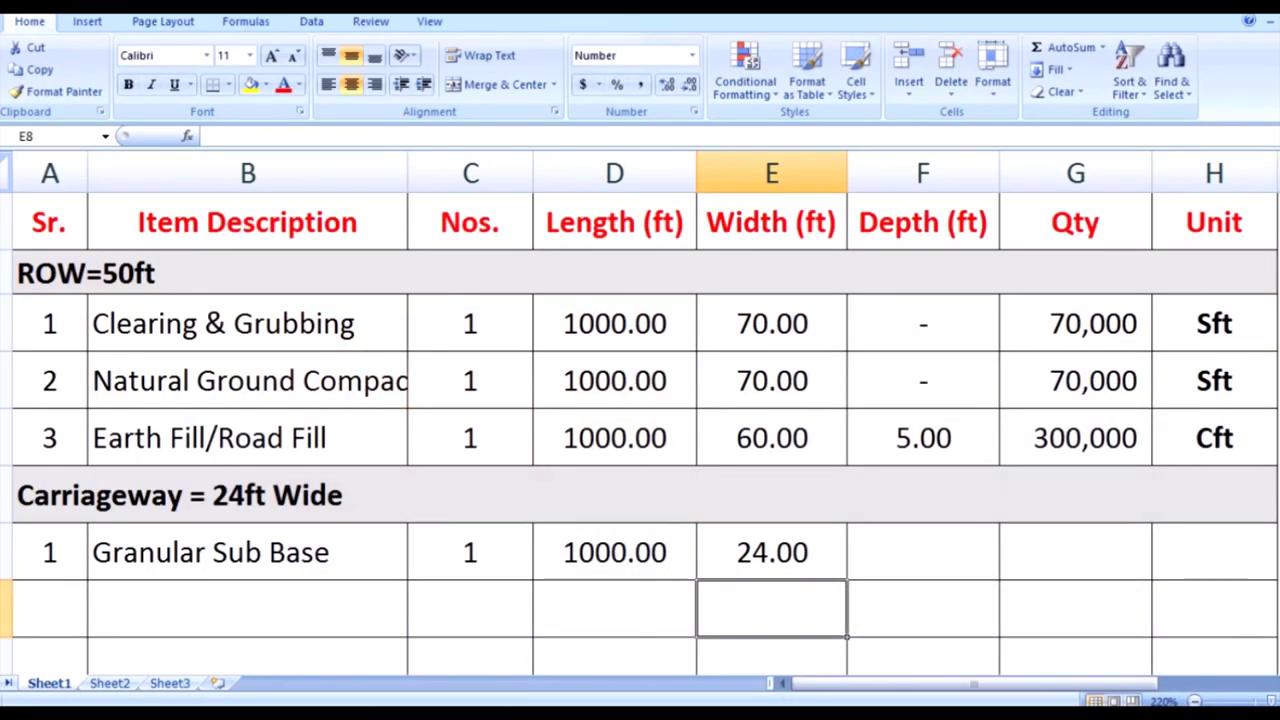
click(922, 551)
text(1)
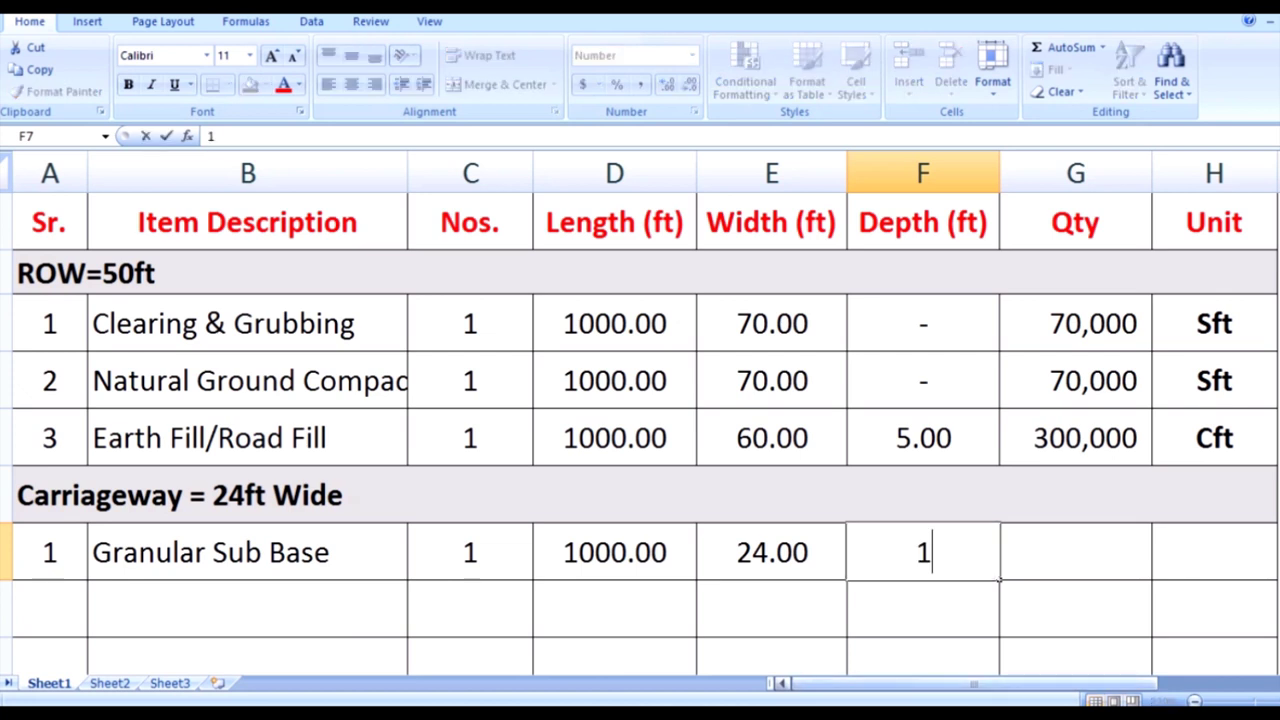
key(Return)
Copy the quantity formula and unit from the Earth Fill/Road Fill row into G7:H7 for the Granular Sub Base
drag(1075, 438, 1214, 438)
key(ctrl+c)
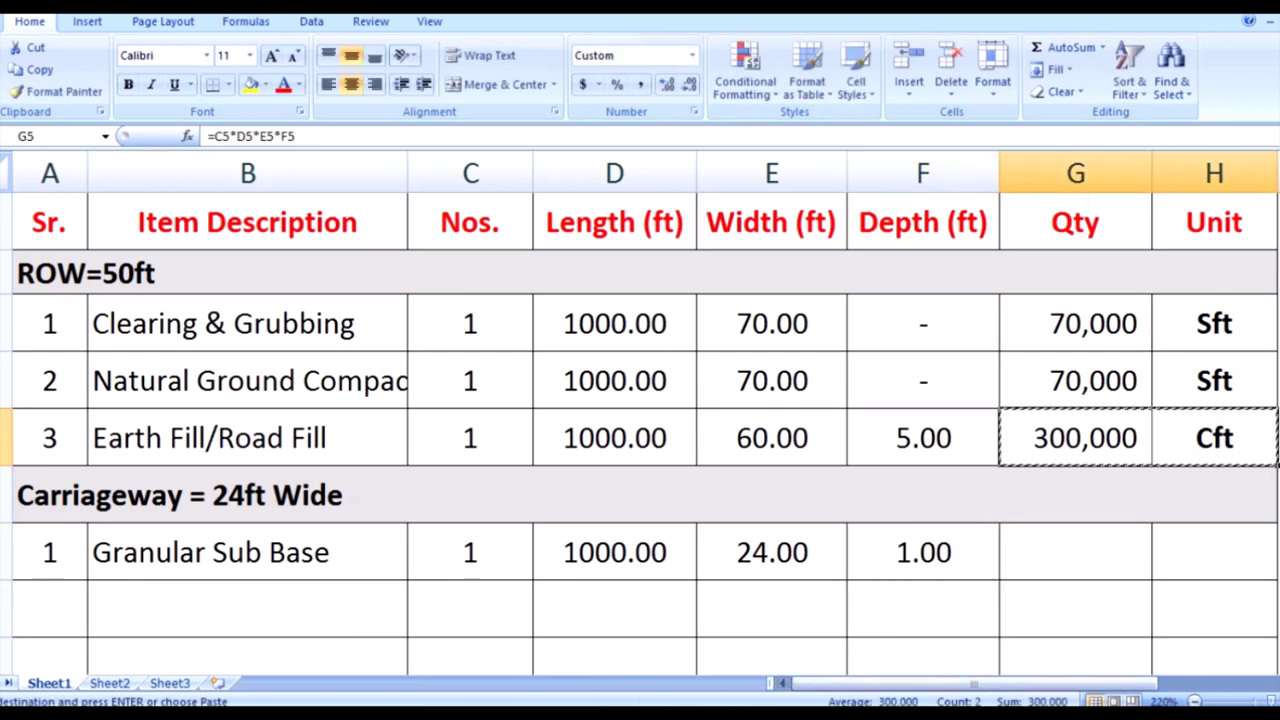
click(1075, 552)
key(ctrl+v)
click(1075, 552)
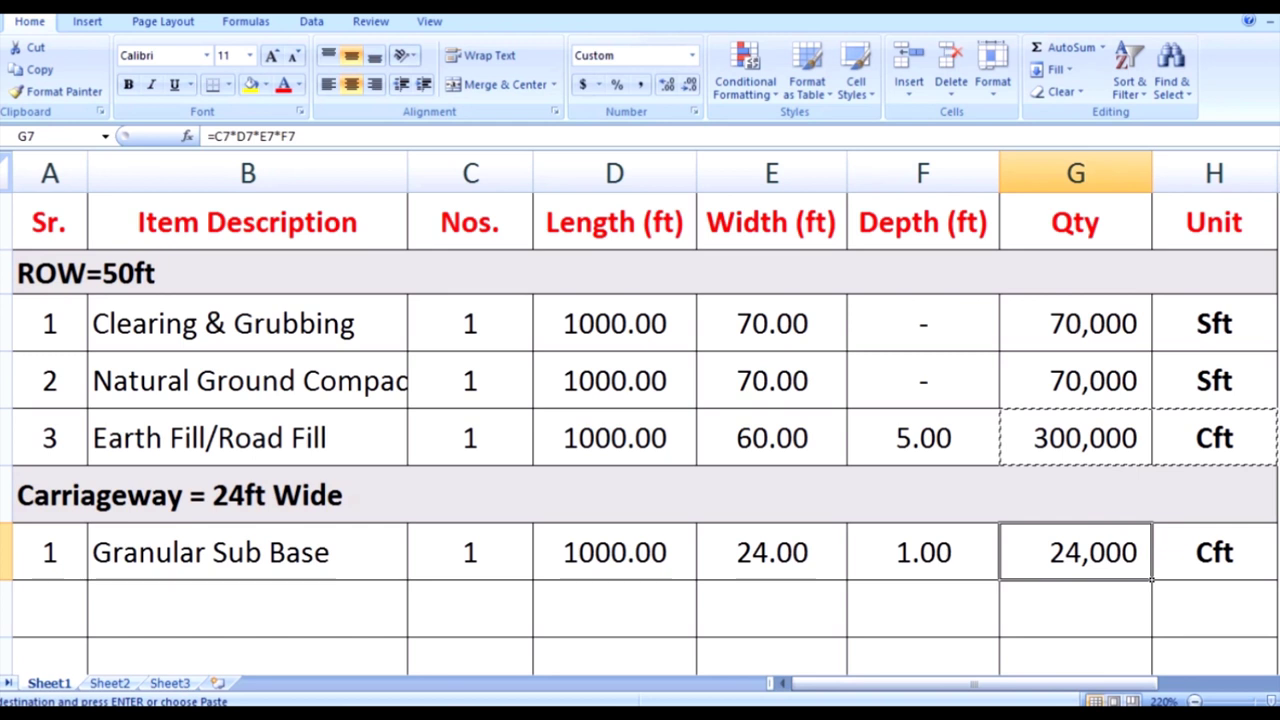
Enter serial number 2 in A8 for the second carriageway item
scroll(640, 440, down, 1)
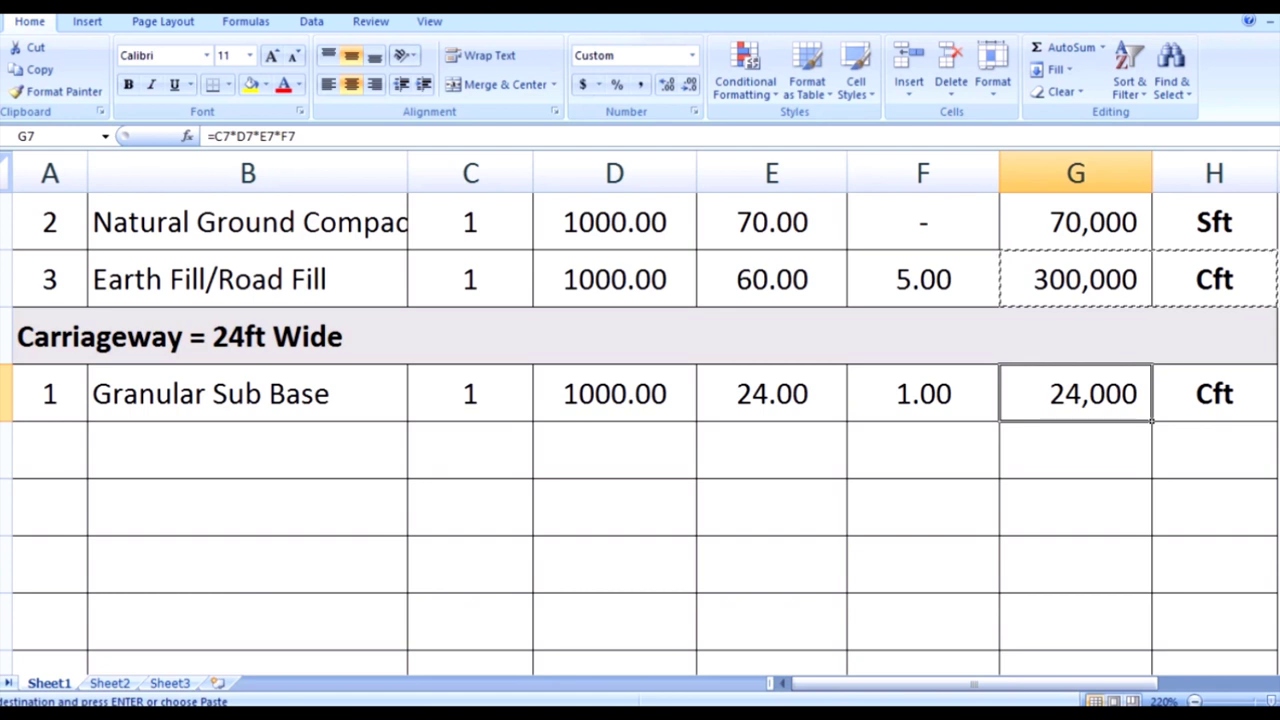
click(50, 450)
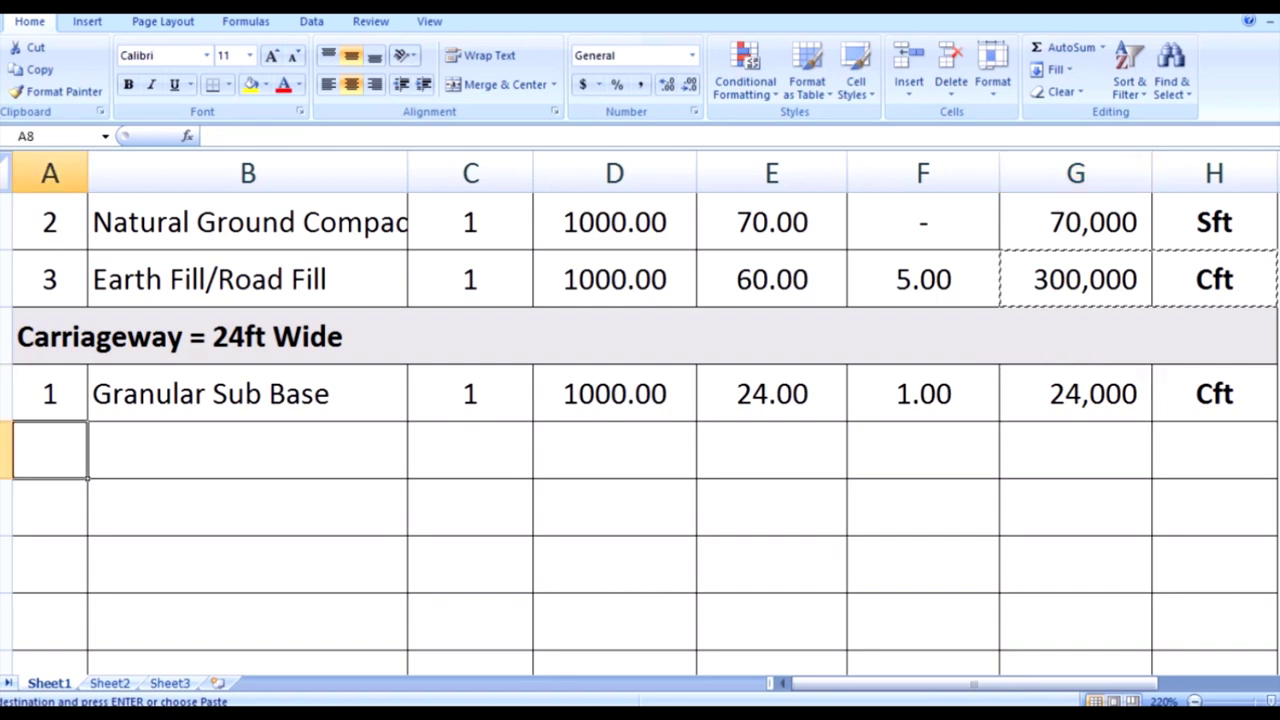
text(2)
key(Return)
key(Right)
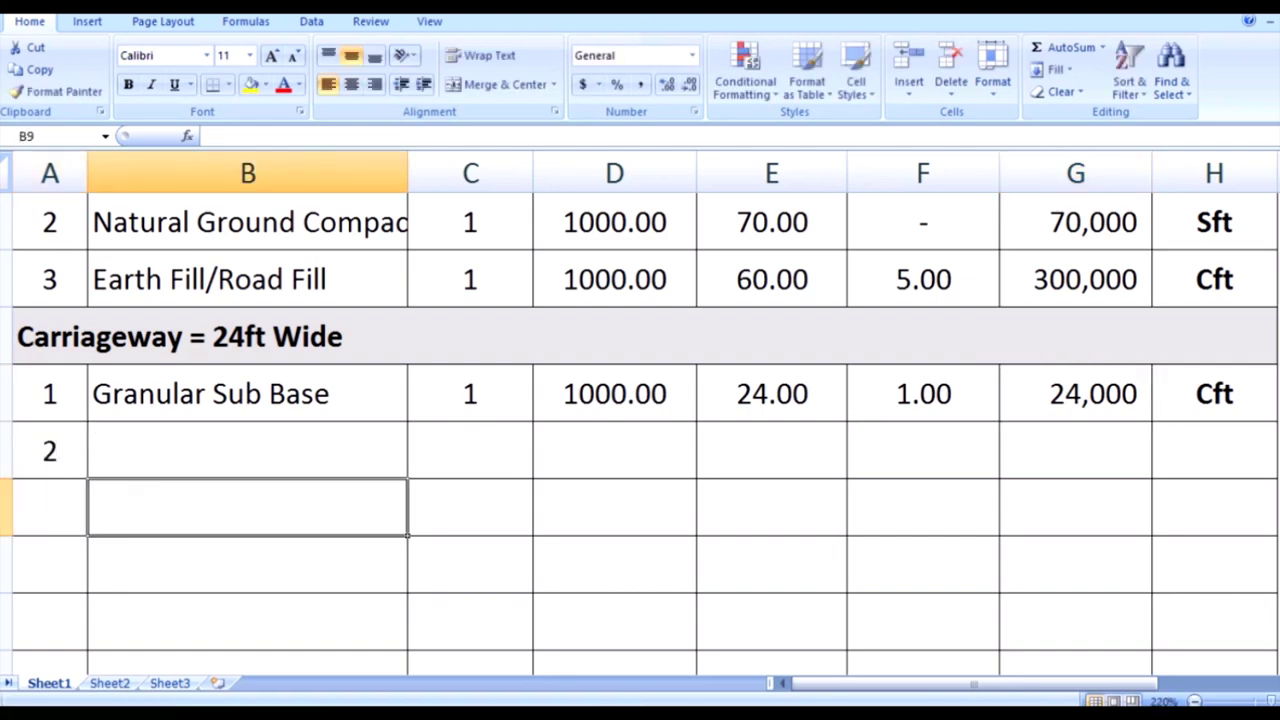
key(Up)
Check the next pavement layer on the cross-section drawing and enter the description Aggregate Base Course in B8
key(alt+Tab)
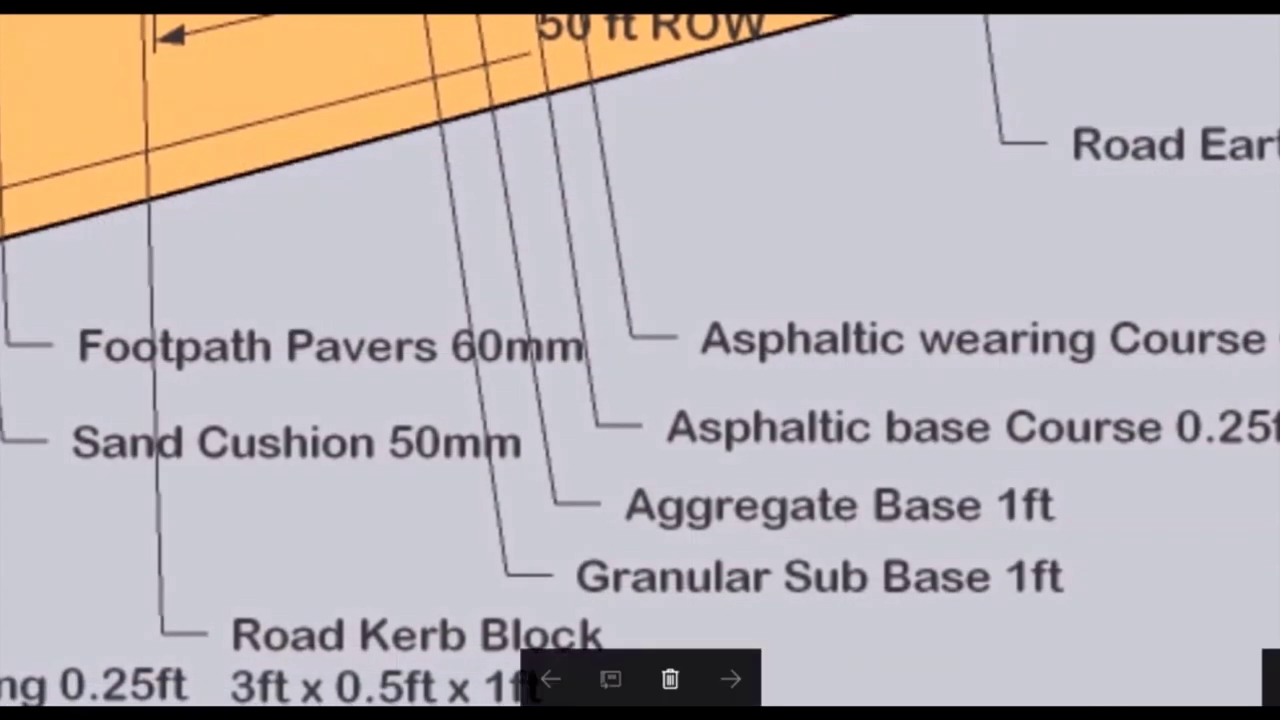
key(alt+Tab)
text(A)
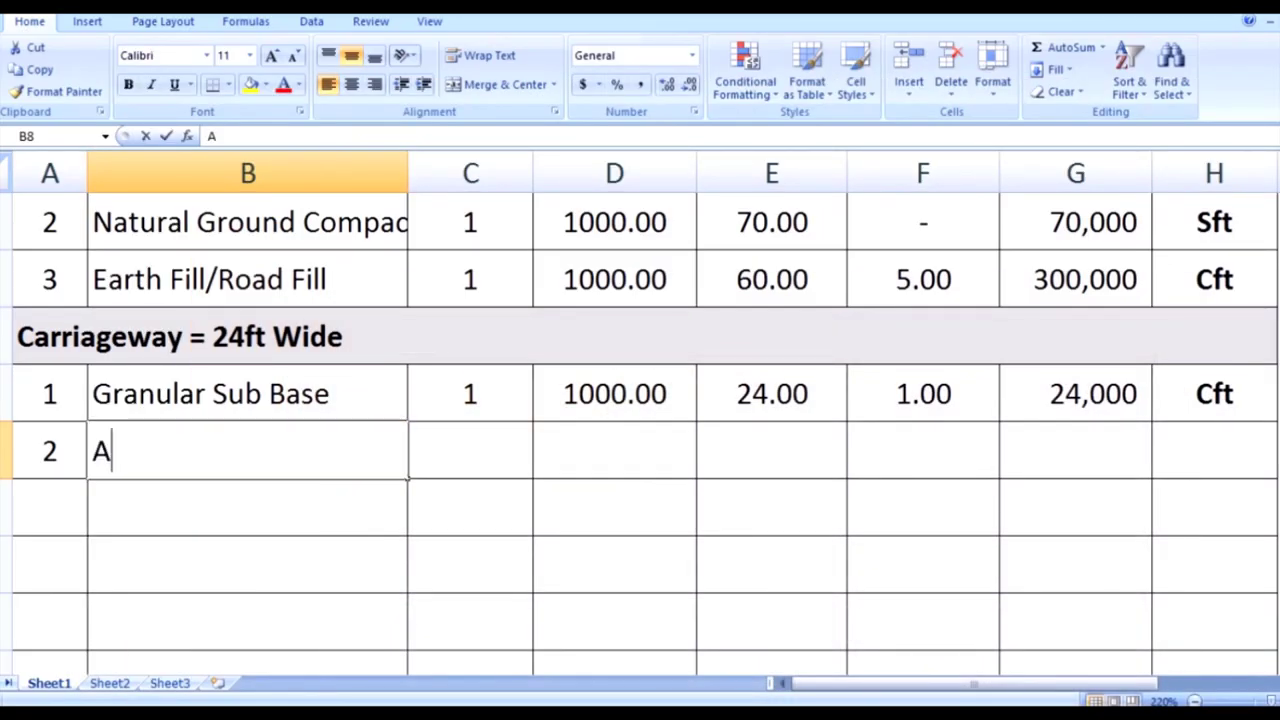
text(ggr)
key(BackSpace)
text(g)
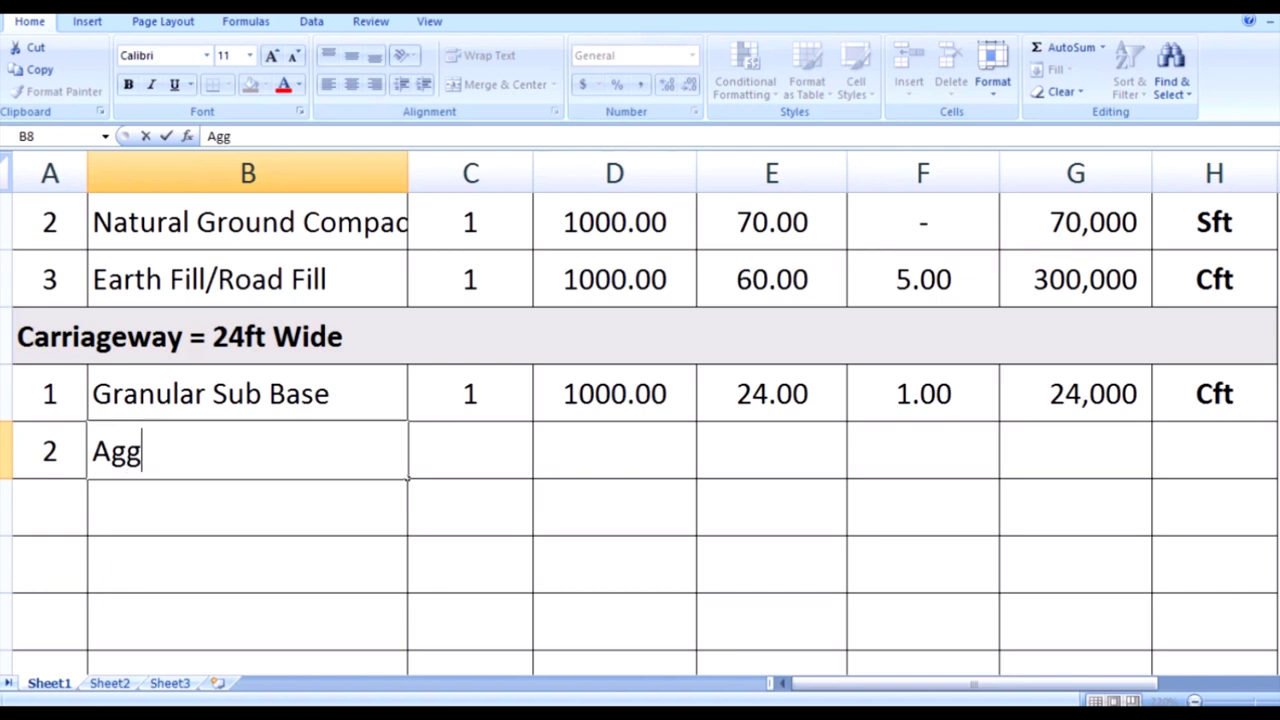
text(regate Base)
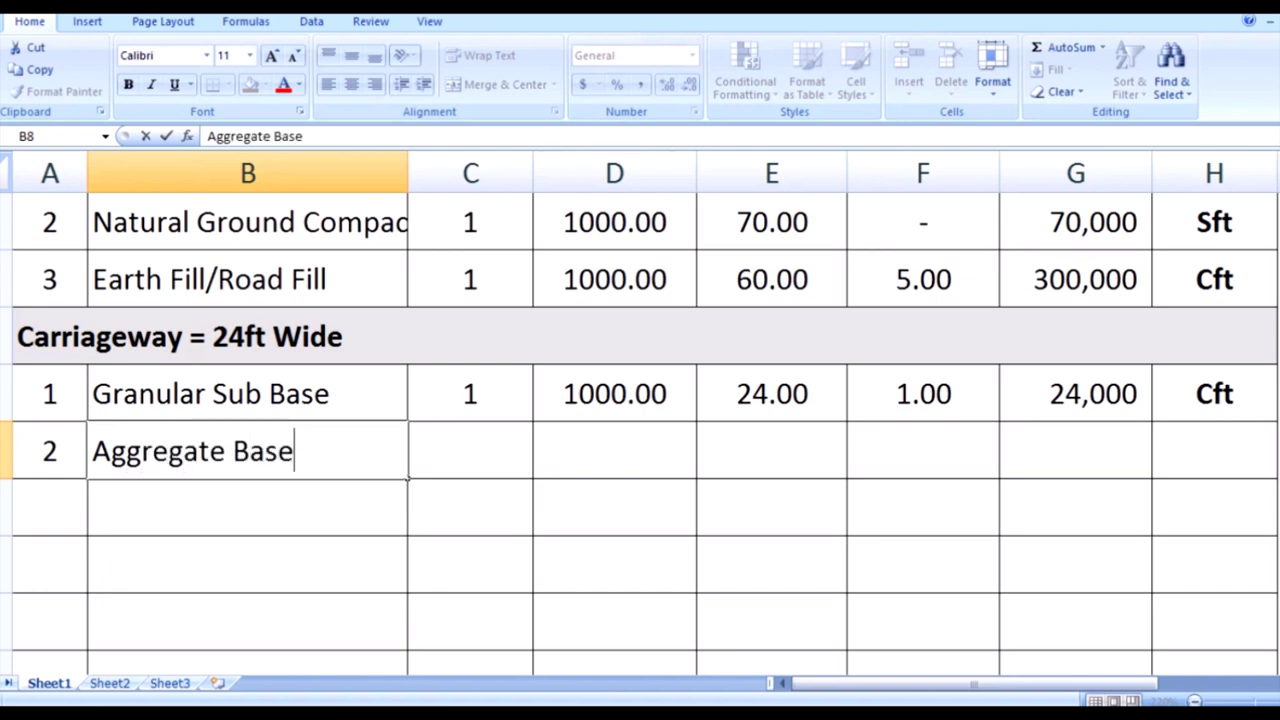
text( Course)
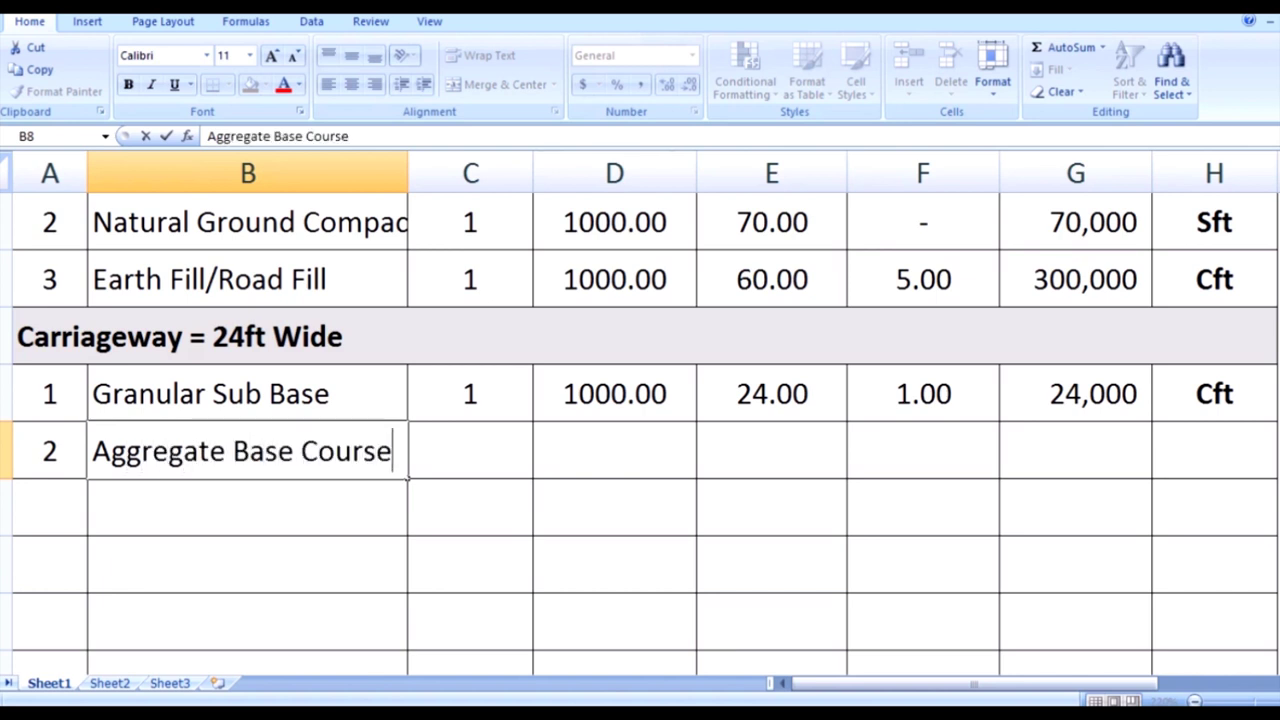
key(Return)
Copy the Nos. through Unit values of Granular Sub Base into the Aggregate Base Course row, checking the layer thickness and quantity formula
drag(470, 394, 1214, 394)
key(ctrl+c)
click(470, 451)
key(ctrl+v)
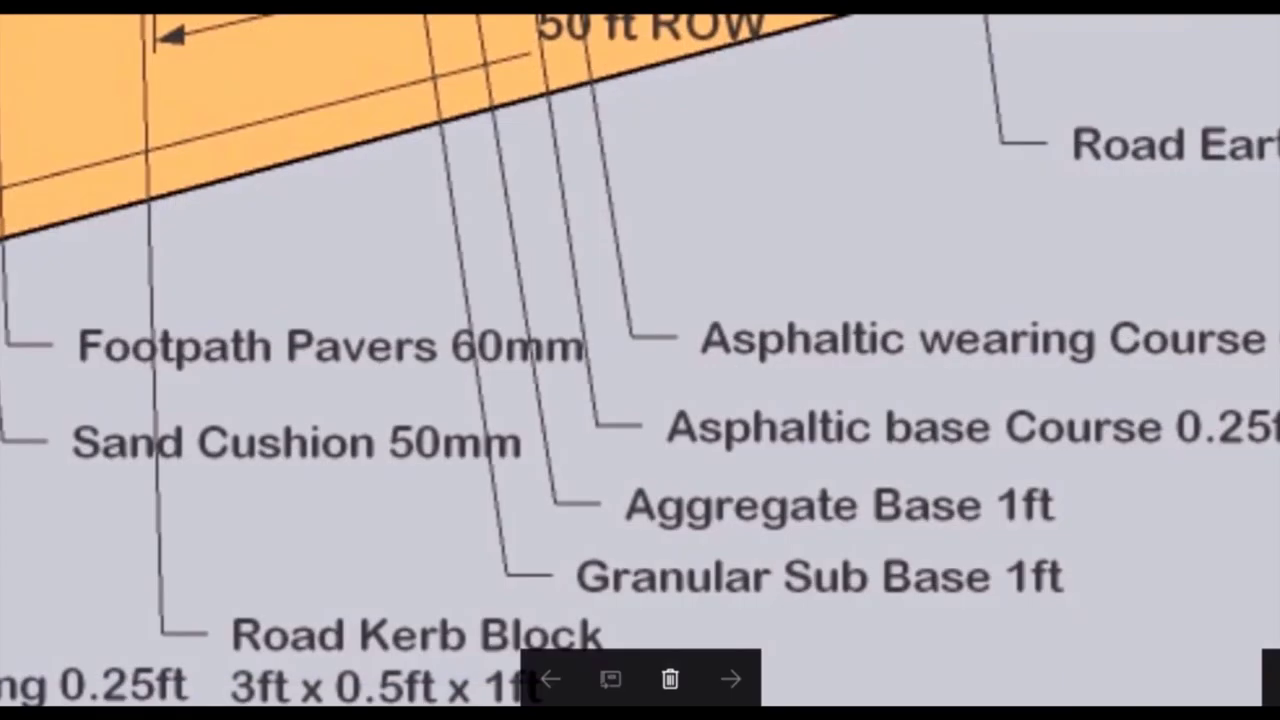
scroll(946, 548, down, 2)
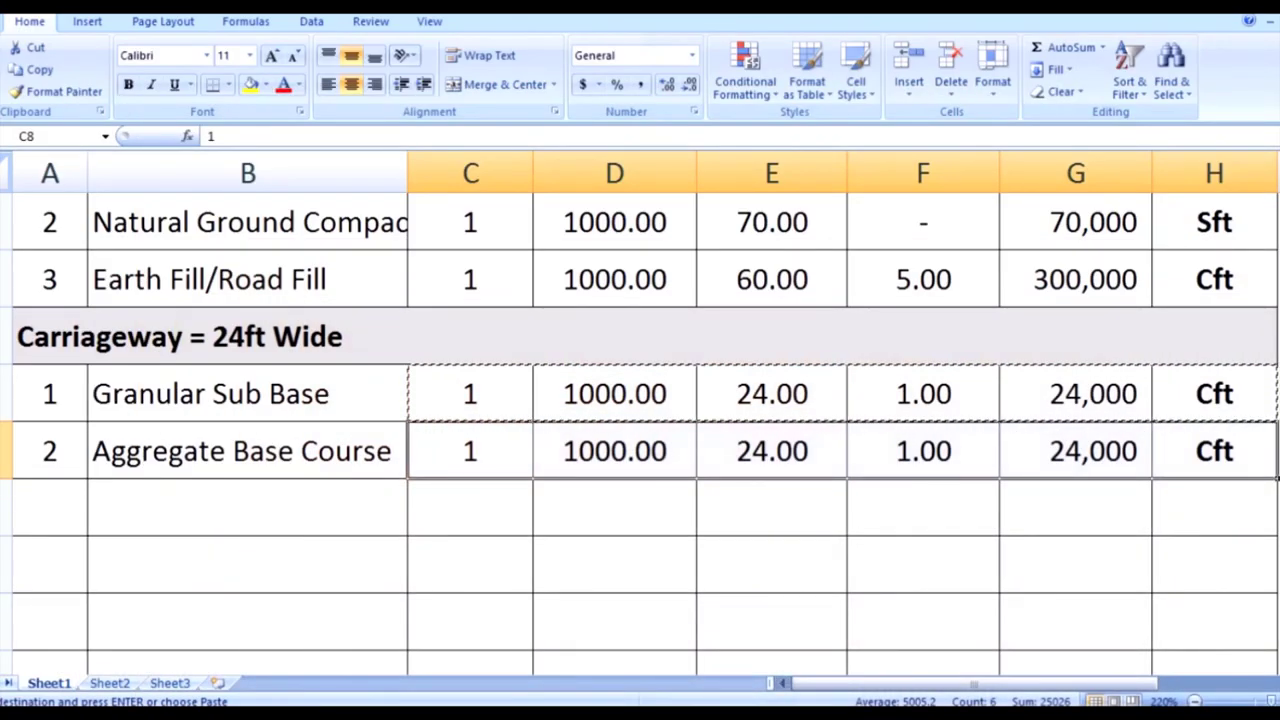
click(1075, 451)
key(Right)
key(Left)
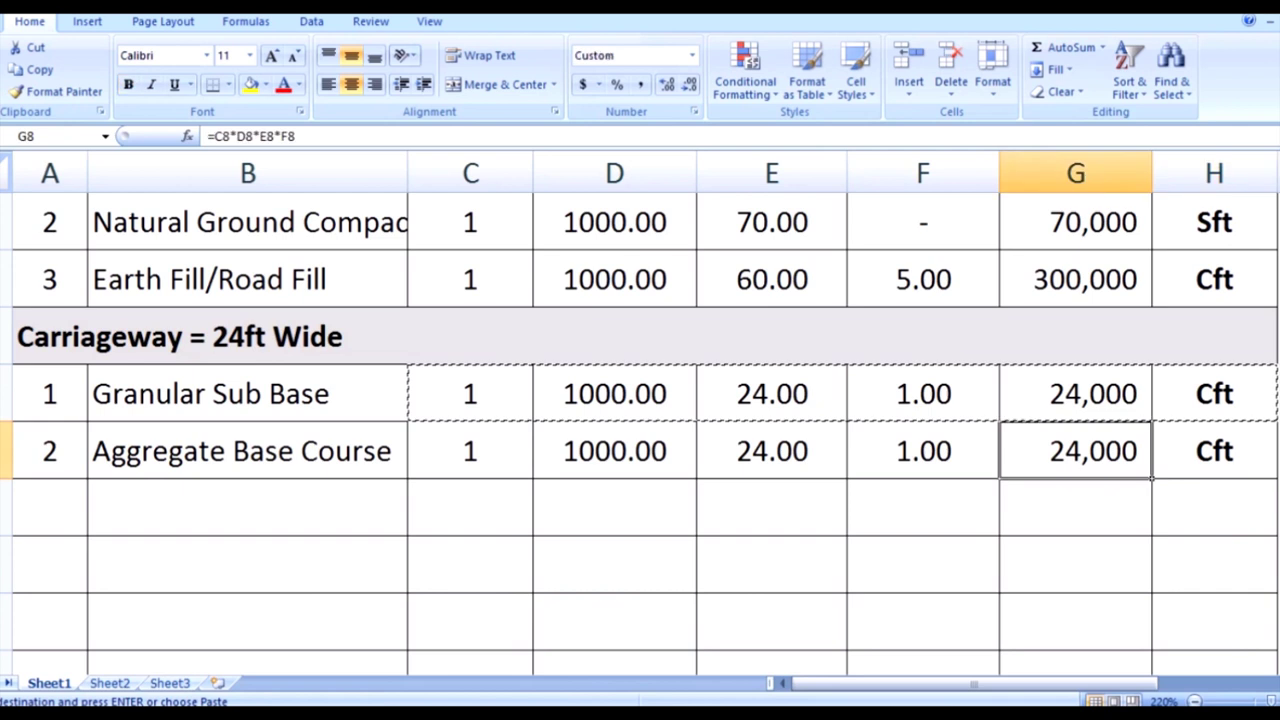
key(Escape)
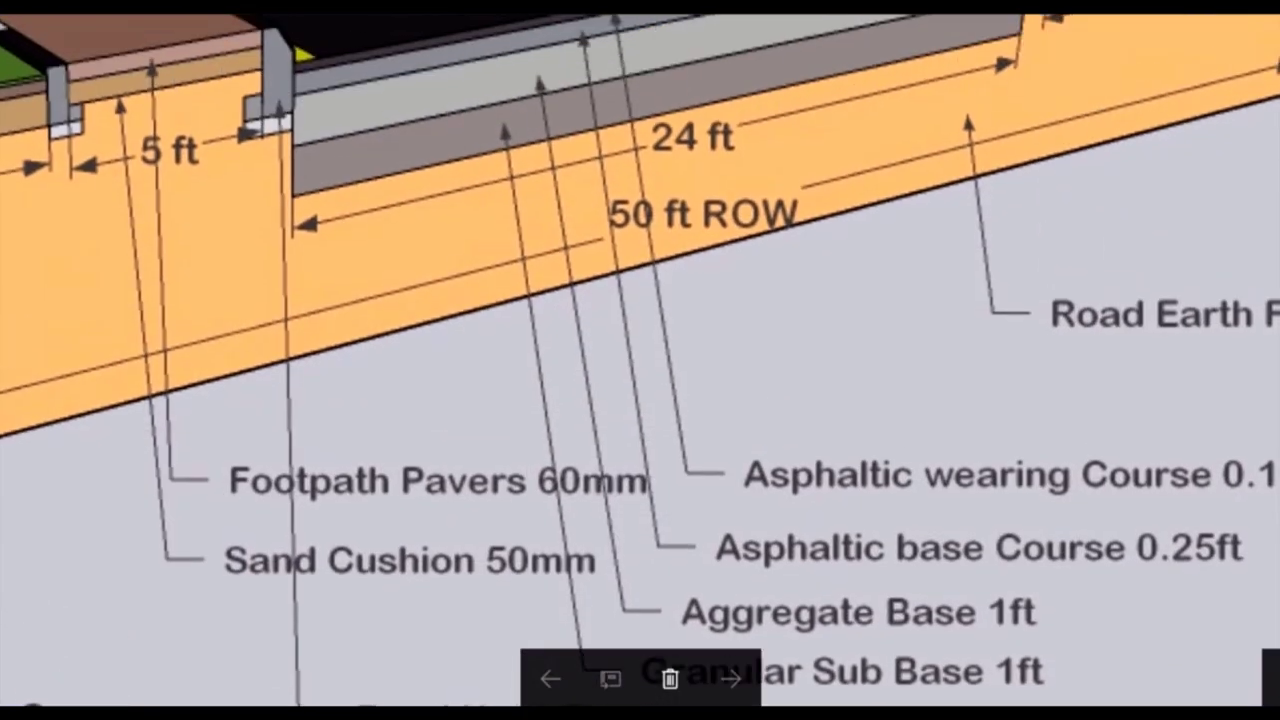
Start the third carriageway item in row 9 with serial number 3 and the description Bituminous Prime Coat
scroll(737, 495, down, 3)
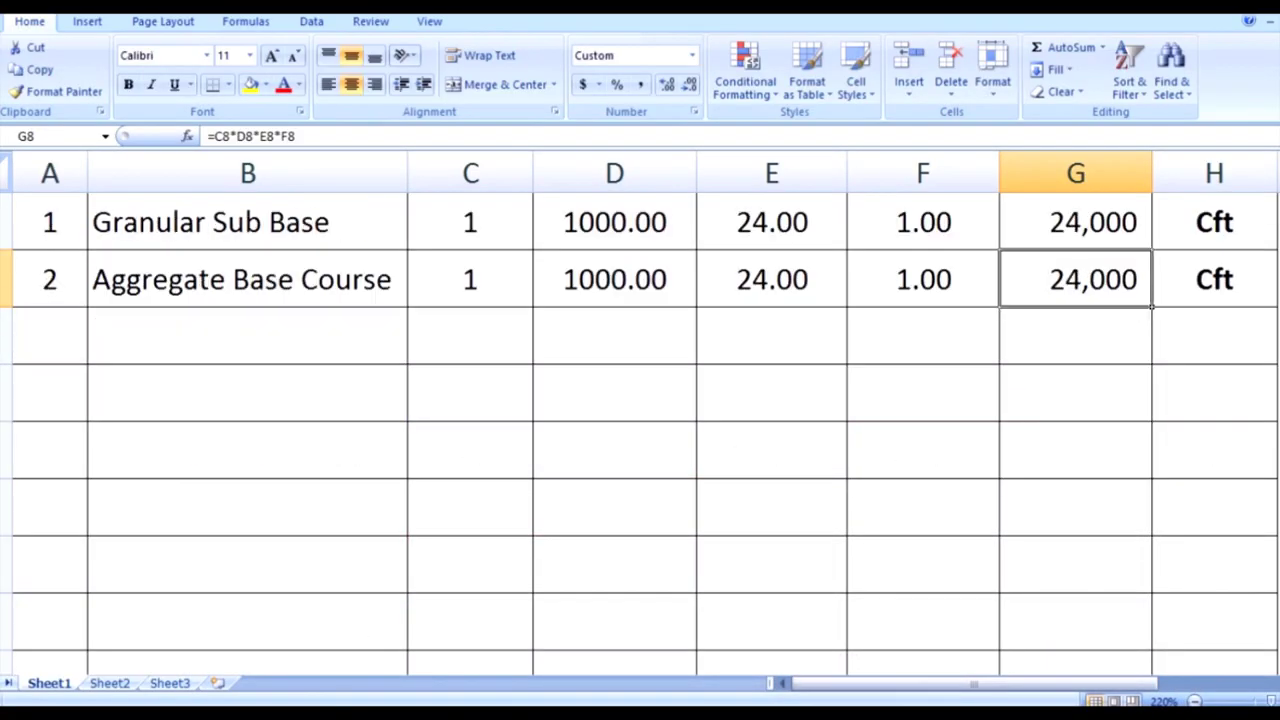
click(50, 336)
text(3)
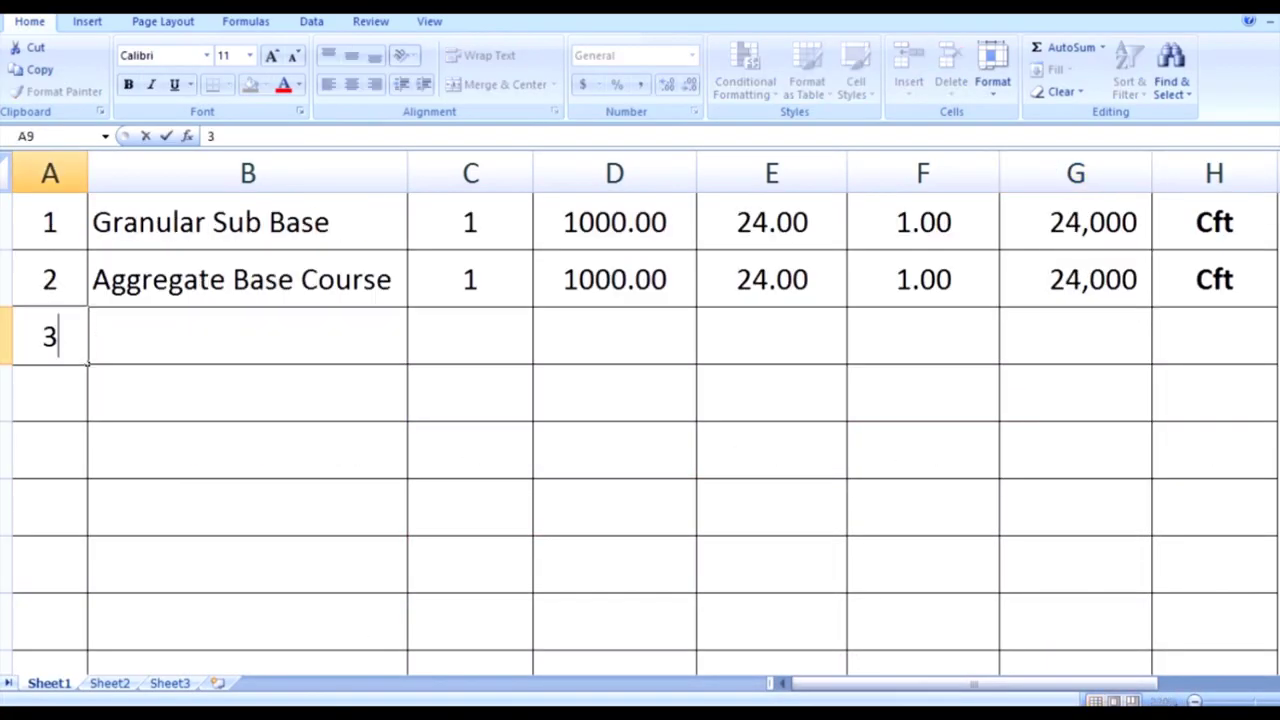
key(Return)
key(Right)
key(Up)
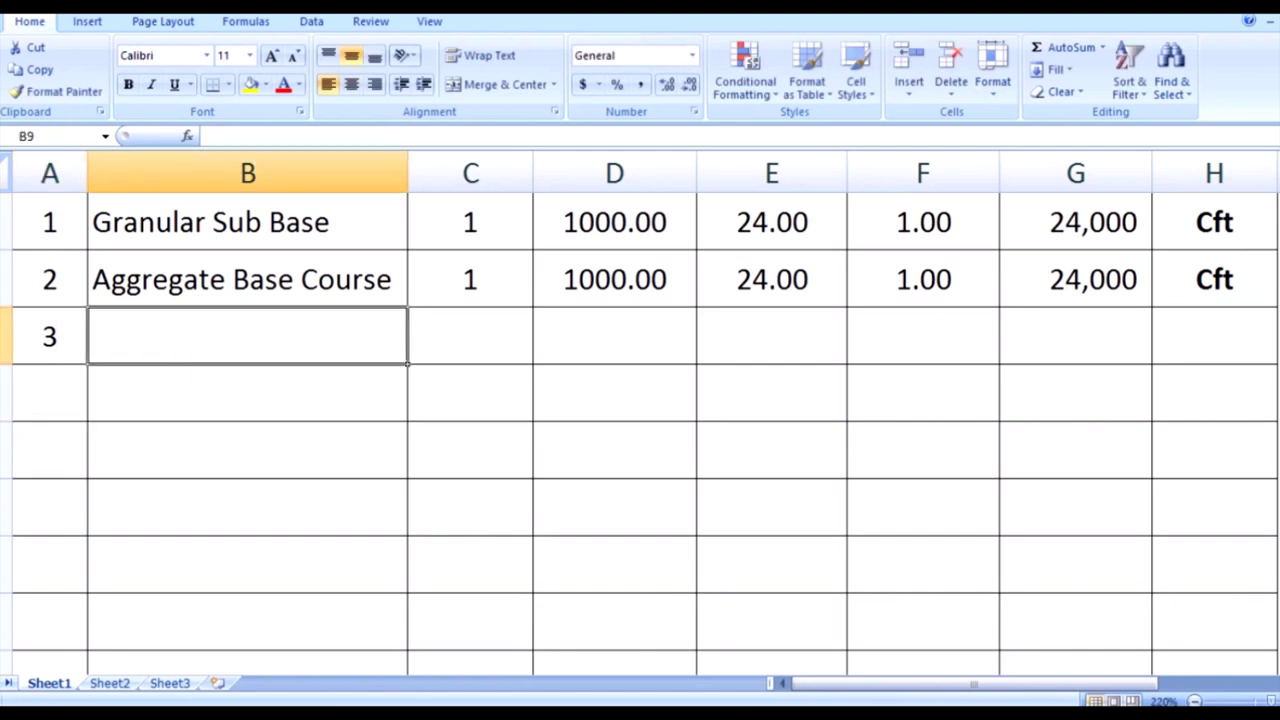
text(Bitumi)
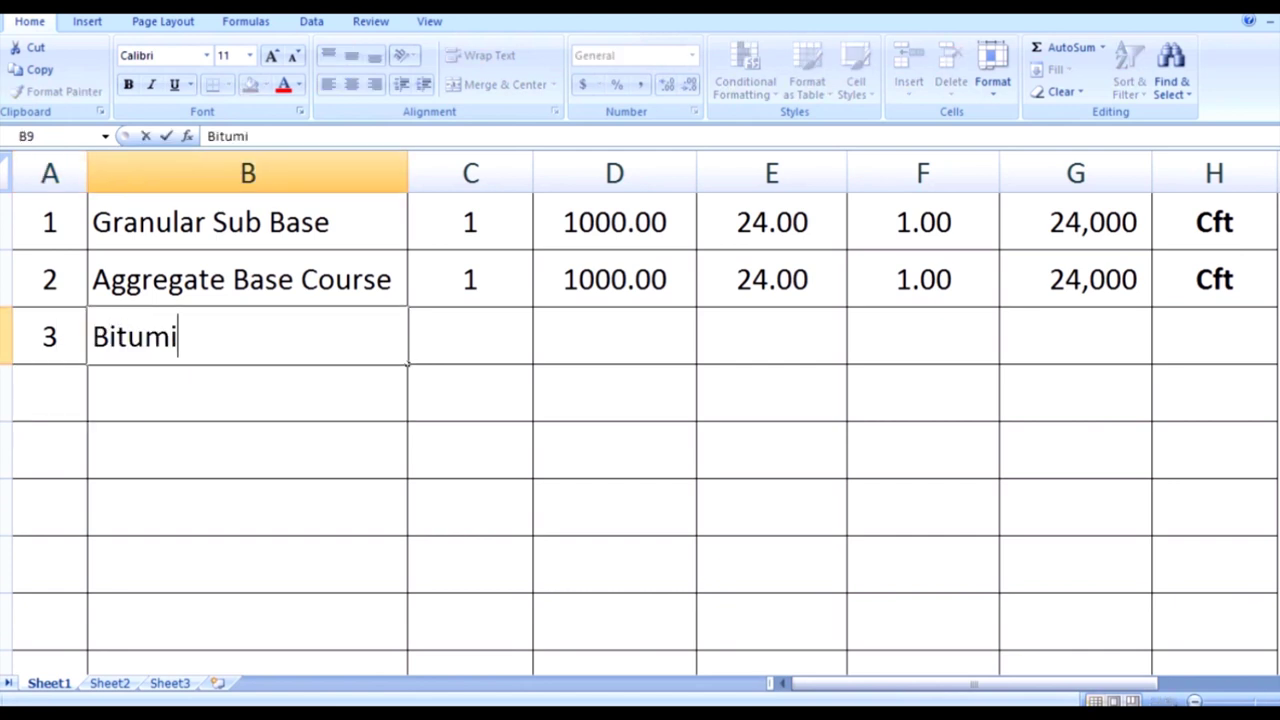
text(nous Pr)
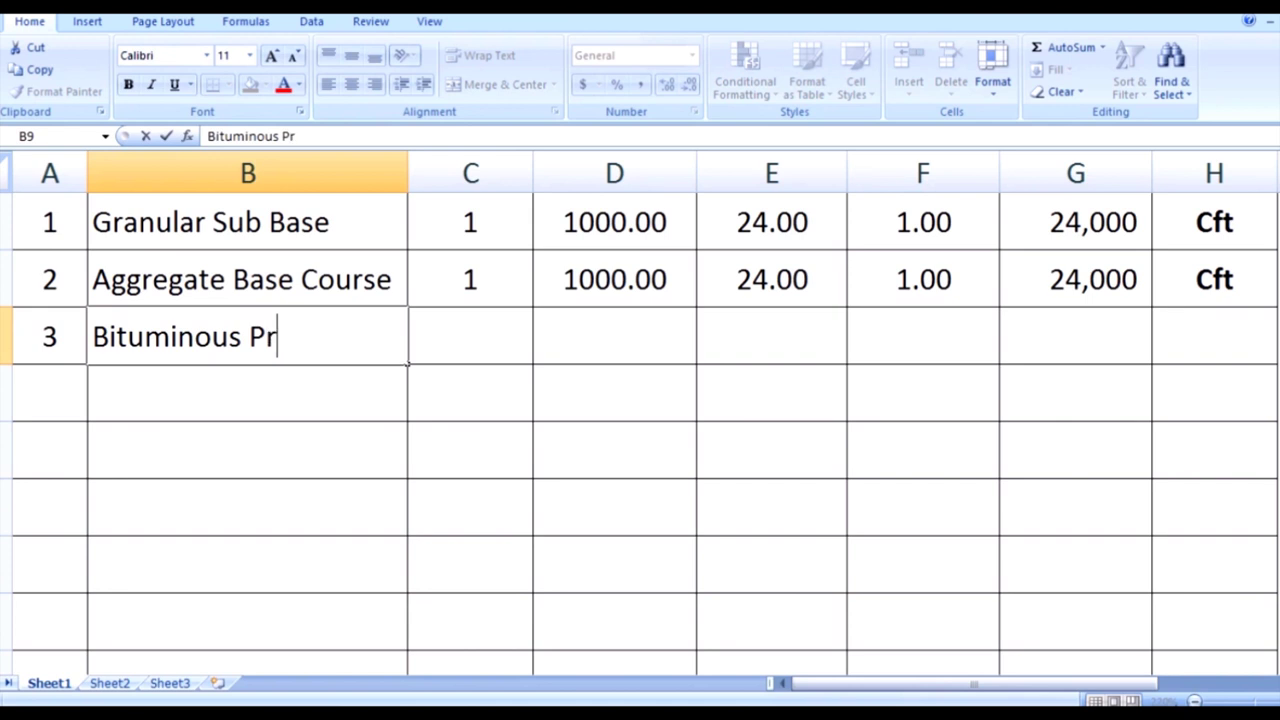
text(ime Coat)
Enter 1 as the Nos. value of the Bituminous Prime Coat and copy its length from the Aggregate Base Course row
key(Tab)
text(1)
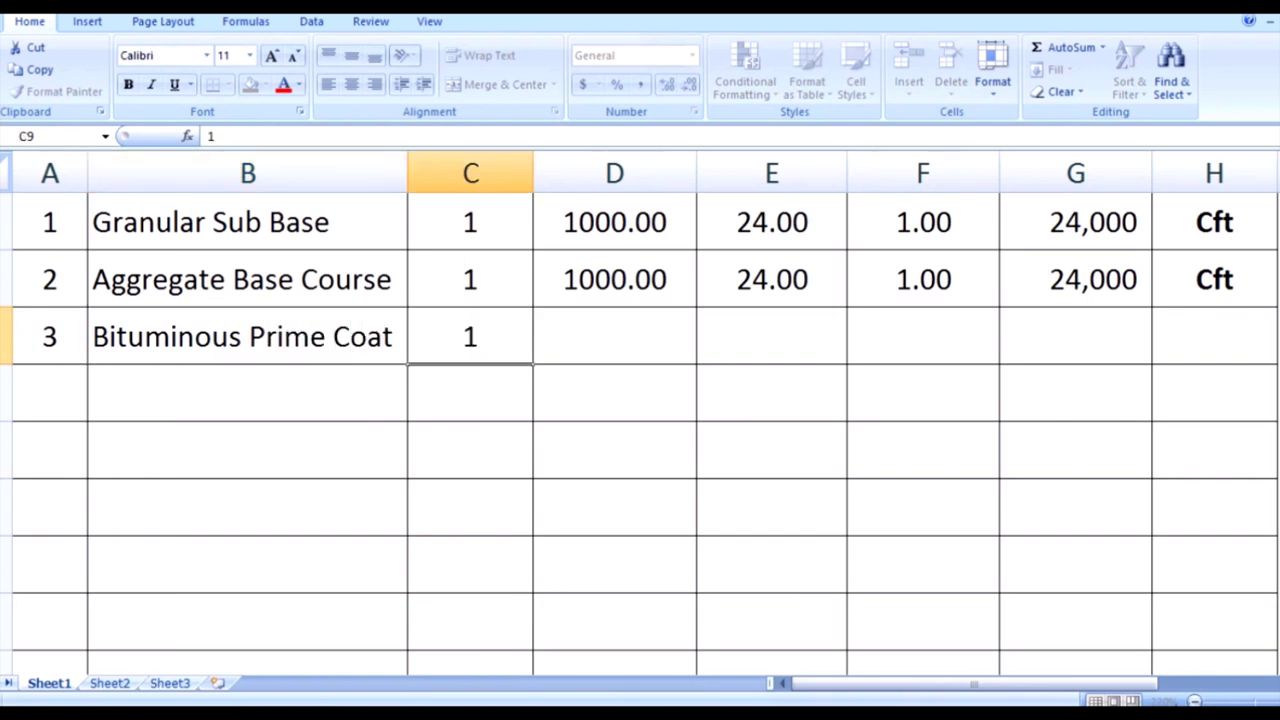
key(Return)
scroll(640, 420, up, 1)
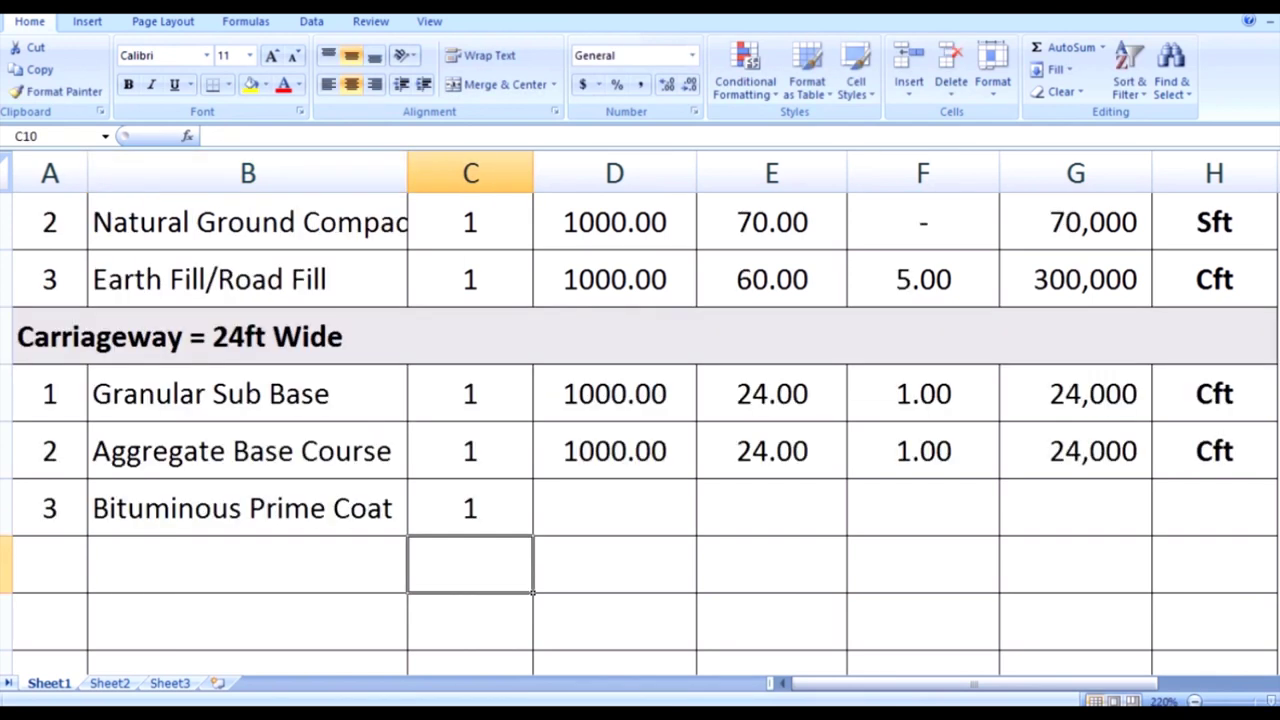
click(614, 508)
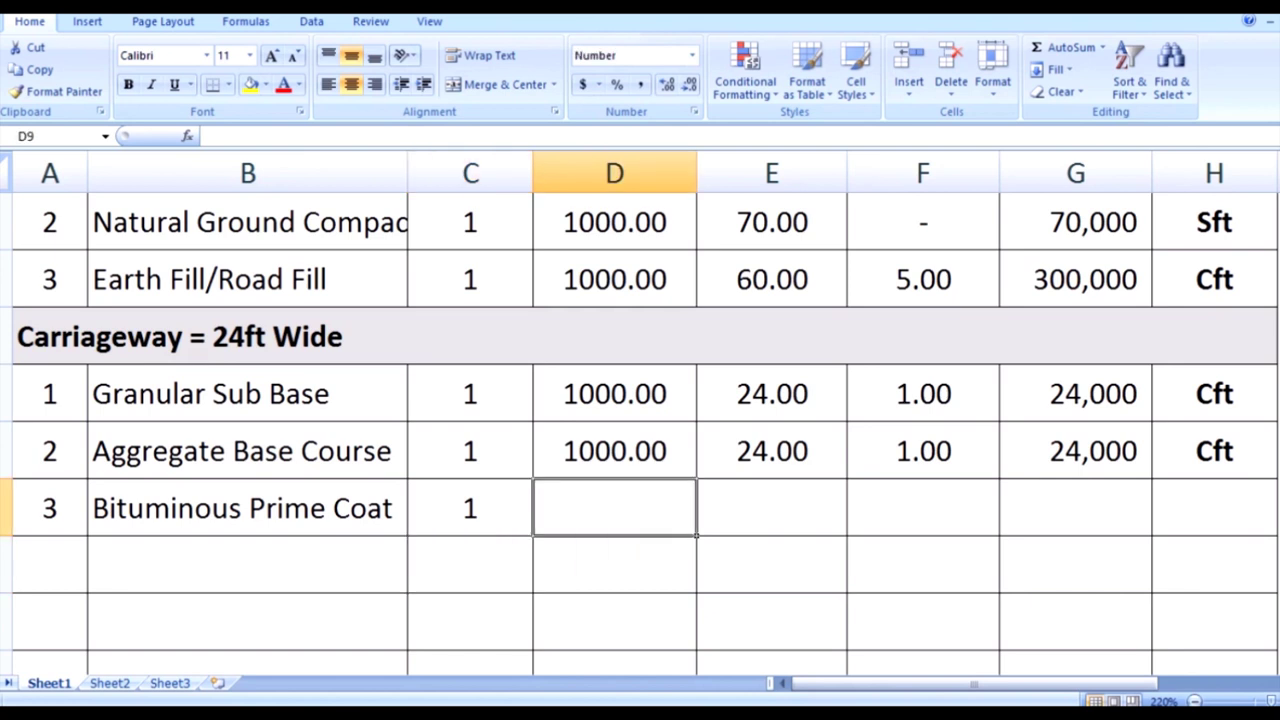
key(Up)
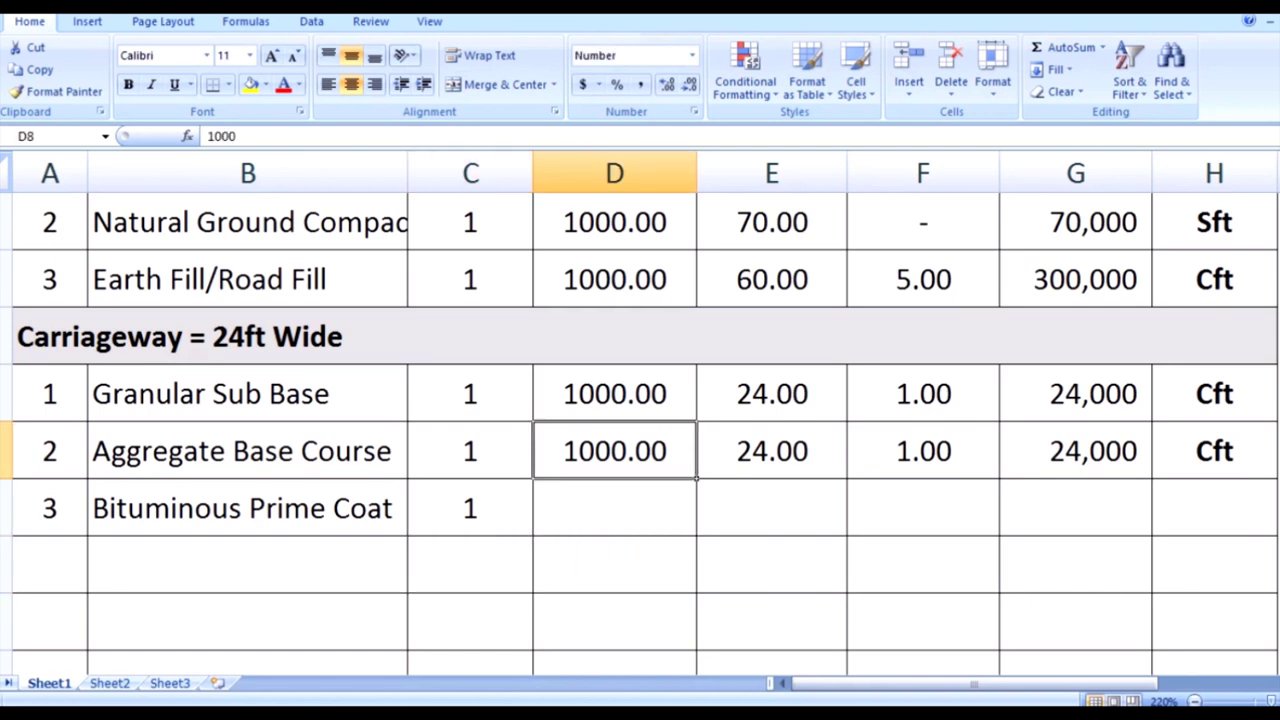
key(ctrl+c)
key(Down)
key(ctrl+v)
scroll(640, 420, up, 1)
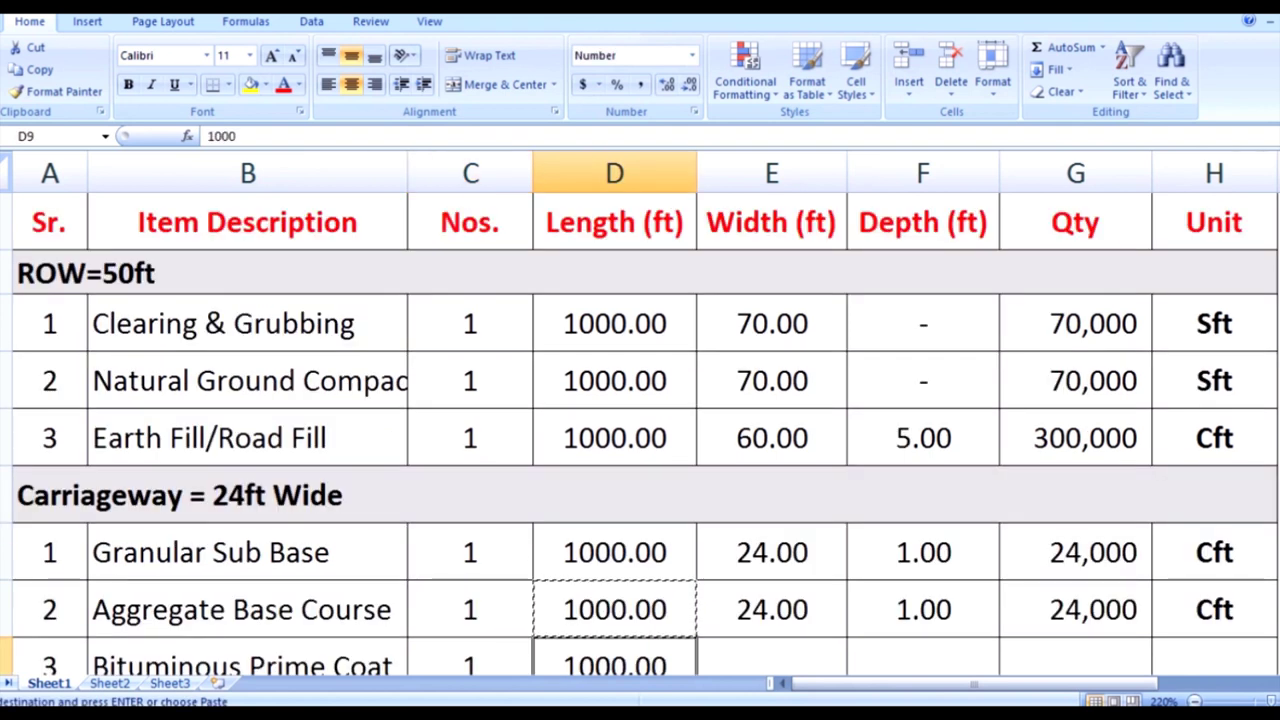
Enter a width of 24 and a dash as the depth for the Bituminous Prime Coat in row 9
scroll(640, 410, down, 1)
click(717, 631)
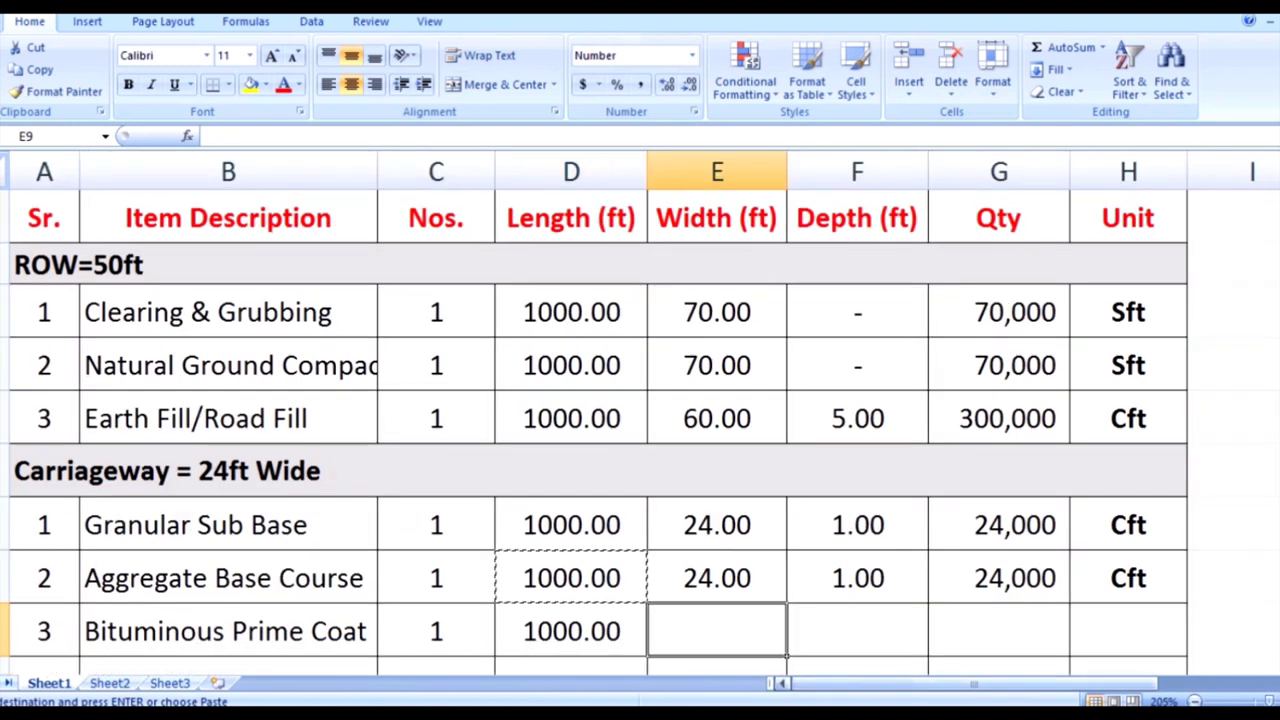
text(24)
key(Return)
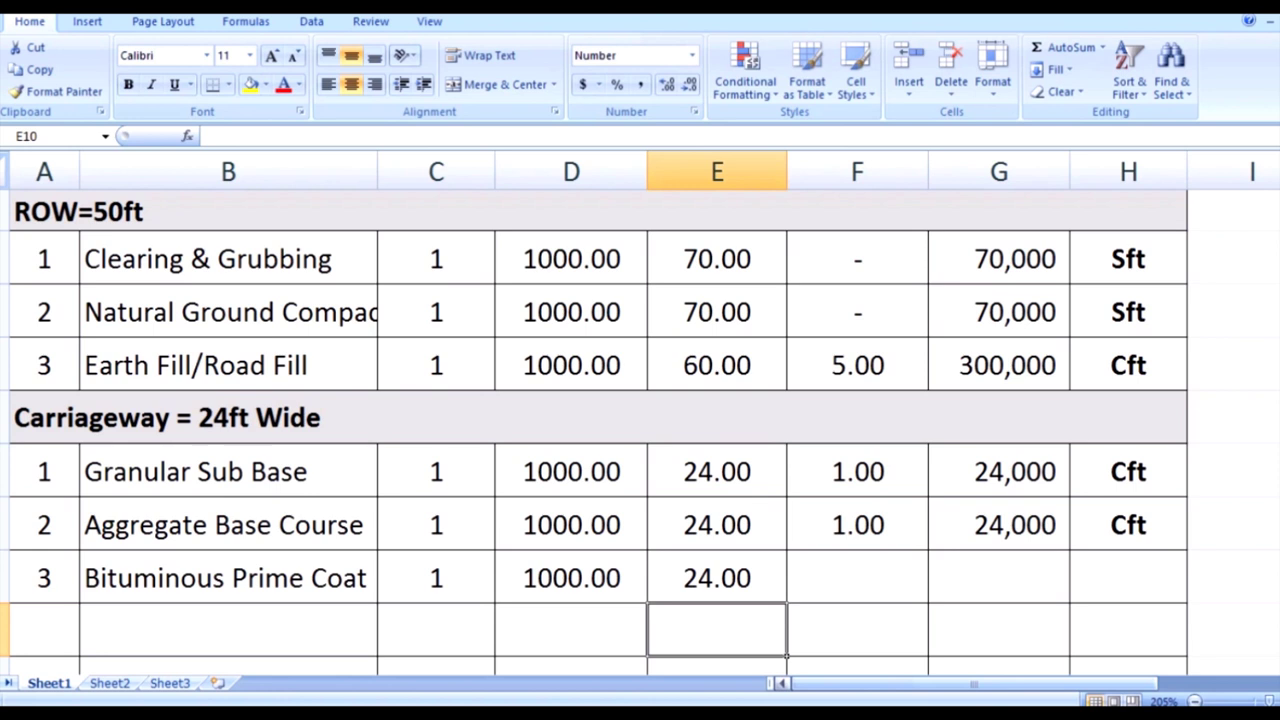
scroll(595, 432, up, 1)
scroll(595, 432, down, 1)
click(857, 483)
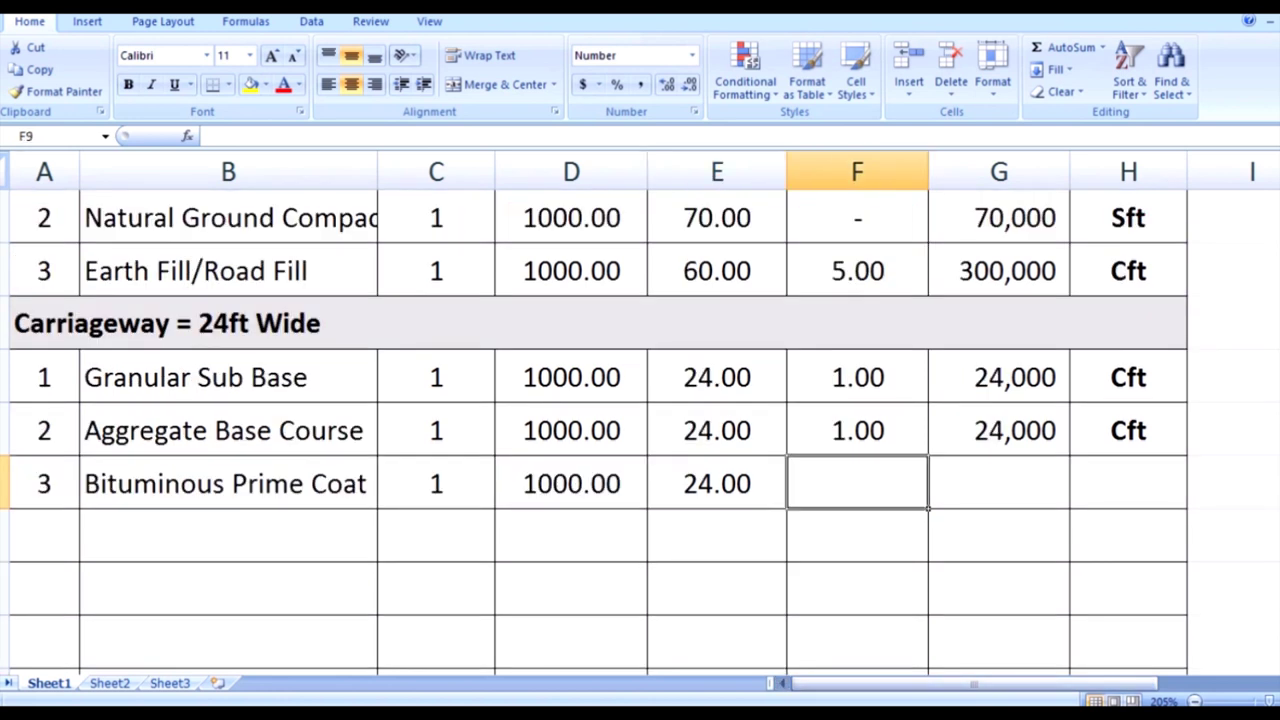
text(-)
key(Return)
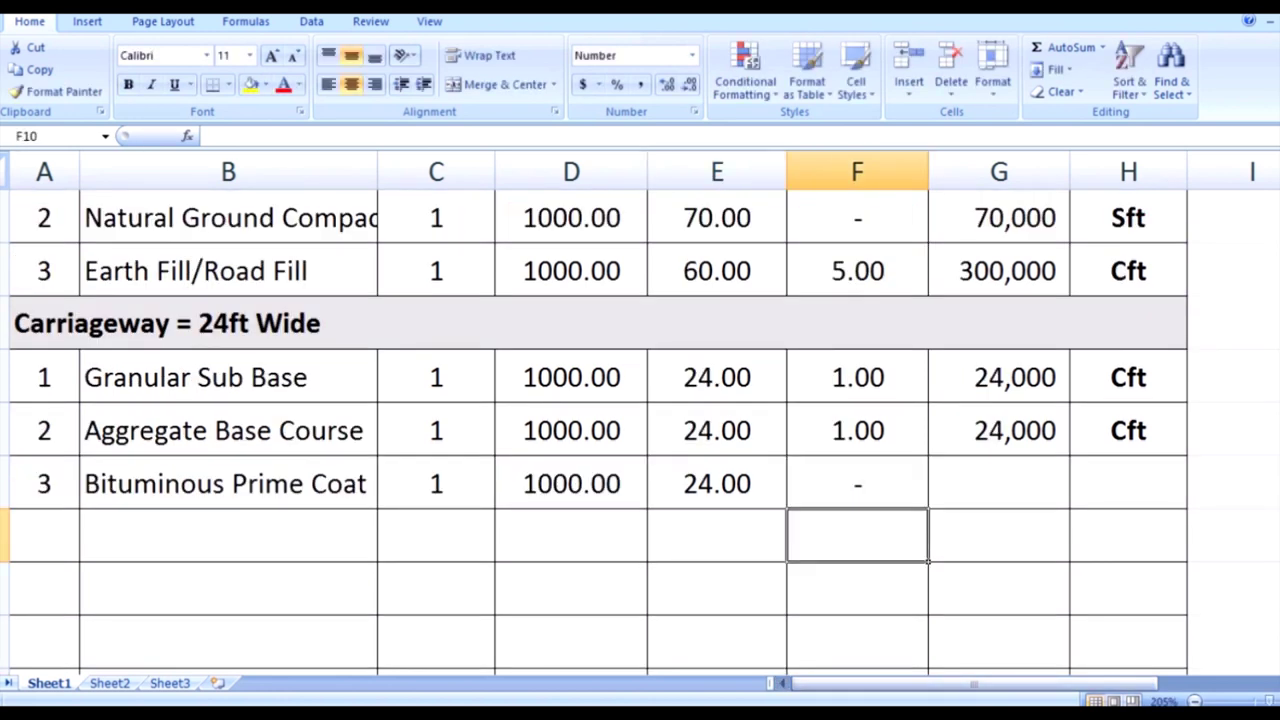
Copy the quantity formula and unit of the Natural Ground Compaction row into the Bituminous Prime Coat row
drag(999, 217, 1128, 217)
key(ctrl+c)
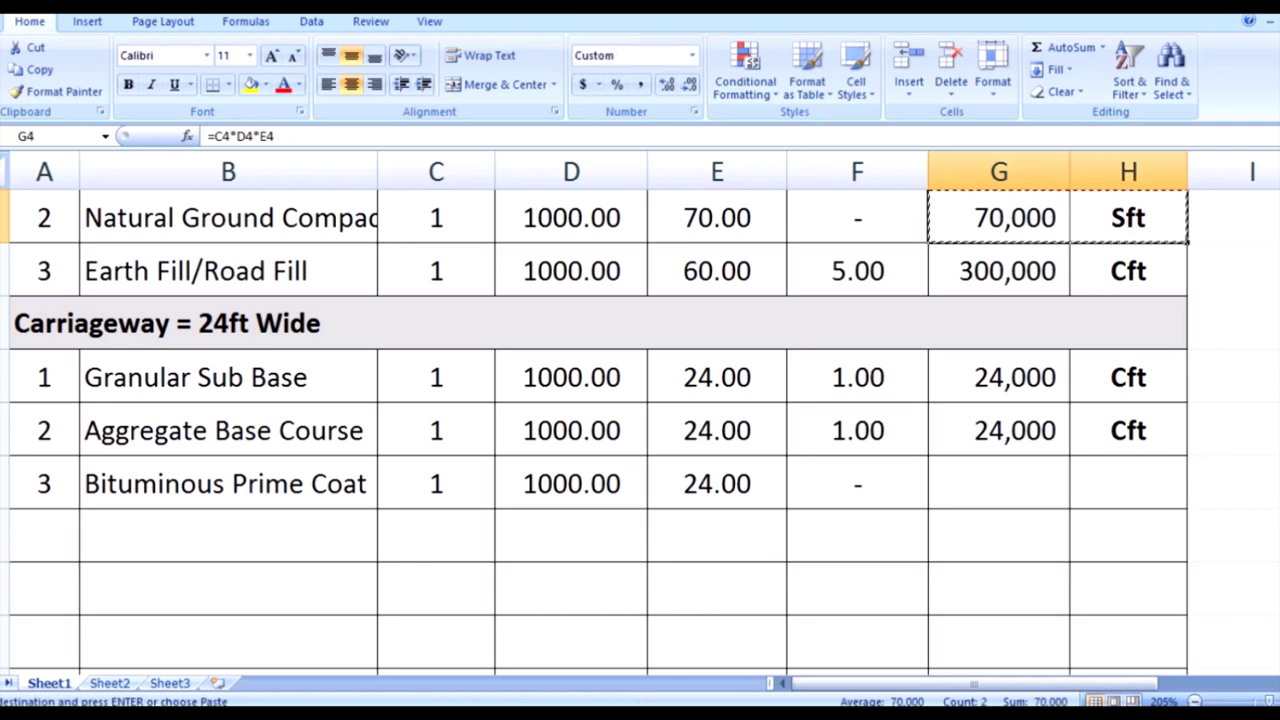
click(999, 483)
key(ctrl+v)
key(Escape)
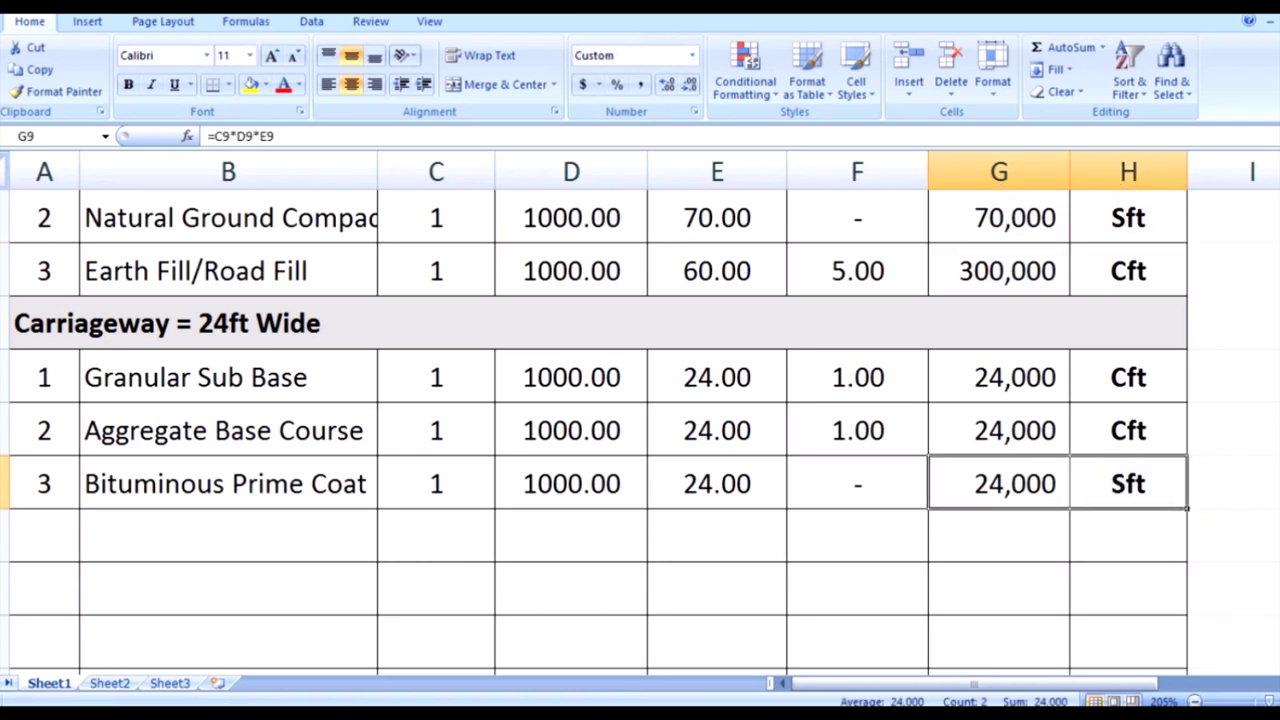
click(999, 483)
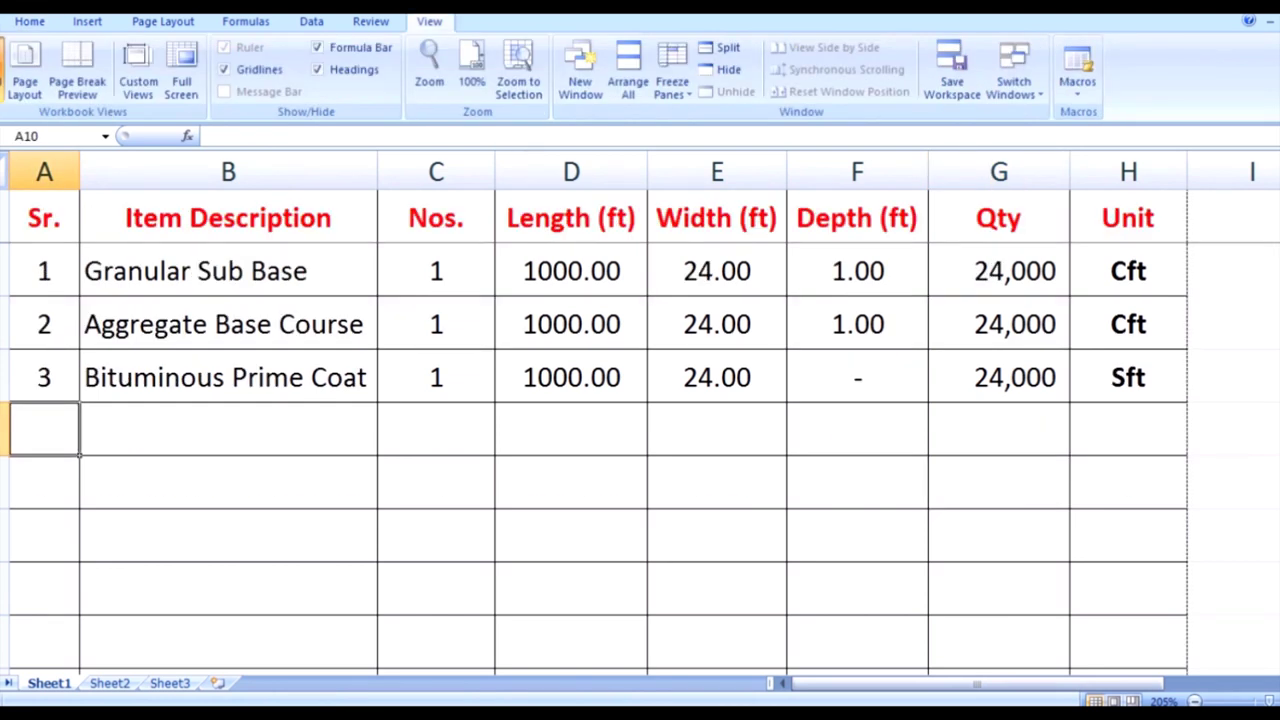
Start the fourth carriageway item in row 10 with serial number 4 and the description Asphaltic Base Course
text(4)
key(Return)
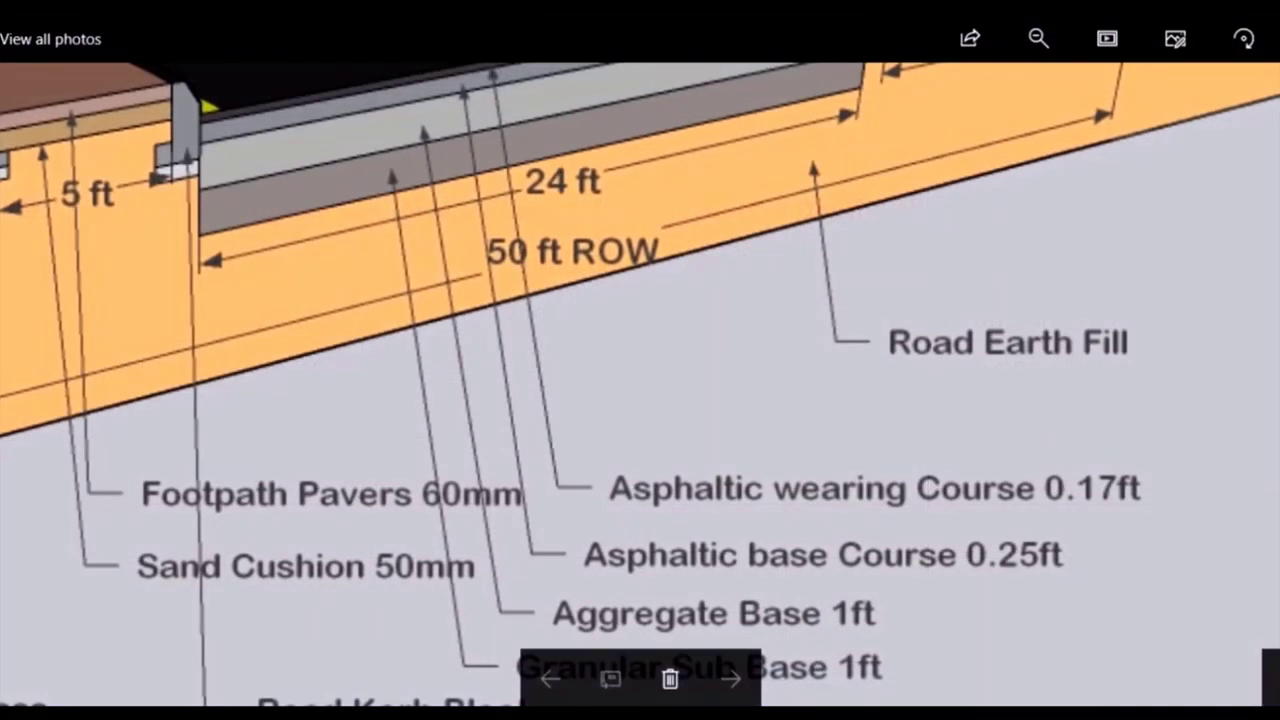
key(Down)
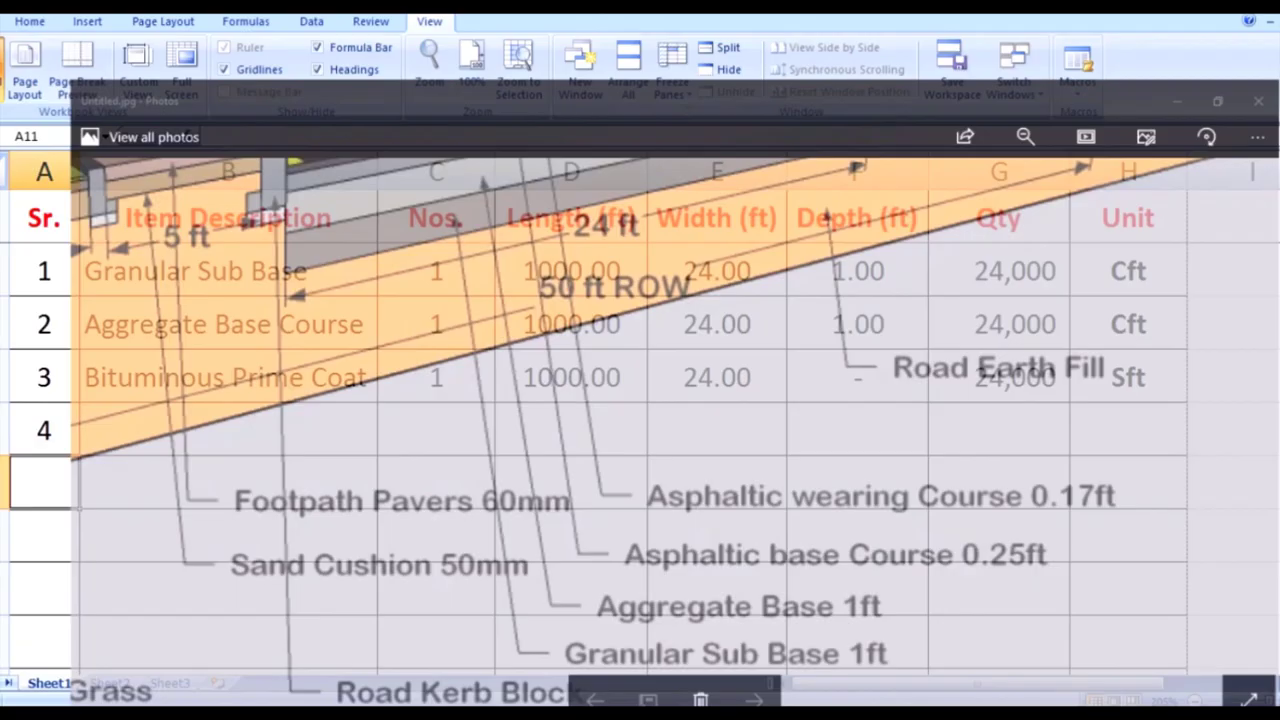
key(Right)
key(Up)
text(A)
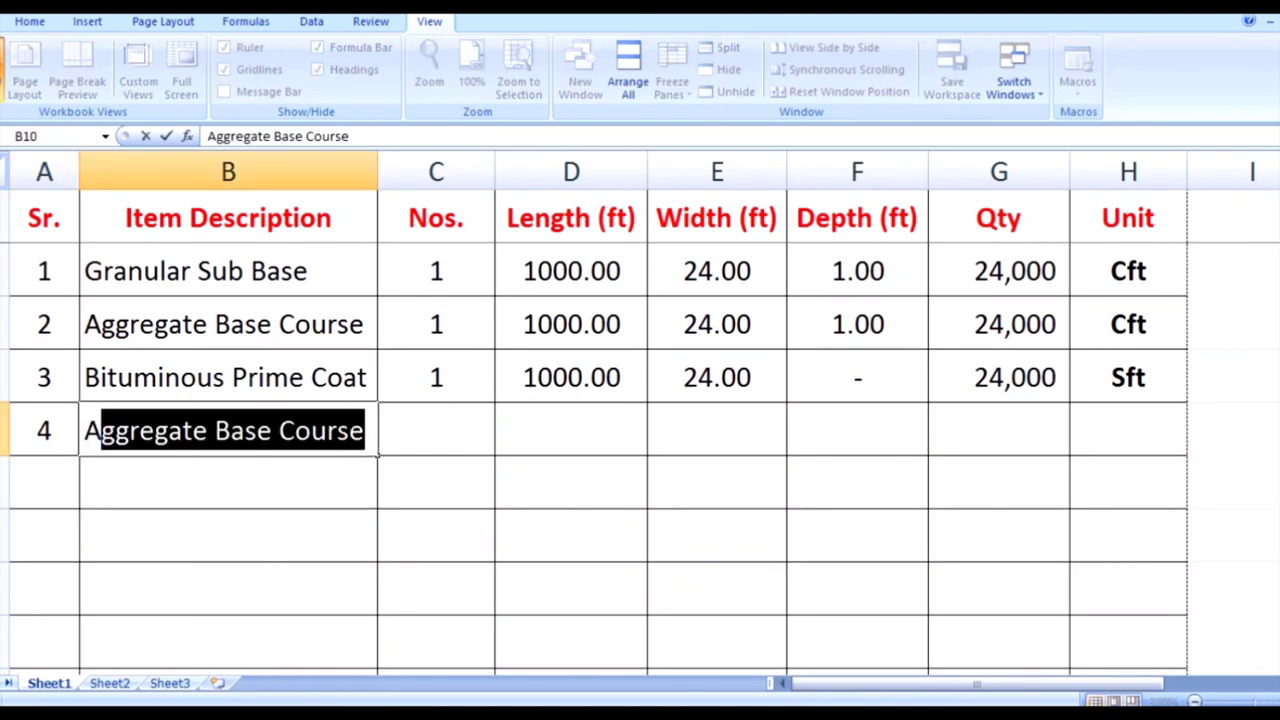
text(sphalti)
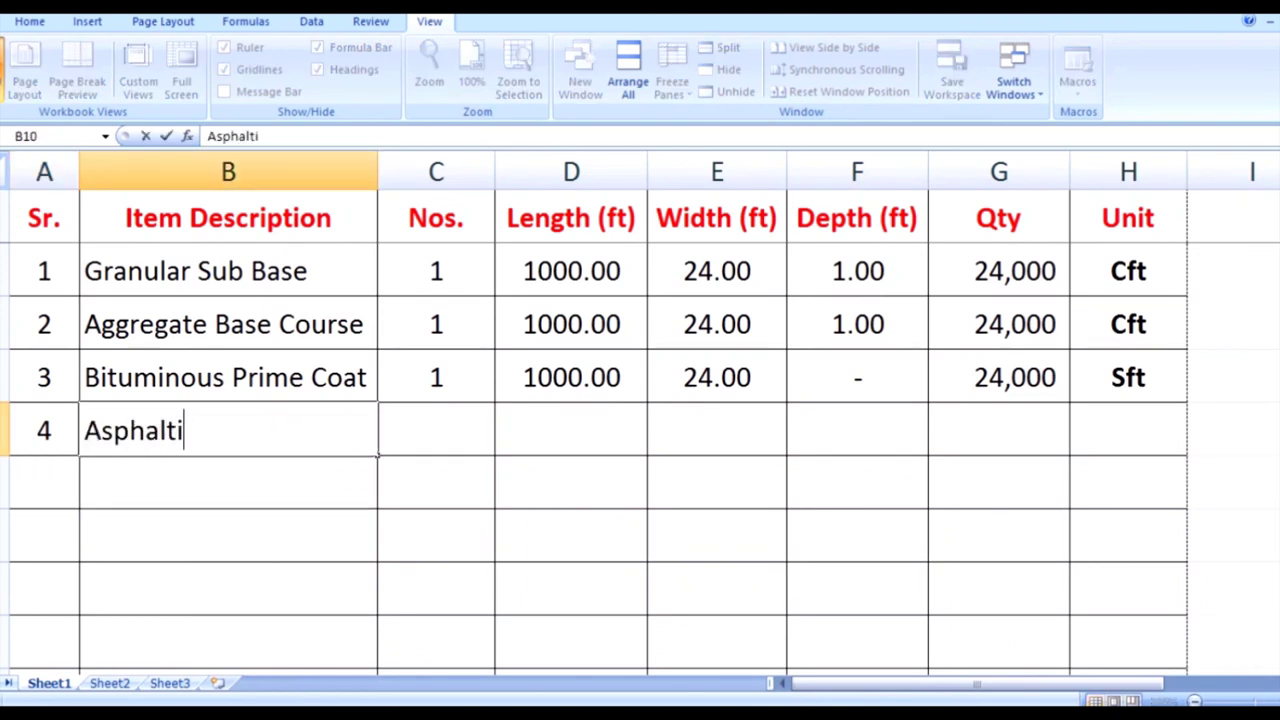
text(c Base Course)
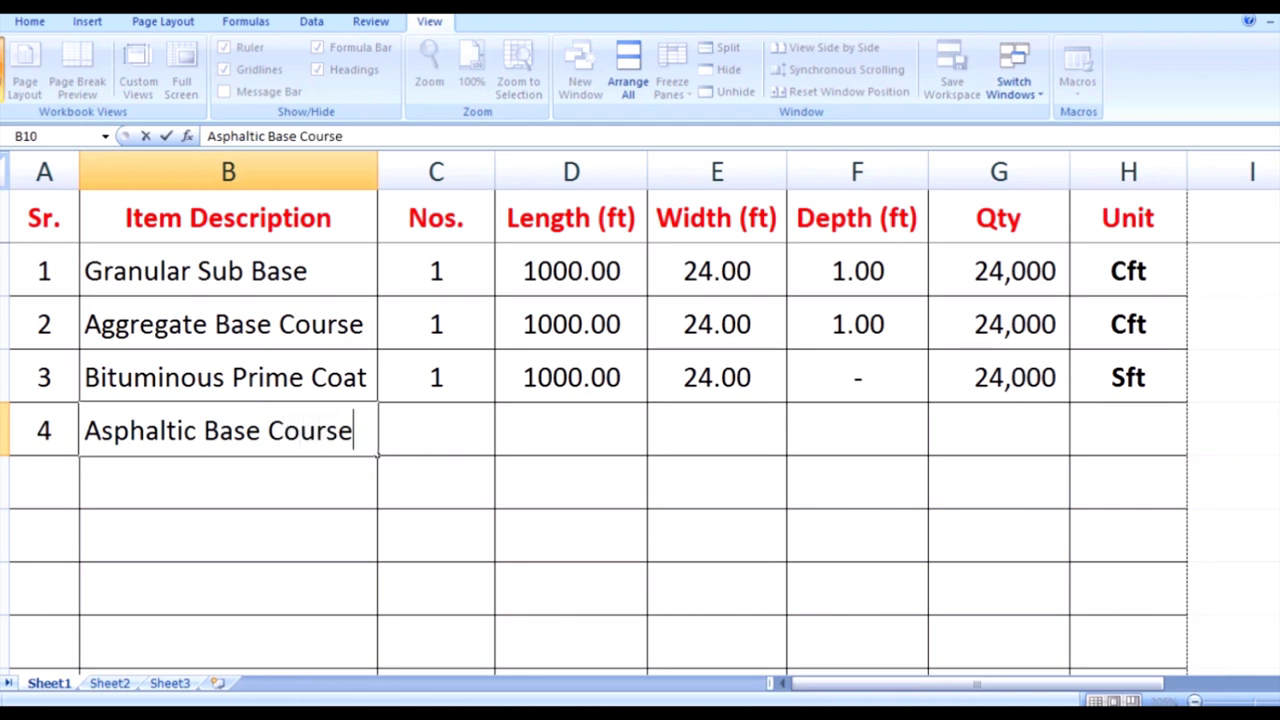
key(Return)
key(Right)
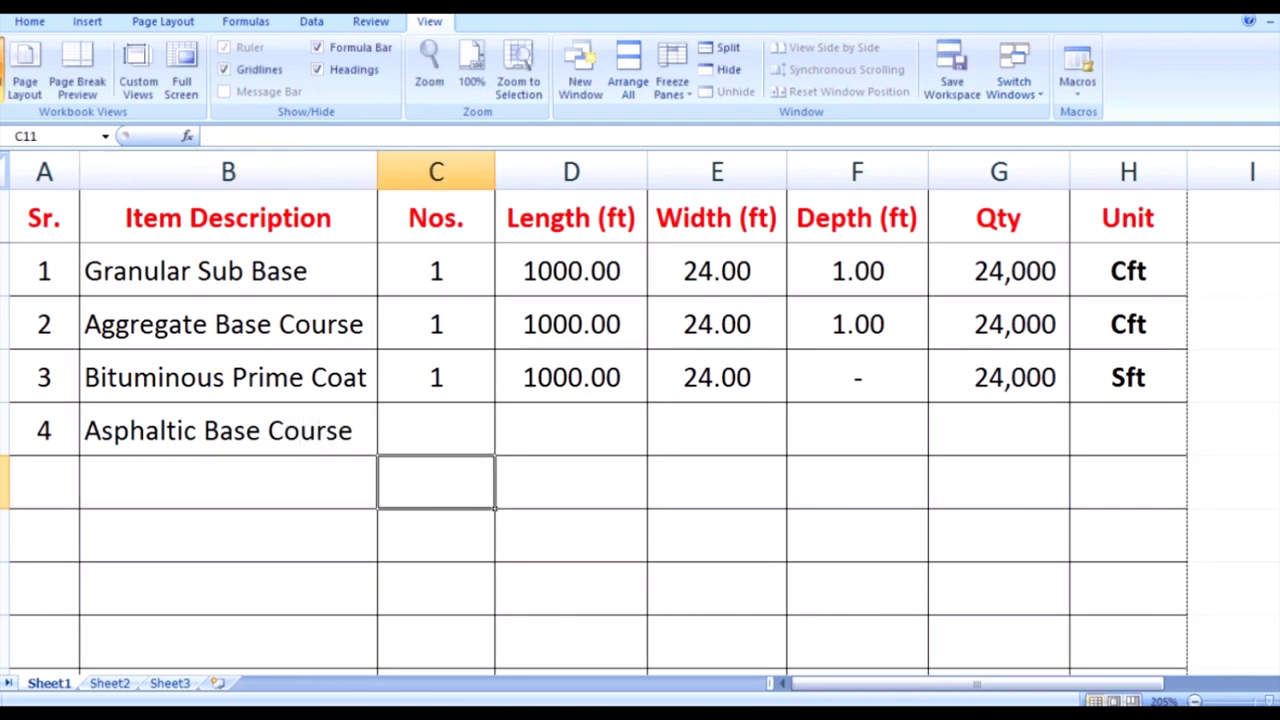
Enter 1 as the Nos. value and 1000 as the length of the Asphaltic Base Course
key(Up)
text(1)
key(Right)
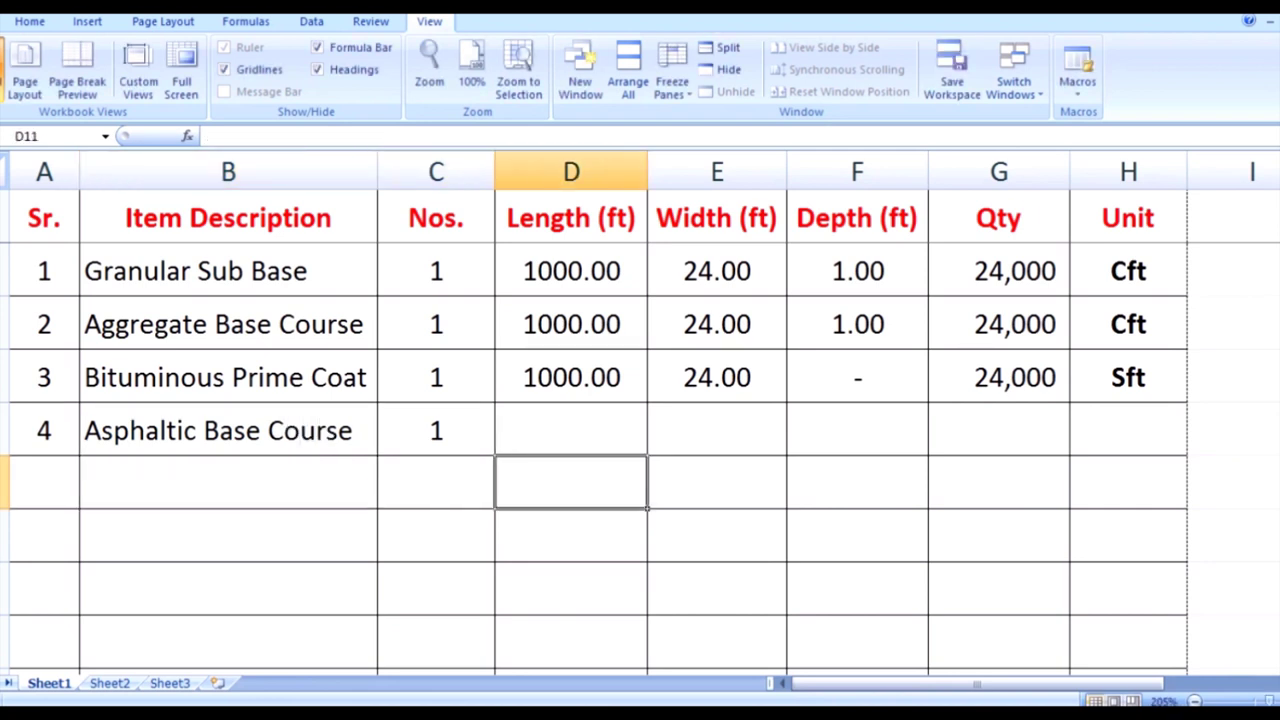
text(1000)
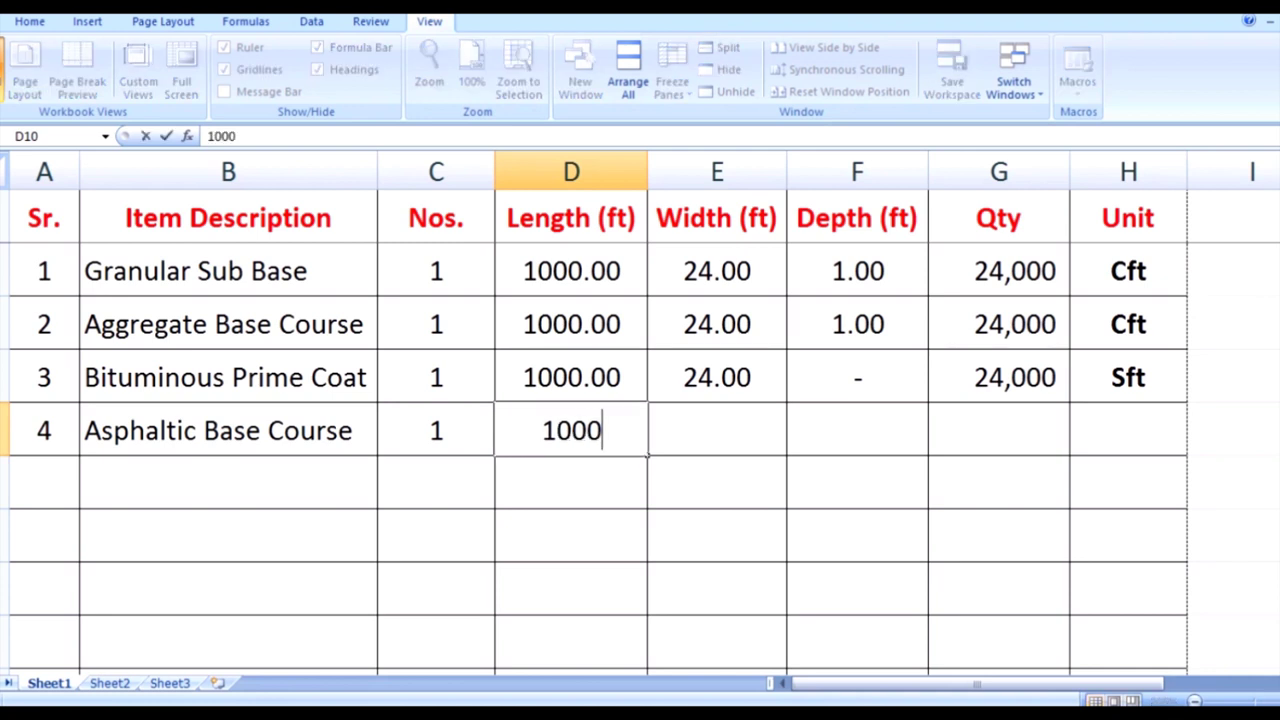
key(Return)
key(Right)
key(Up)
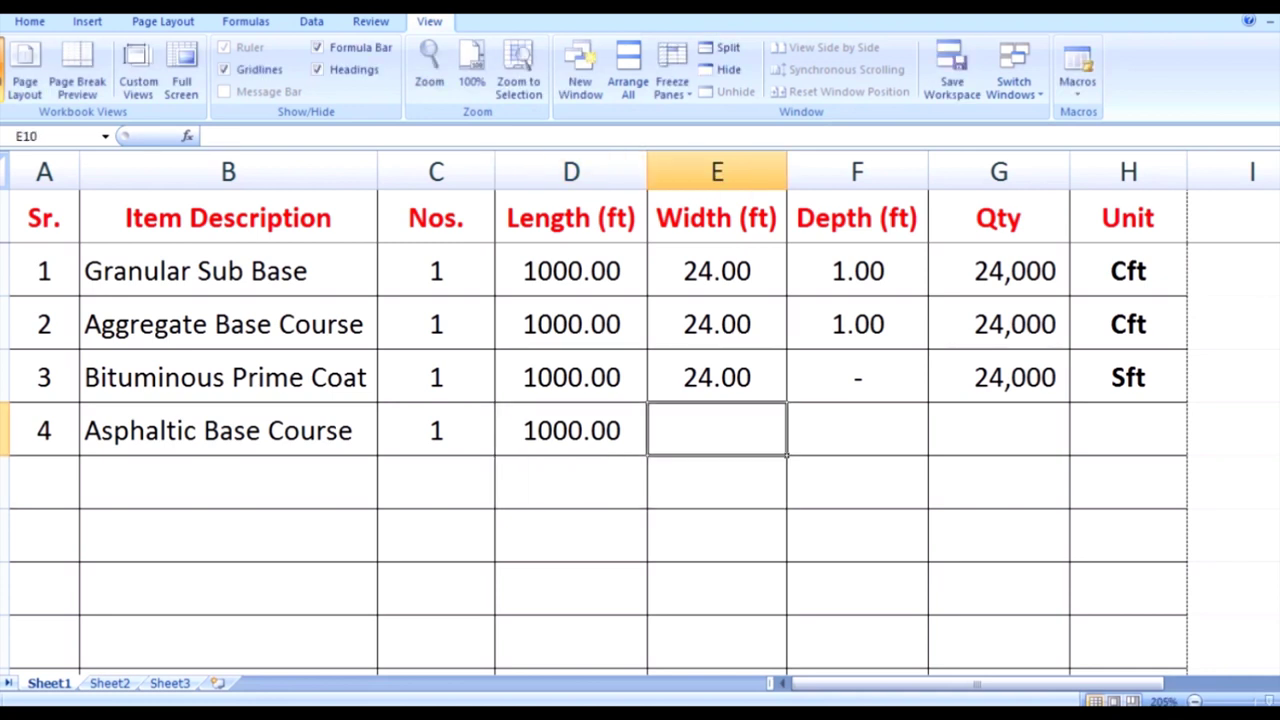
Link the Asphaltic Base Course width to the Bituminous Prime Coat width in E9 and enter a depth of 0.25
text(=)
key(Up)
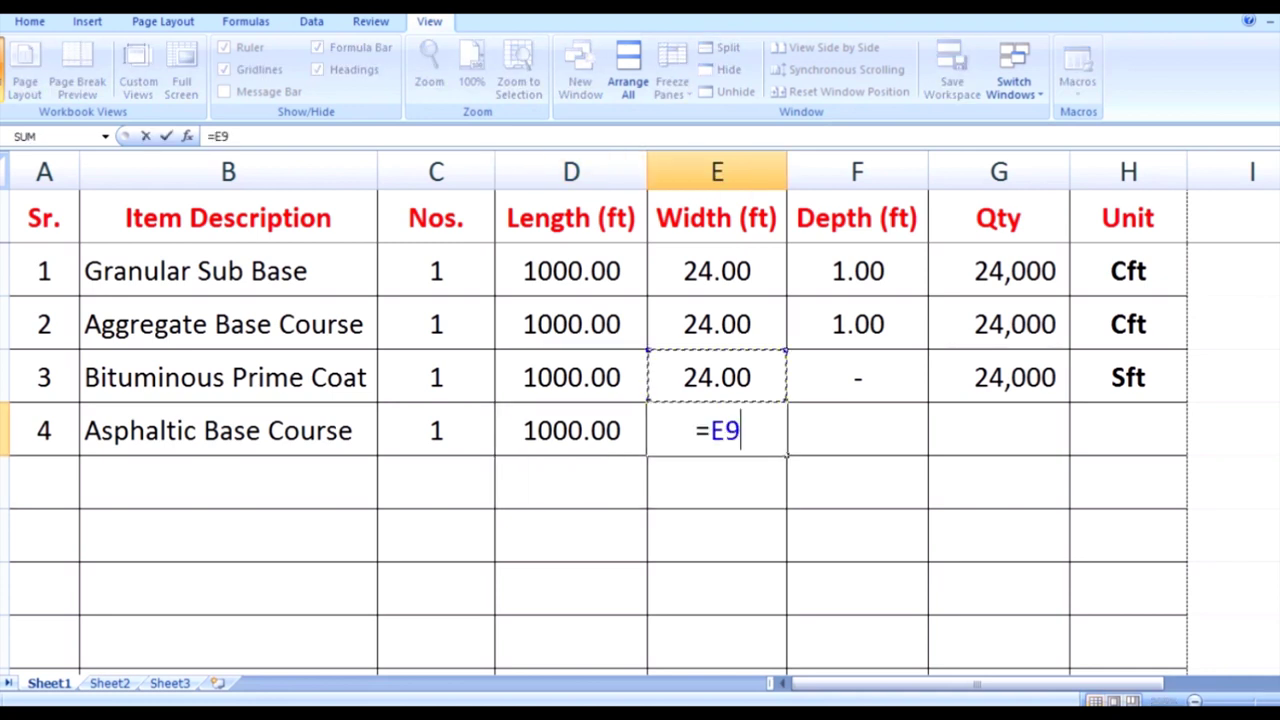
key(Return)
key(Right)
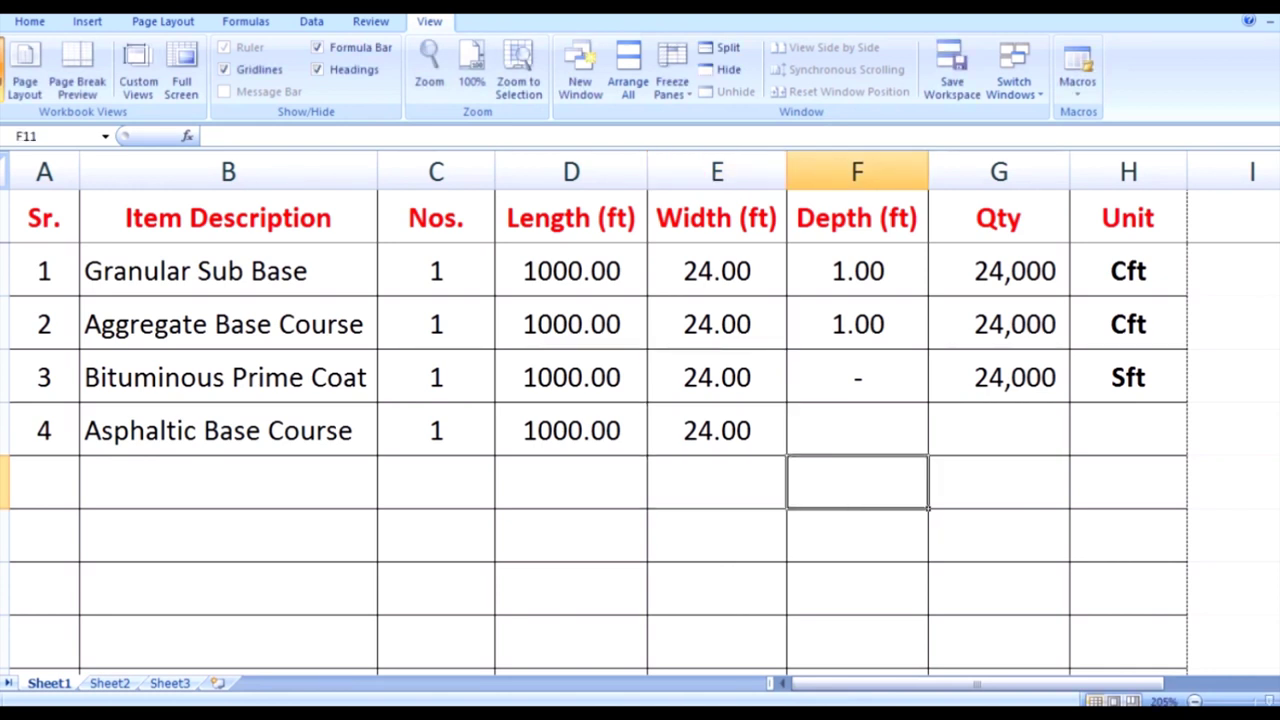
key(Up)
text(0.2)
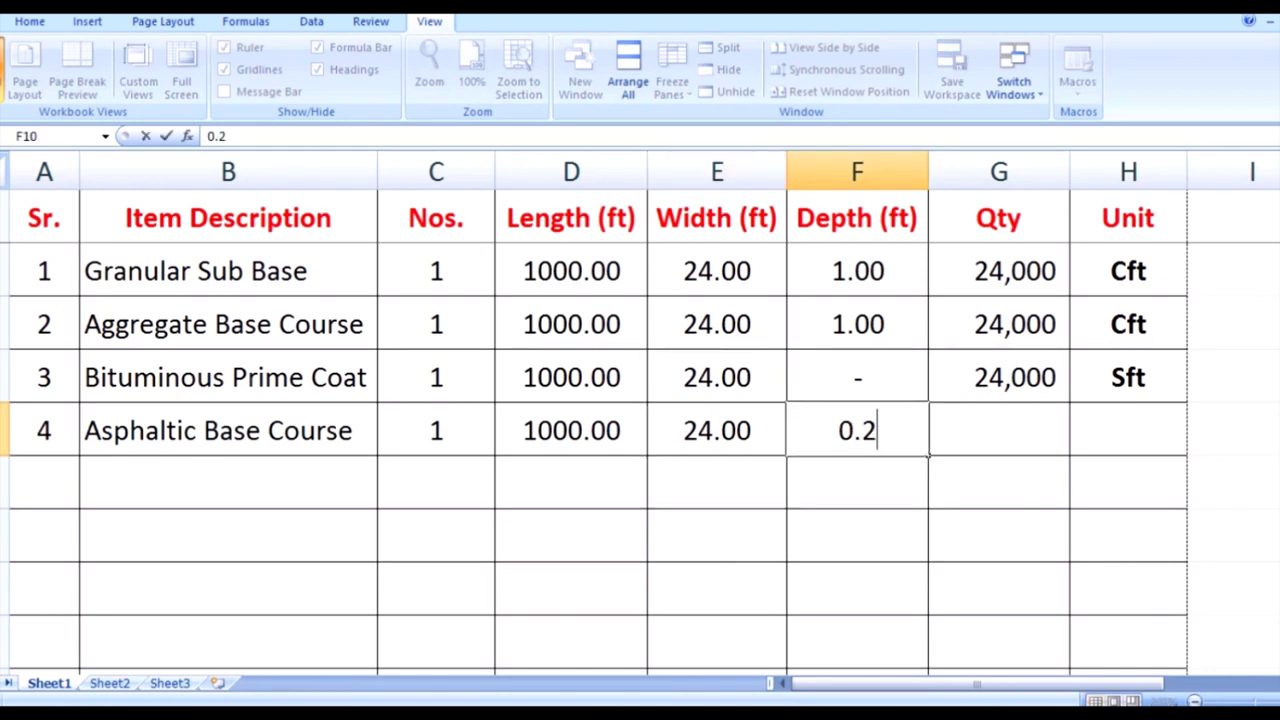
text(5)
key(Return)
key(Right)
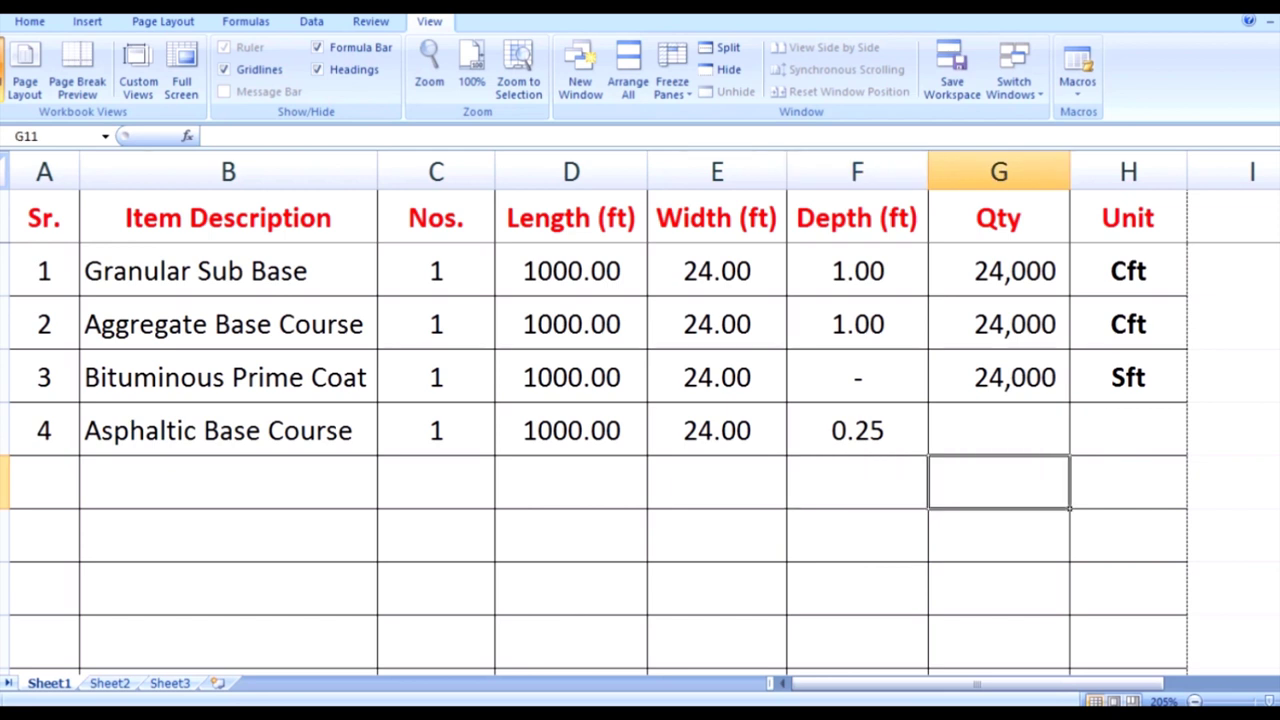
Copy the quantity formula and unit of the Aggregate Base Course into the Asphaltic Base Course row
key(Up)
key(Up)
key(Up)
key(shift+Right)
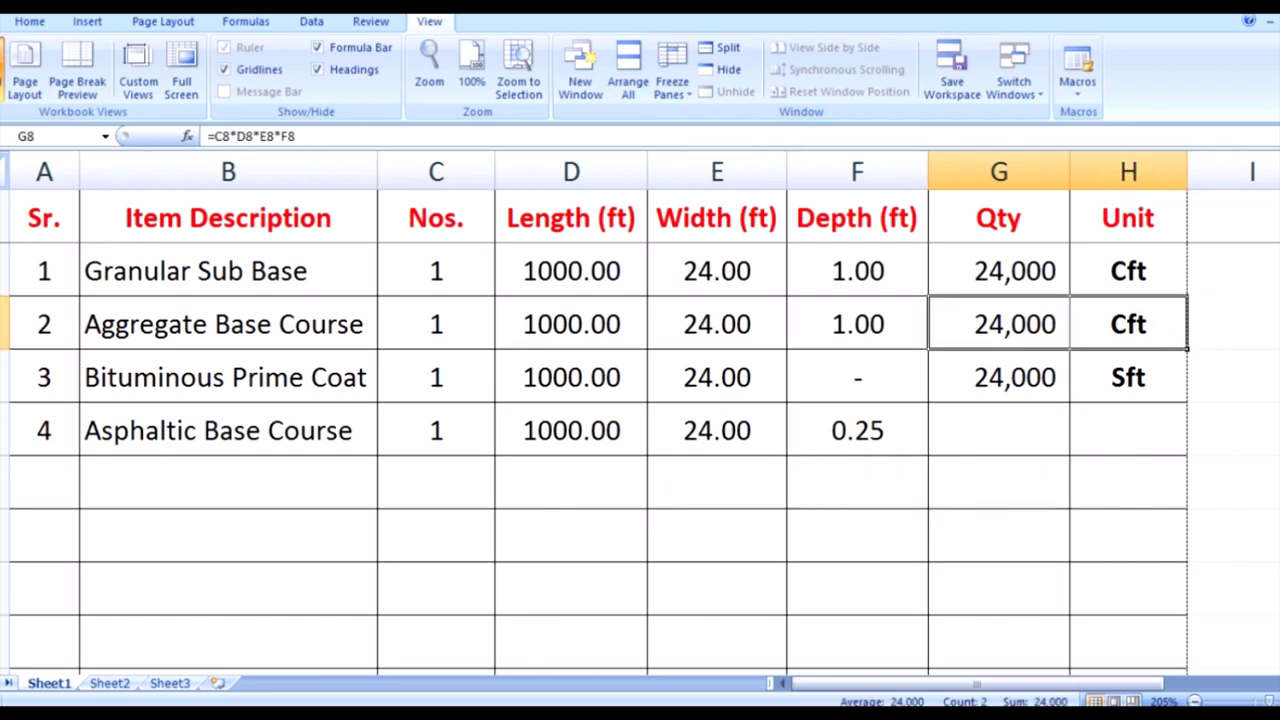
key(ctrl+c)
key(Down)
key(Down)
key(ctrl+v)
key(shift+Left)
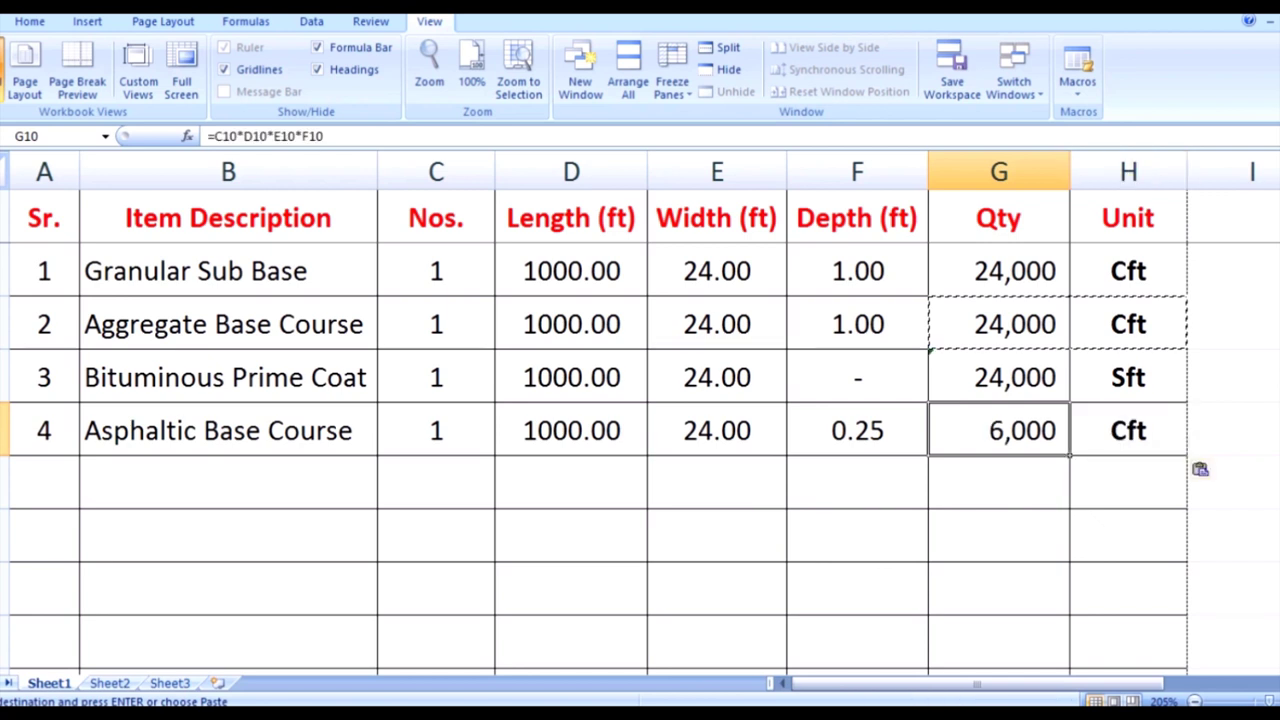
key(Right)
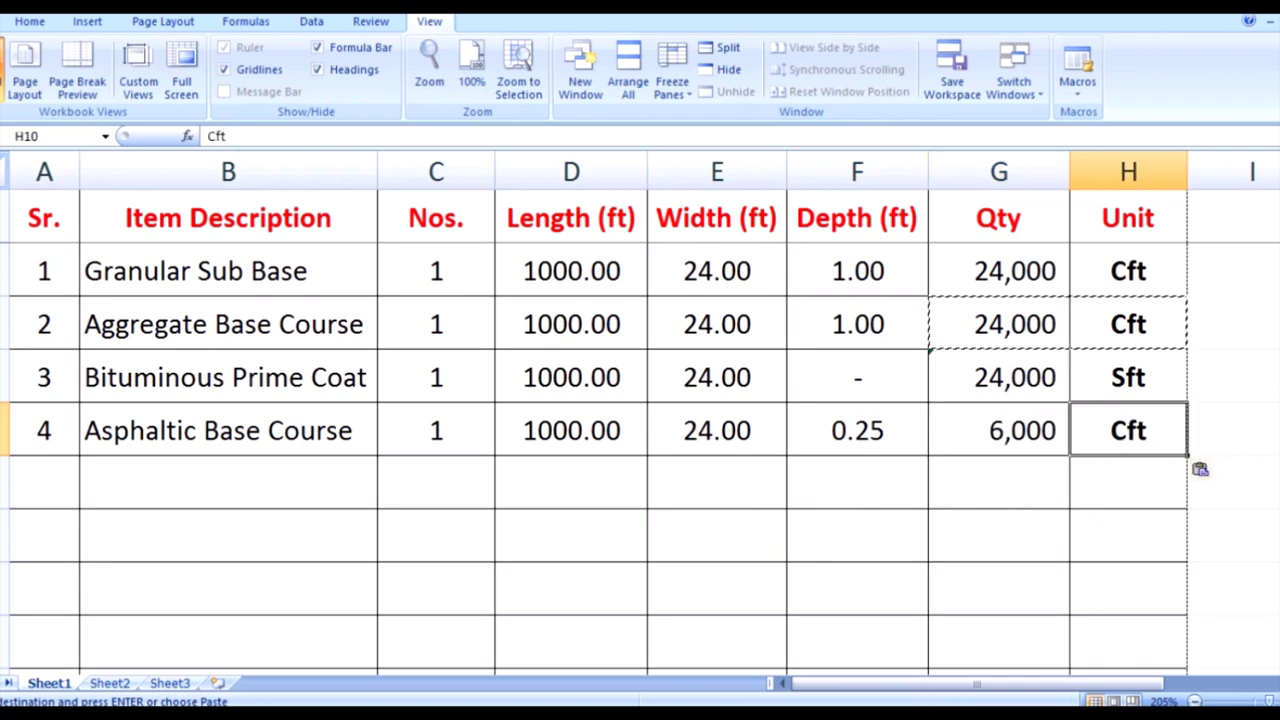